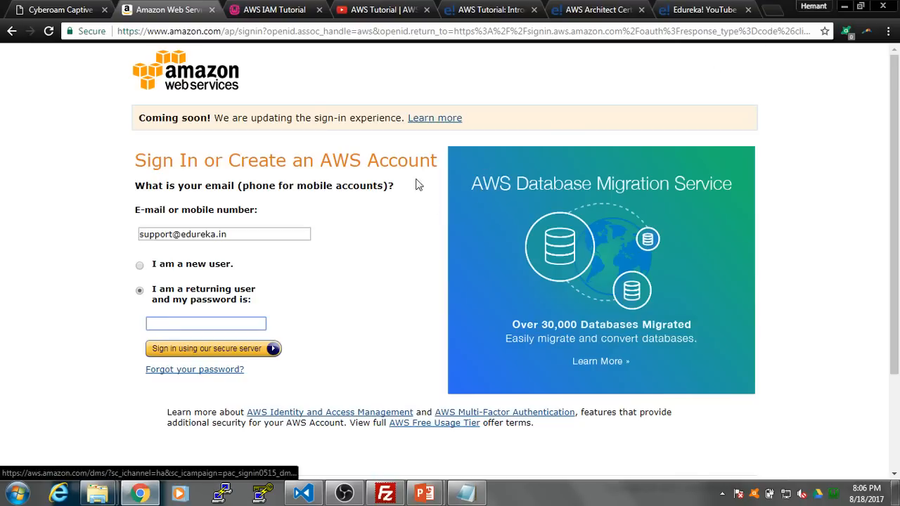
Enter the account password and submit to sign in to the AWS console.
{"action": "left_click_drag", "start_coordinate": [239, 234], "coordinate": [161, 234]}
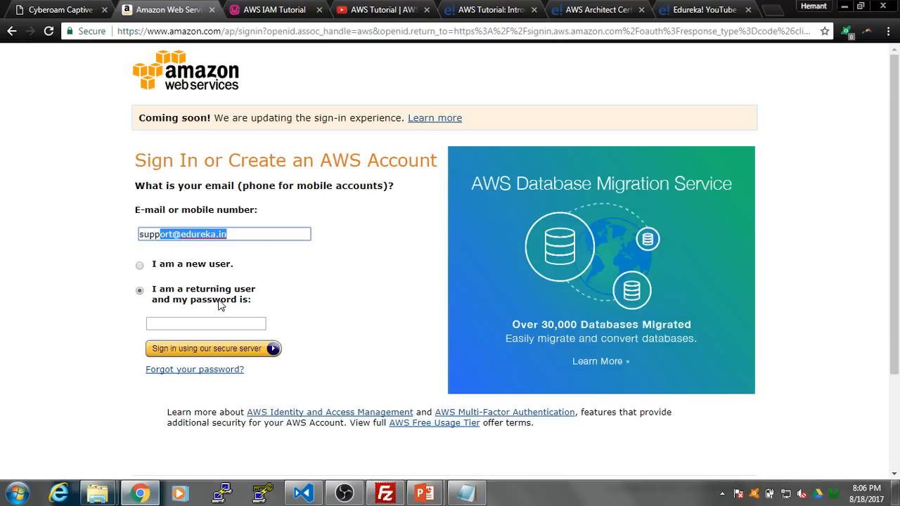
{"action": "left_click", "coordinate": [210, 324]}
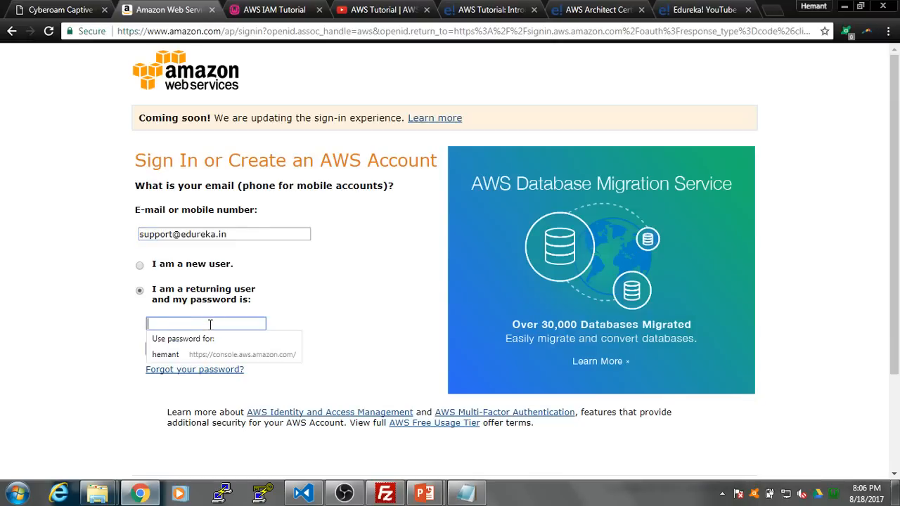
{"action": "type", "text": "****"}
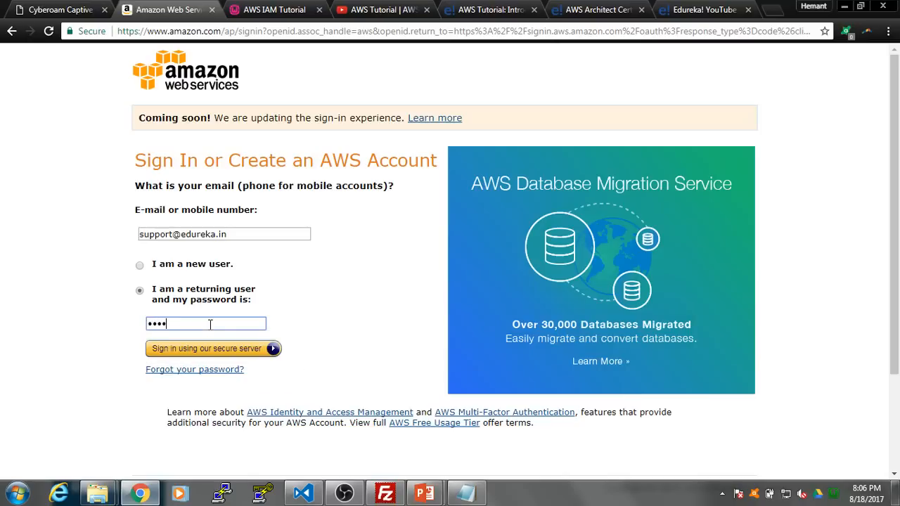
{"action": "type", "text": "*******"}
{"action": "key", "text": "Return"}
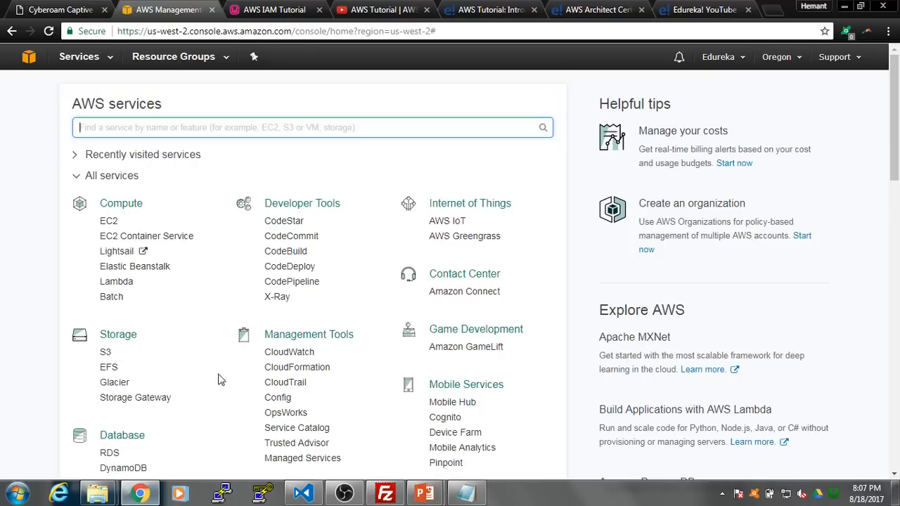
Go to IAM, open the Users list, and start the Add user wizard.
{"action": "scroll", "coordinate": [304, 364], "scroll_direction": "down", "scroll_amount": 3}
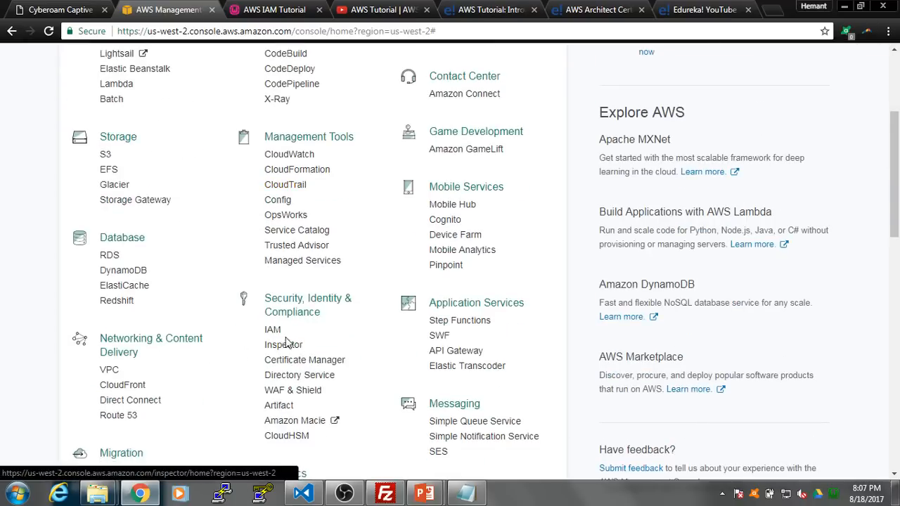
{"action": "left_click", "coordinate": [274, 331]}
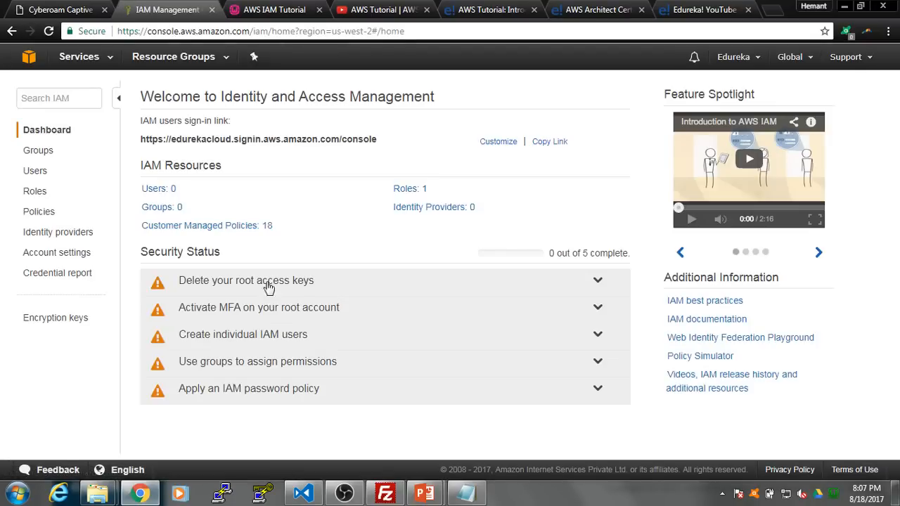
{"action": "left_click", "coordinate": [158, 192]}
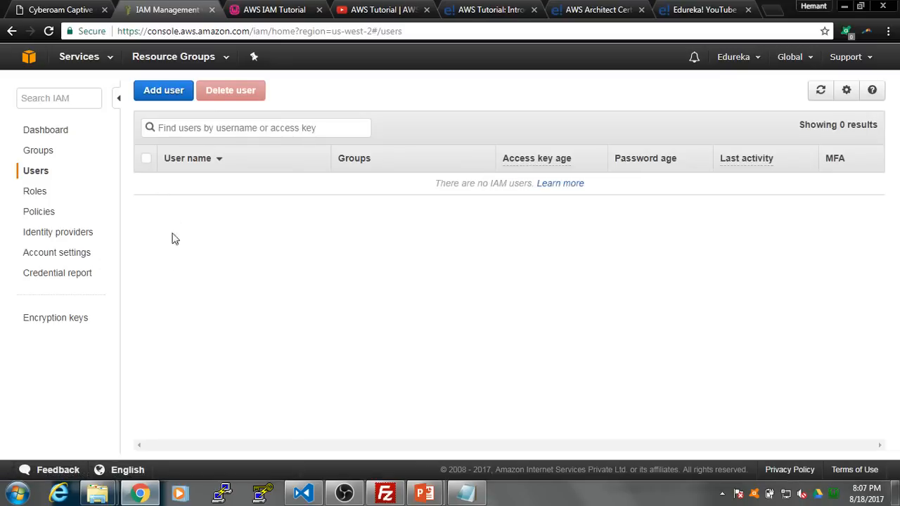
{"action": "left_click", "coordinate": [160, 96]}
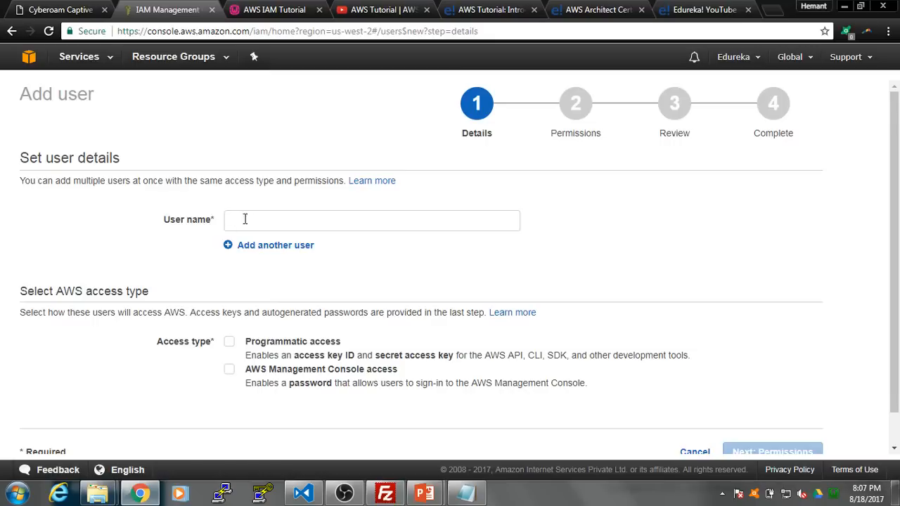
Enter 'hemant' in the User name field of the Add user wizard.
{"action": "left_click", "coordinate": [273, 224]}
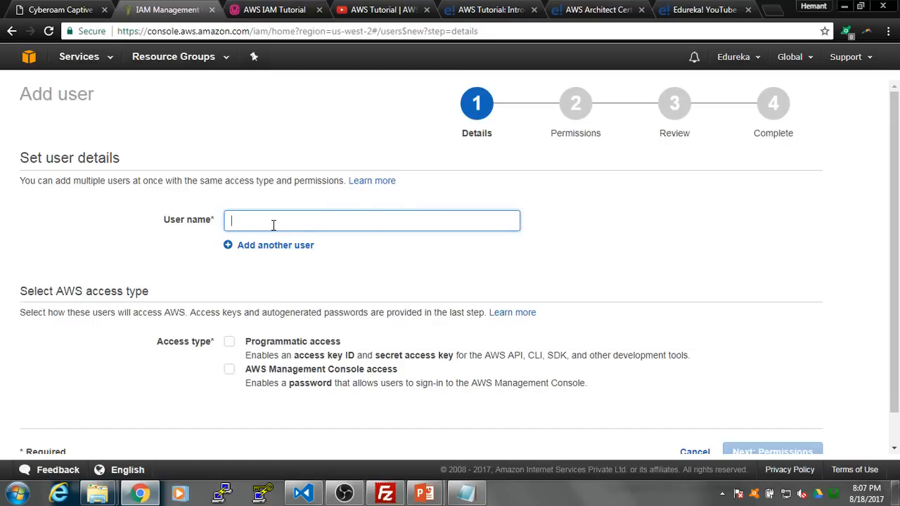
{"action": "type", "text": "hemant"}
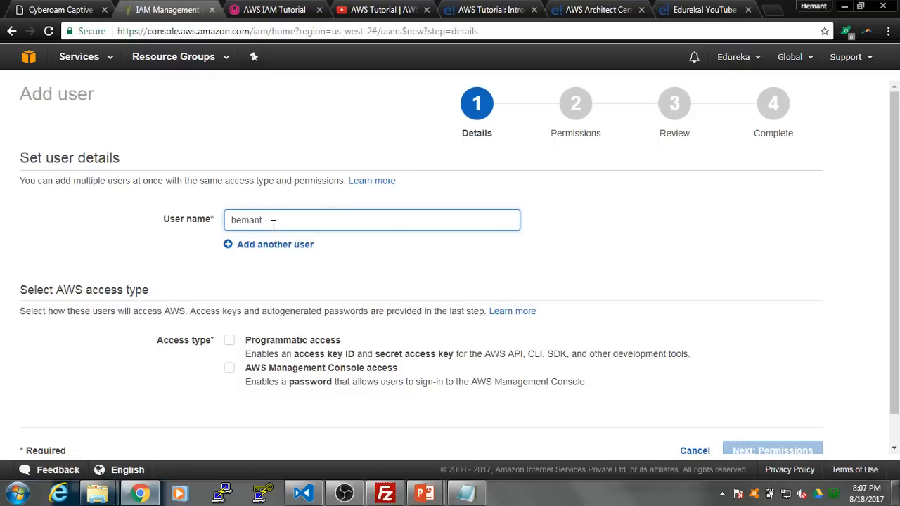
{"action": "scroll", "coordinate": [293, 227], "scroll_direction": "down", "scroll_amount": 1}
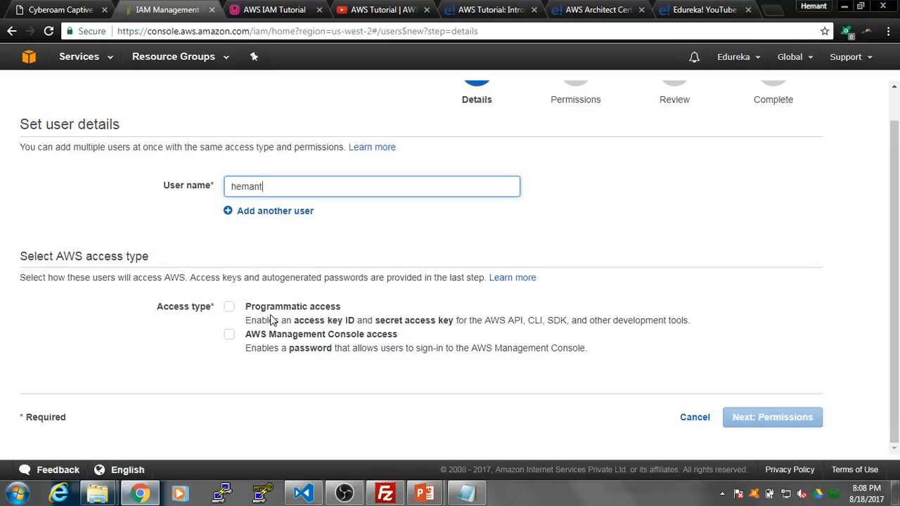
Enable both AWS Management Console access and programmatic access for hemant.
{"action": "left_click", "coordinate": [229, 337]}
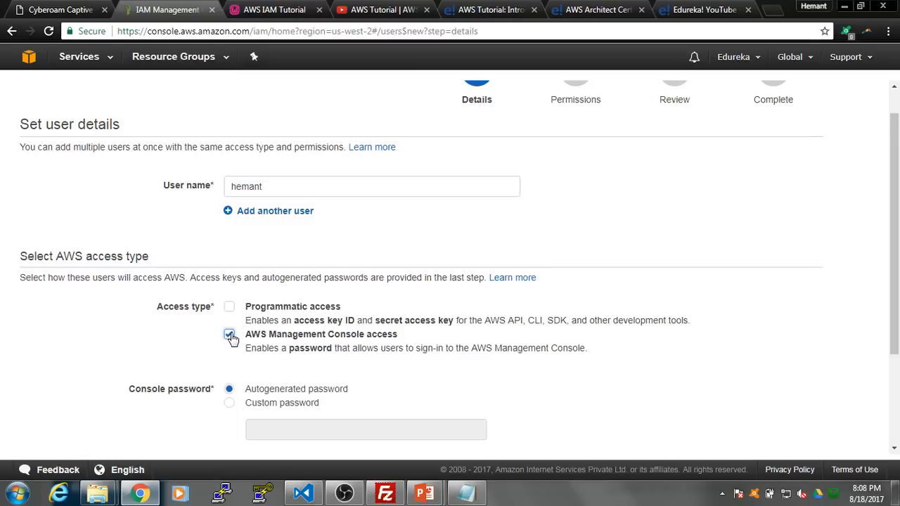
{"action": "left_click", "coordinate": [230, 307]}
{"action": "scroll", "coordinate": [302, 313], "scroll_direction": "down", "scroll_amount": 2}
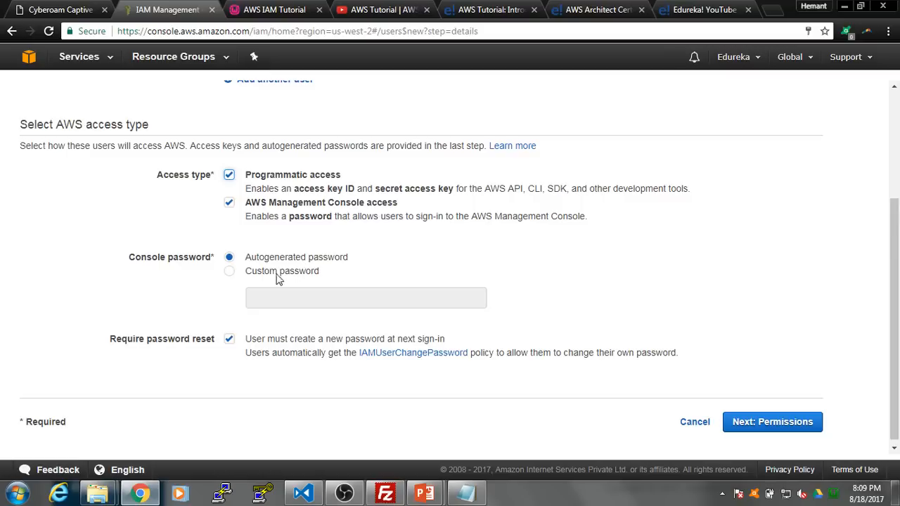
Set a custom console password, untick Require password reset, and continue to permissions.
{"action": "left_click", "coordinate": [228, 271]}
{"action": "left_click", "coordinate": [283, 299]}
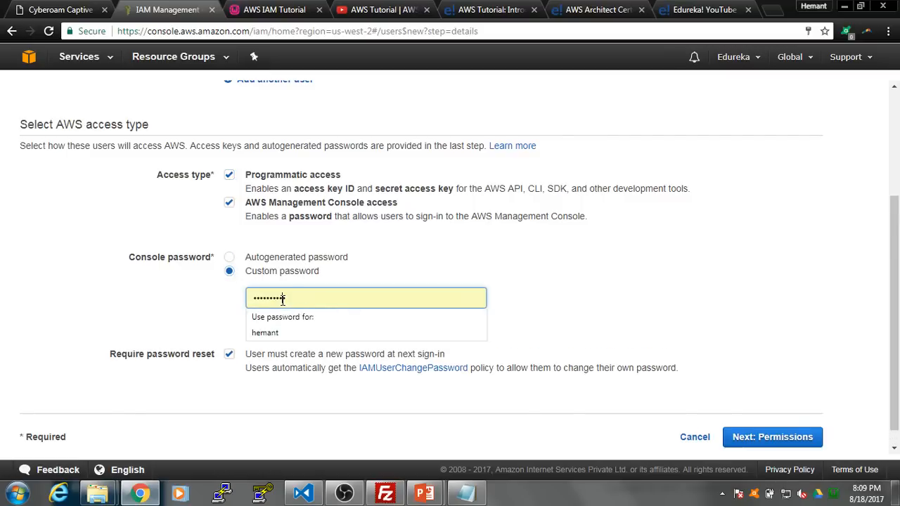
{"action": "left_click_drag", "start_coordinate": [311, 303], "coordinate": [227, 305]}
{"action": "type", "text": "•••••••••"}
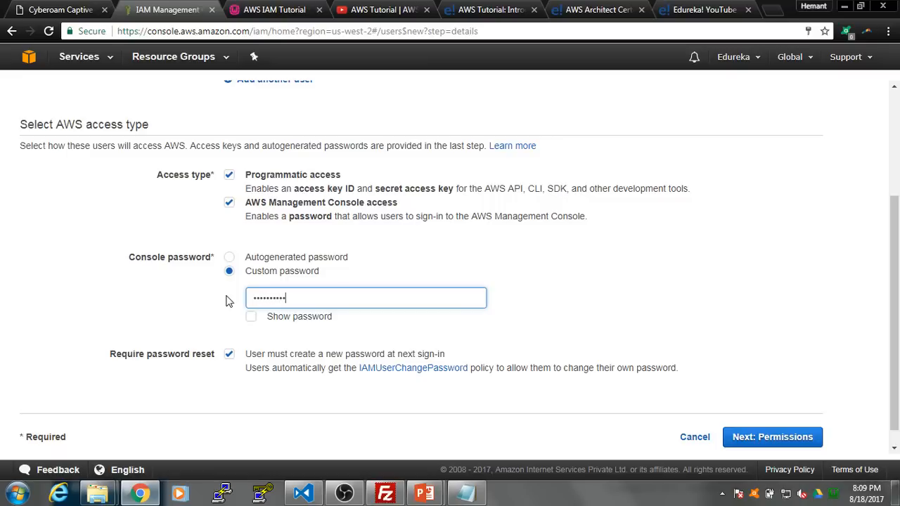
{"action": "scroll", "coordinate": [329, 288], "scroll_direction": "down", "scroll_amount": 1}
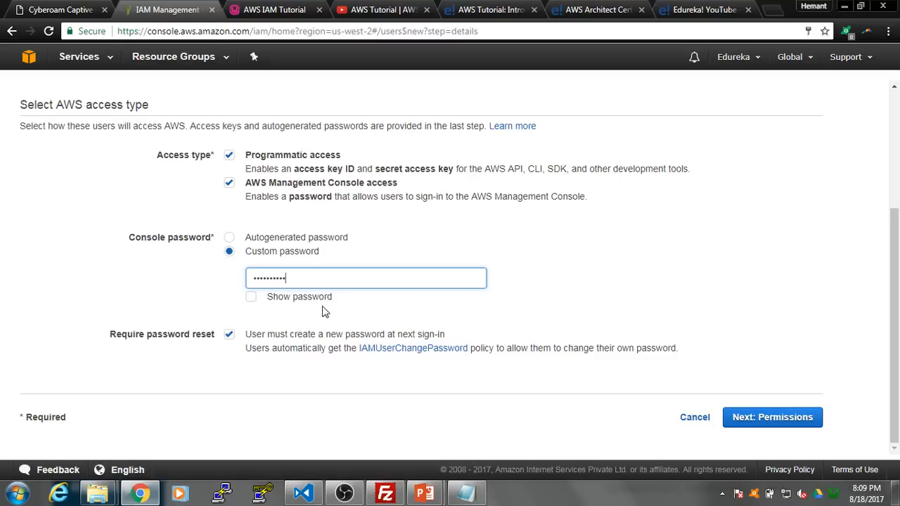
{"action": "left_click", "coordinate": [229, 336]}
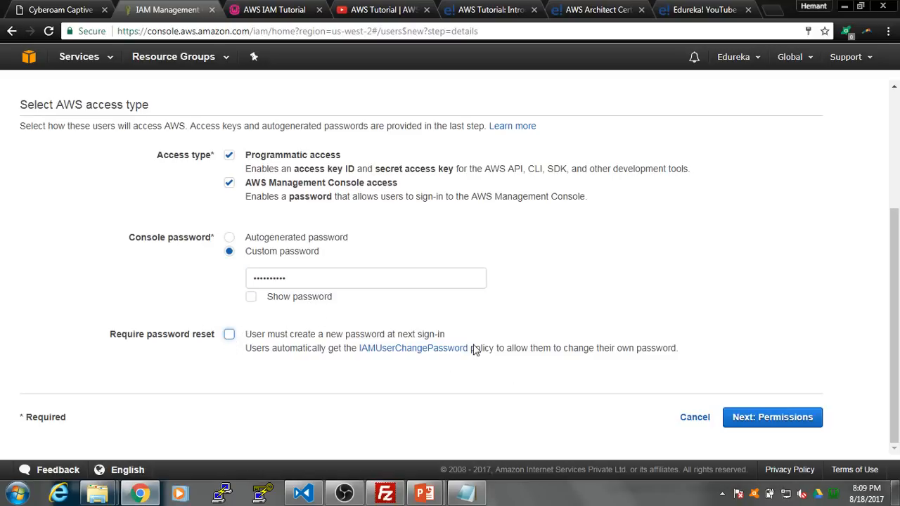
{"action": "left_click", "coordinate": [743, 417]}
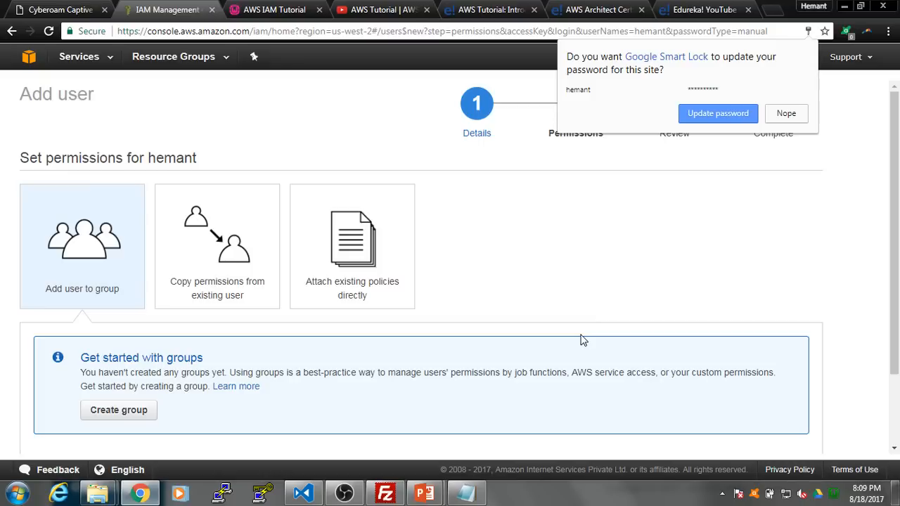
Dismiss the browser password prompt and attach the AdministratorAccess policy directly to hemant.
{"action": "left_click", "coordinate": [785, 114]}
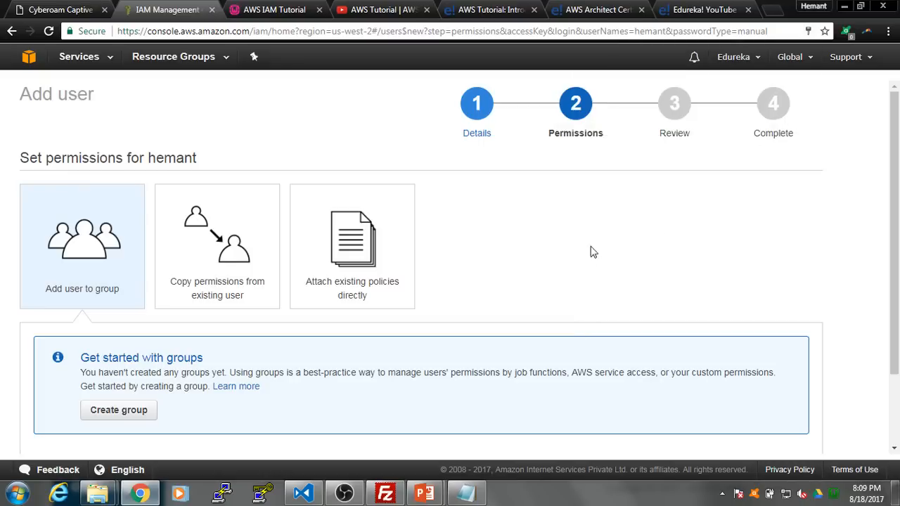
{"action": "scroll", "coordinate": [510, 229], "scroll_direction": "down", "scroll_amount": 2}
{"action": "scroll", "coordinate": [510, 228], "scroll_direction": "up", "scroll_amount": 2}
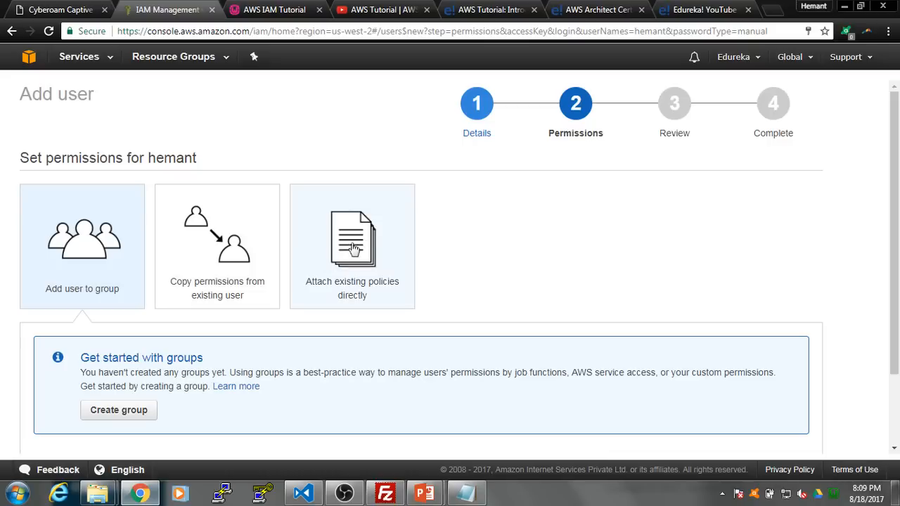
{"action": "left_click", "coordinate": [398, 241]}
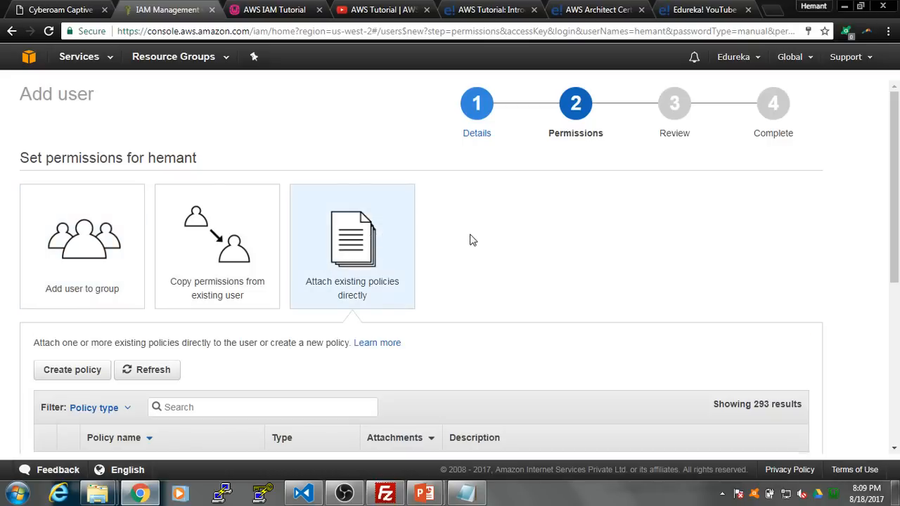
{"action": "scroll", "coordinate": [482, 238], "scroll_direction": "down", "scroll_amount": 3}
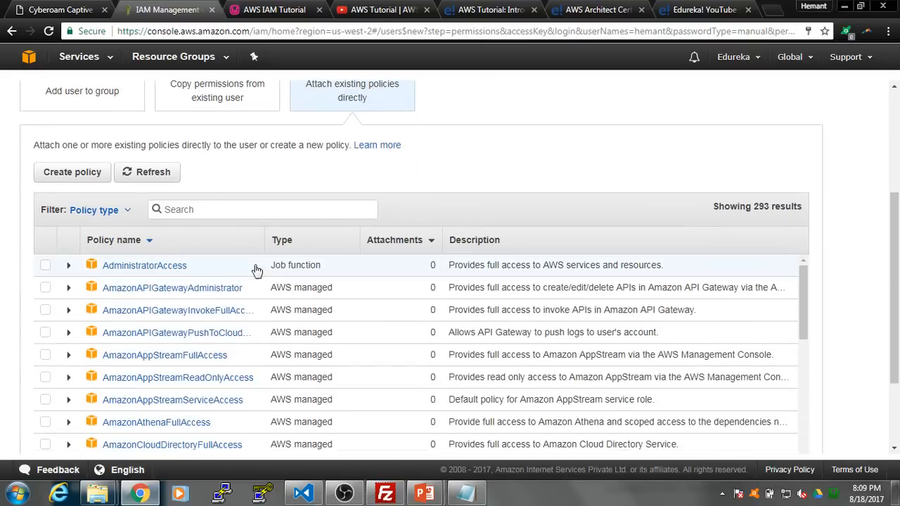
{"action": "left_click", "coordinate": [46, 268]}
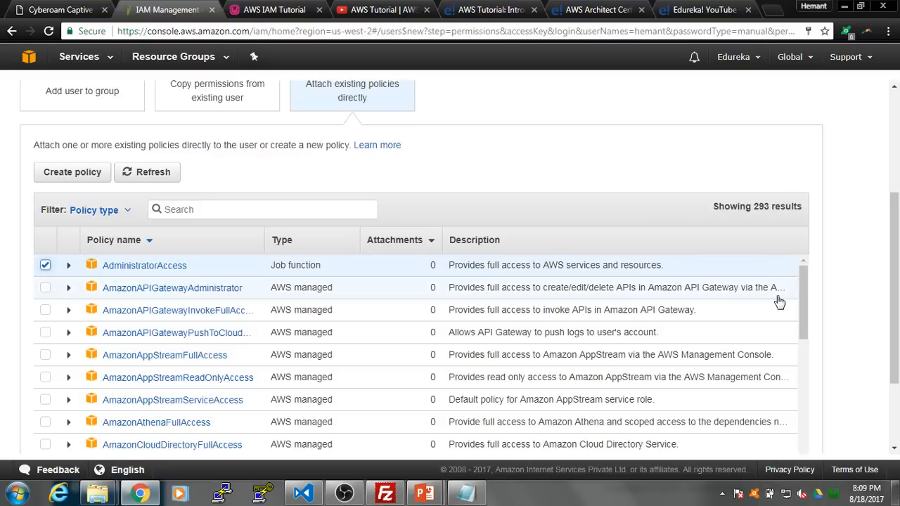
{"action": "scroll", "coordinate": [867, 301], "scroll_direction": "down", "scroll_amount": 3}
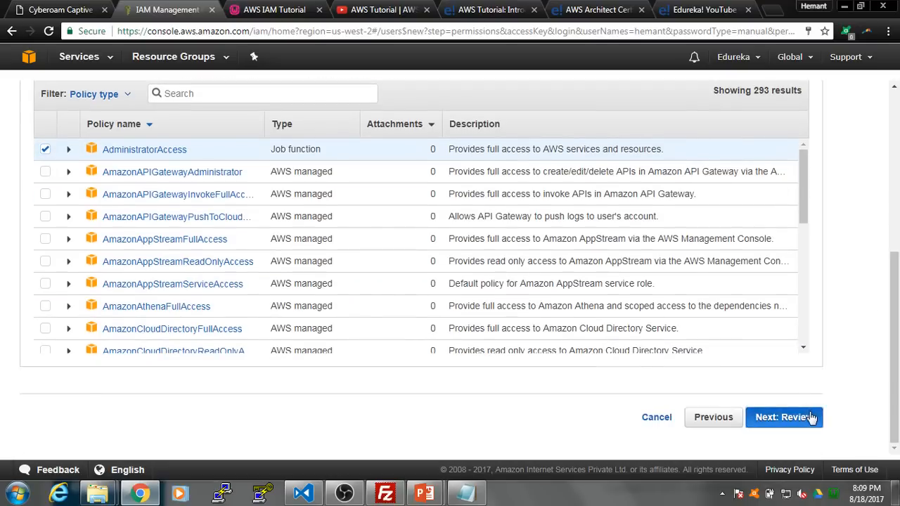
{"action": "left_click", "coordinate": [783, 417]}
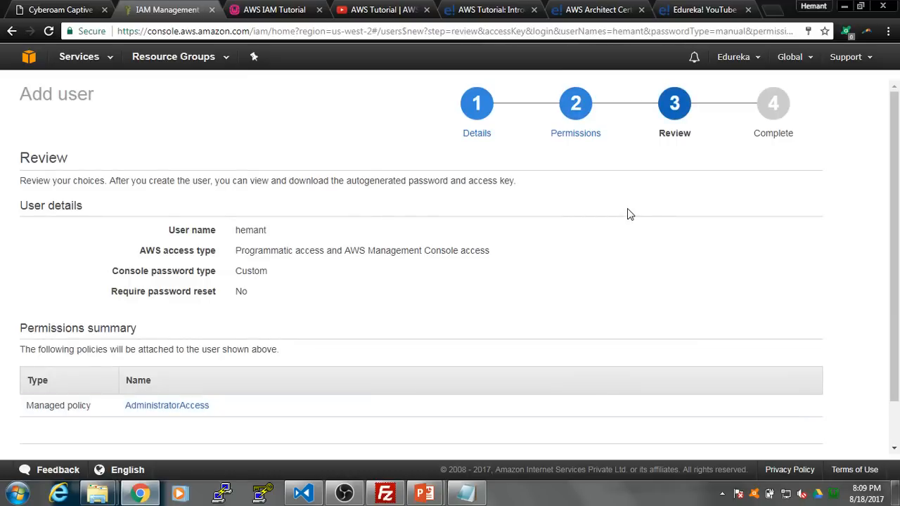
Confirm the review page with Create user to create hemant.
{"action": "scroll", "coordinate": [630, 215], "scroll_direction": "down", "scroll_amount": 2}
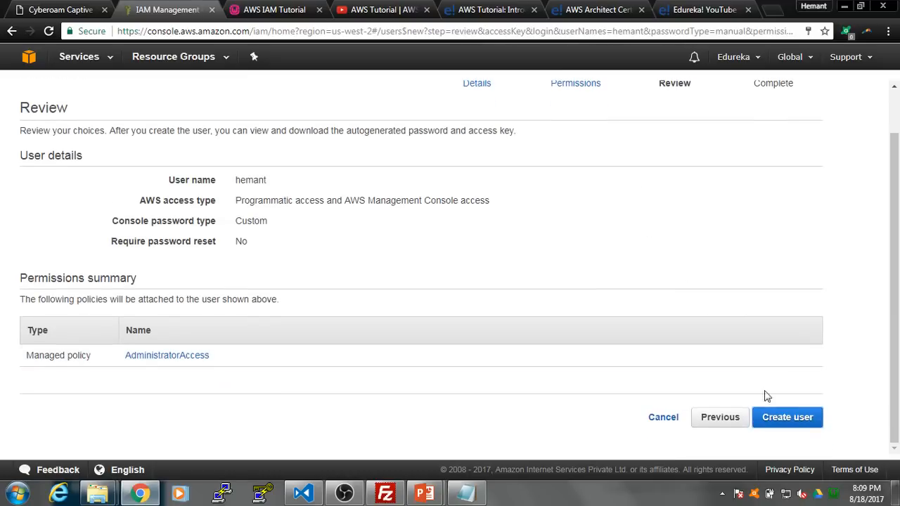
{"action": "left_click", "coordinate": [805, 420]}
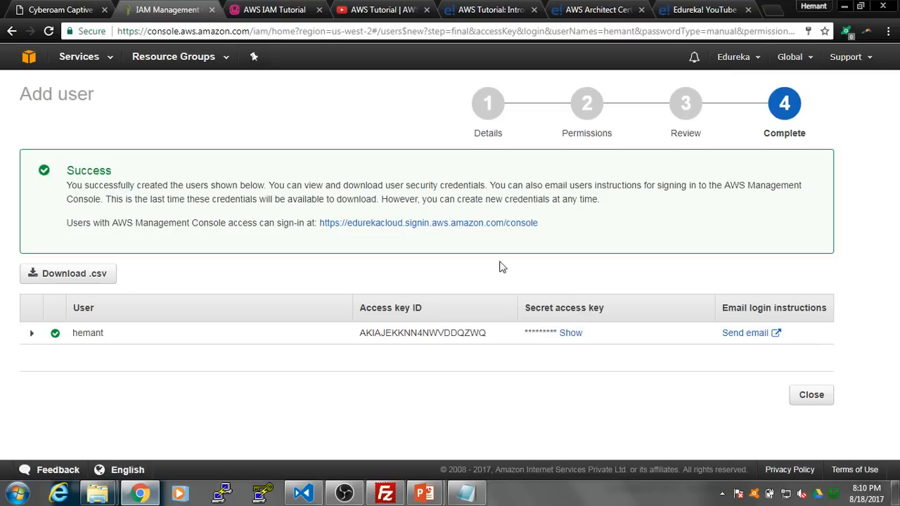
{"action": "left_click", "coordinate": [469, 494]}
Copy hemant's access key ID and paste it into Notepad.
{"action": "left_click", "coordinate": [468, 494]}
{"action": "left_click_drag", "start_coordinate": [488, 335], "coordinate": [362, 339]}
{"action": "key", "text": "ctrl+c"}
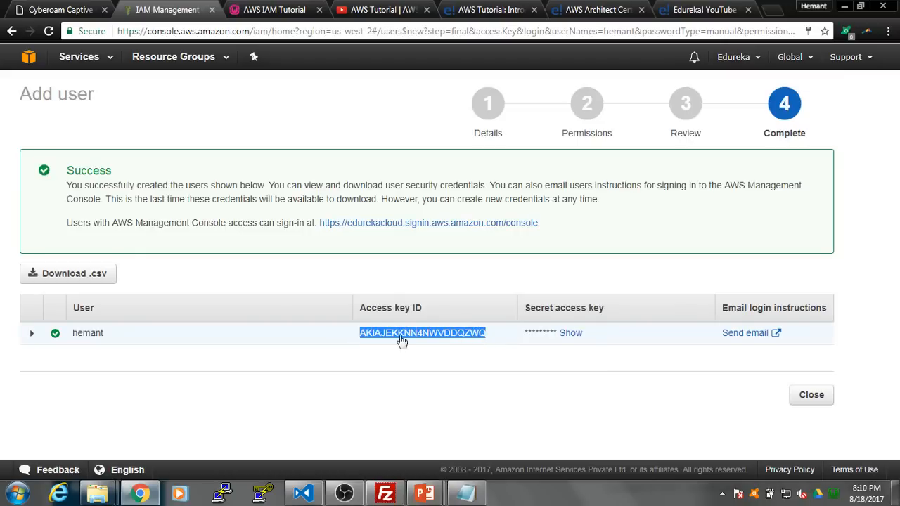
{"action": "left_click", "coordinate": [468, 494]}
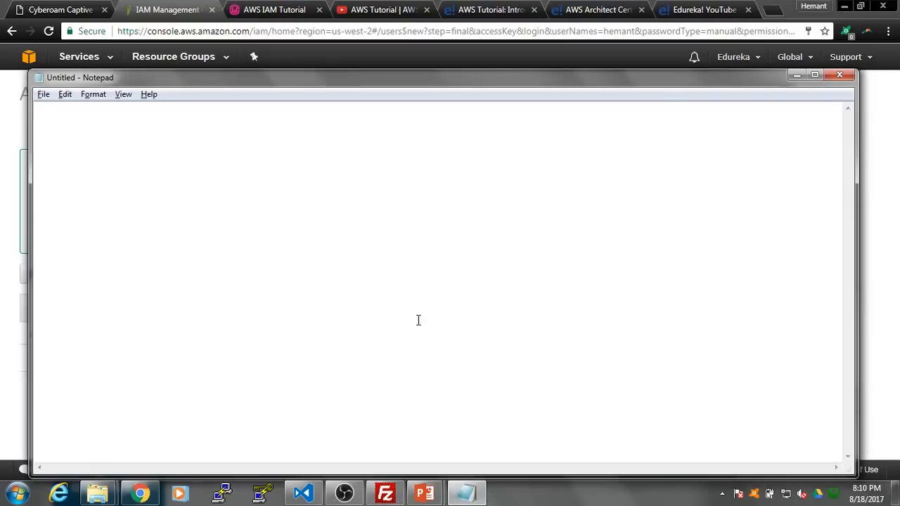
{"action": "key", "text": "ctrl+v"}
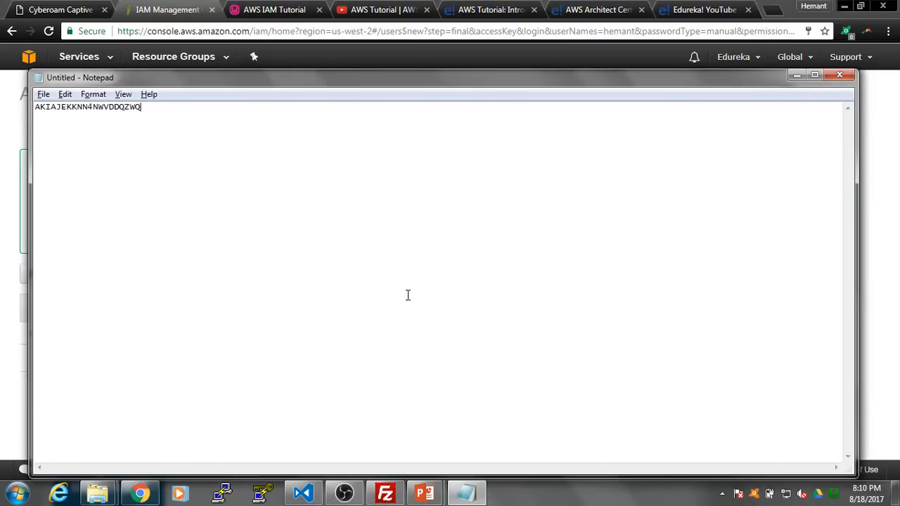
Reveal the secret access key and paste it into Notepad below the ID.
{"action": "key", "text": "alt+Tab"}
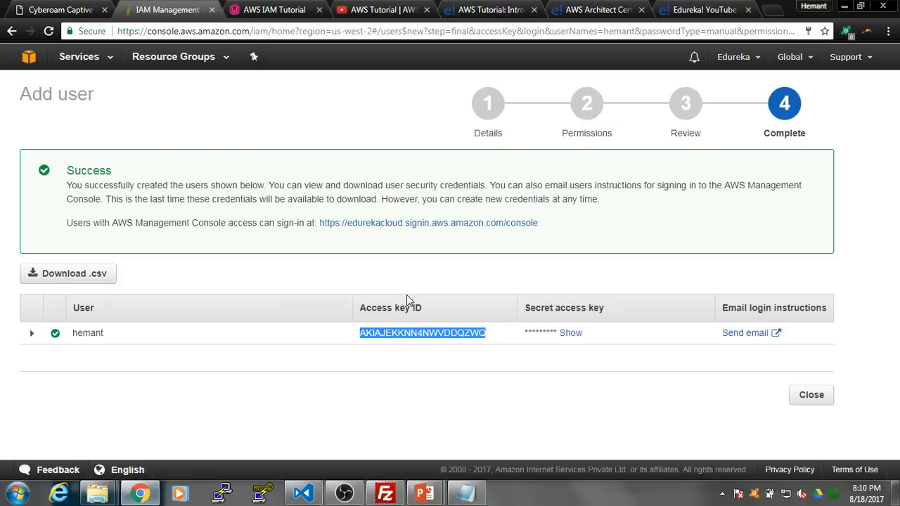
{"action": "left_click", "coordinate": [574, 336]}
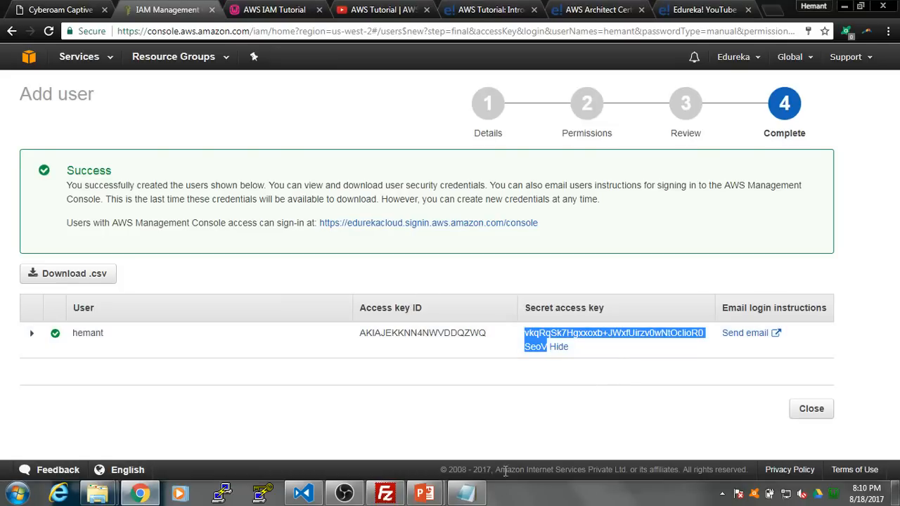
{"action": "left_click", "coordinate": [466, 493]}
{"action": "key", "text": "ctrl+v"}
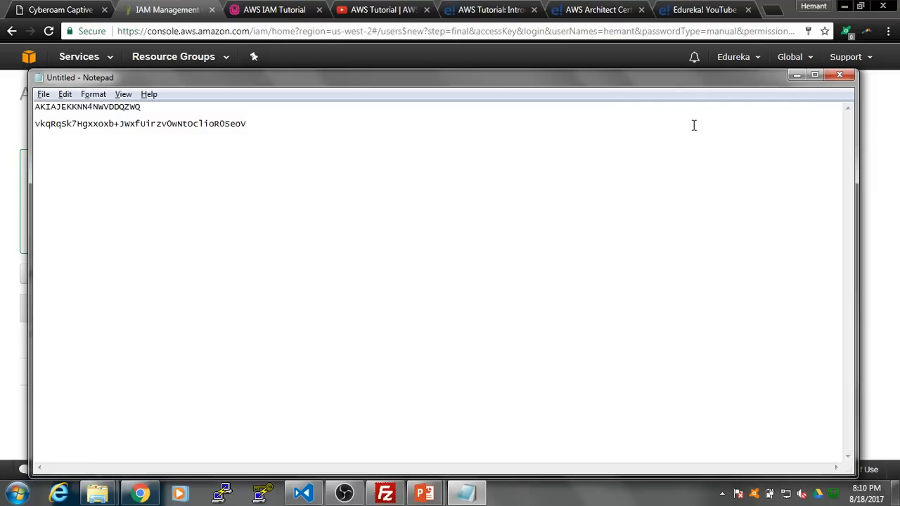
{"action": "left_click", "coordinate": [796, 75]}
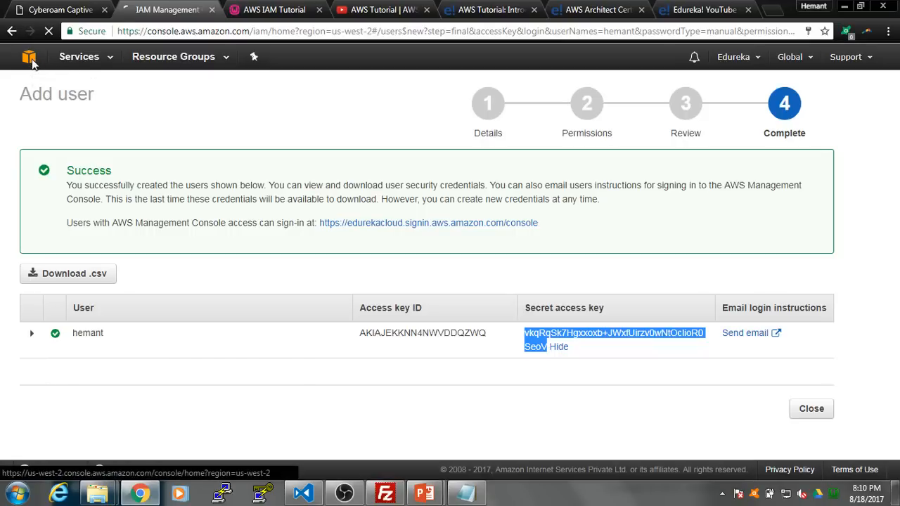
Return to the IAM dashboard and copy the IAM users sign-in link.
{"action": "left_click", "coordinate": [31, 61]}
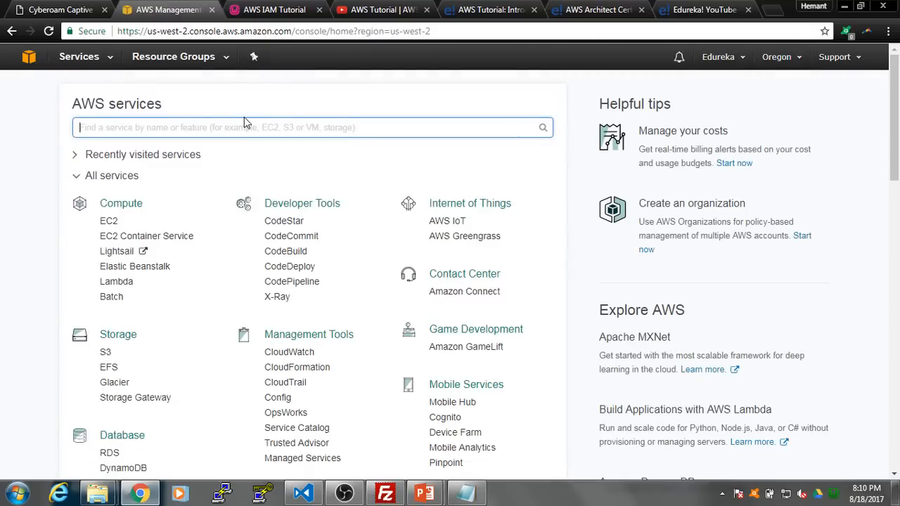
{"action": "scroll", "coordinate": [246, 123], "scroll_direction": "down", "scroll_amount": 2}
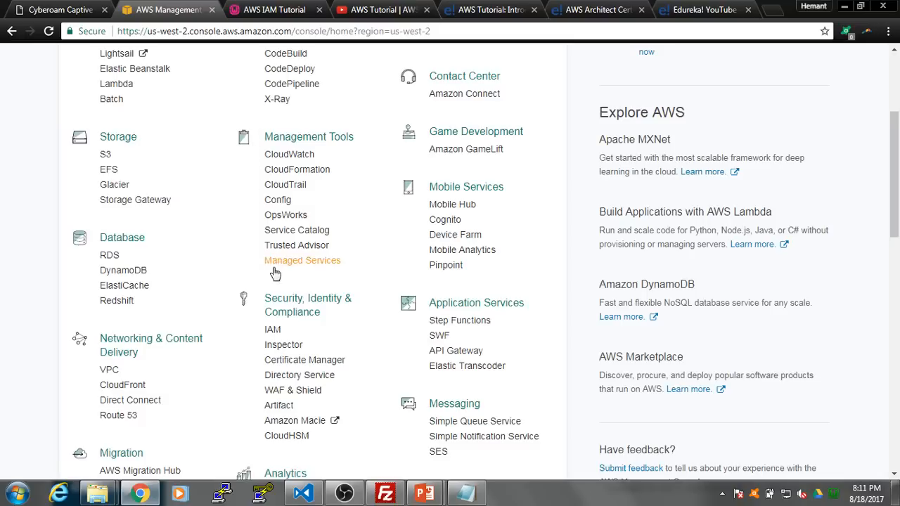
{"action": "left_click", "coordinate": [274, 330]}
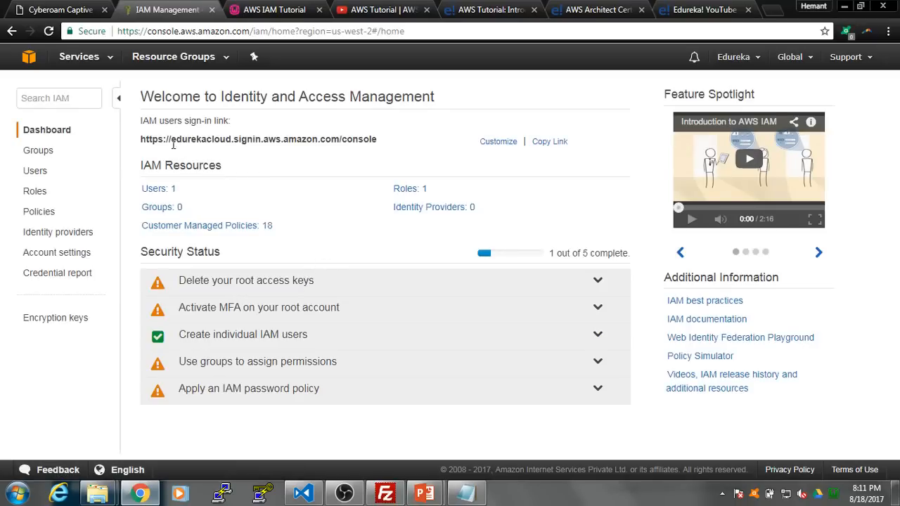
{"action": "left_click_drag", "start_coordinate": [380, 142], "coordinate": [141, 140]}
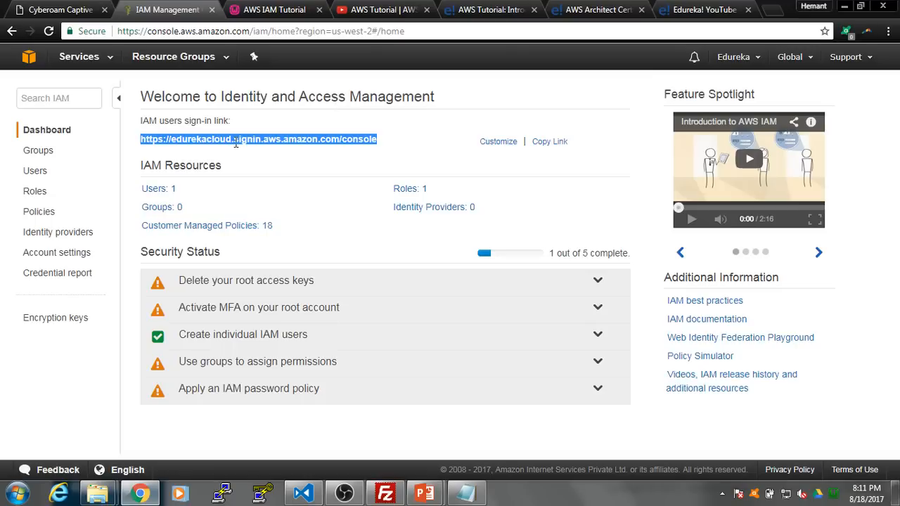
{"action": "left_click", "coordinate": [772, 10]}
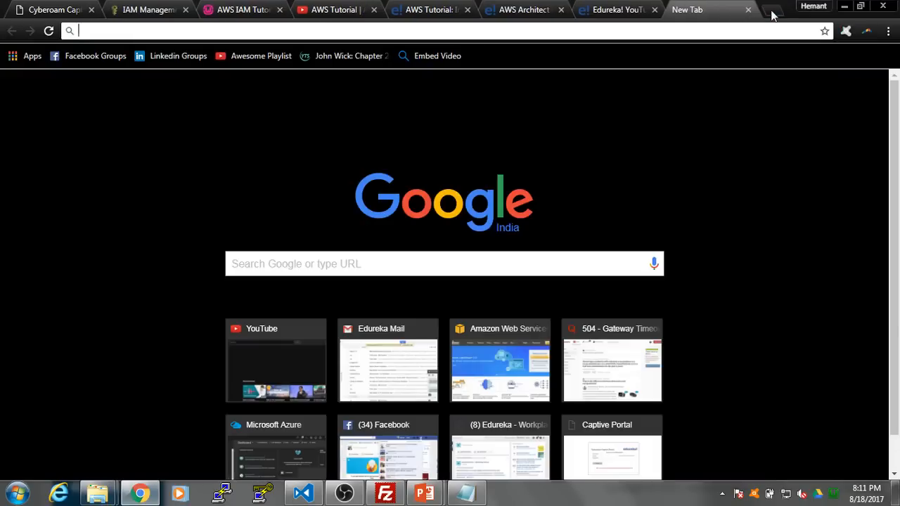
Sign out of the root account and load the copied IAM user sign-in link in the new tab.
{"action": "type", "text": "https://edurekacloud.signin.aws.amazon.com/console"}
{"action": "left_click", "coordinate": [146, 8]}
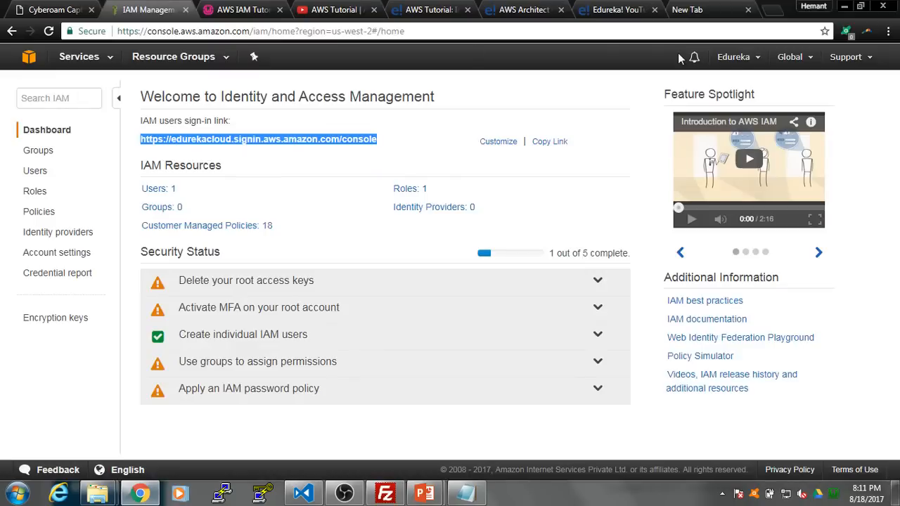
{"action": "left_click", "coordinate": [757, 59]}
{"action": "left_click", "coordinate": [700, 180]}
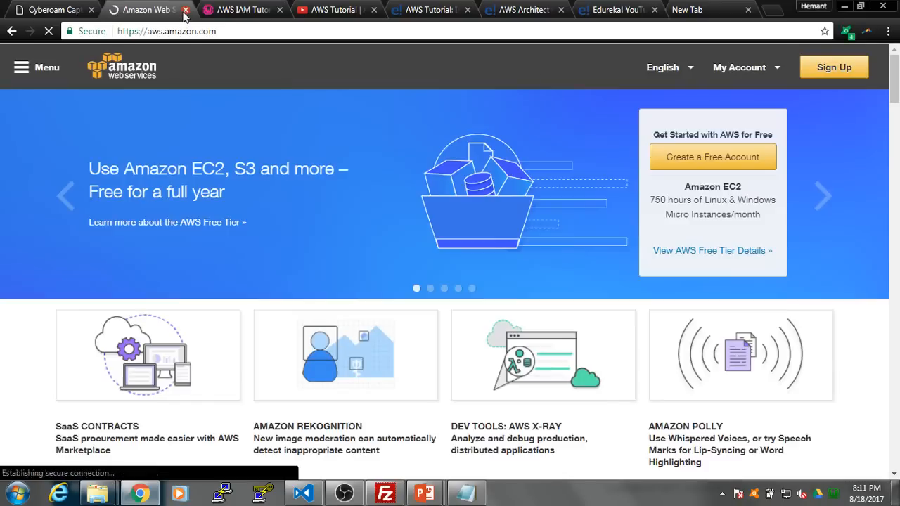
{"action": "left_click", "coordinate": [185, 9]}
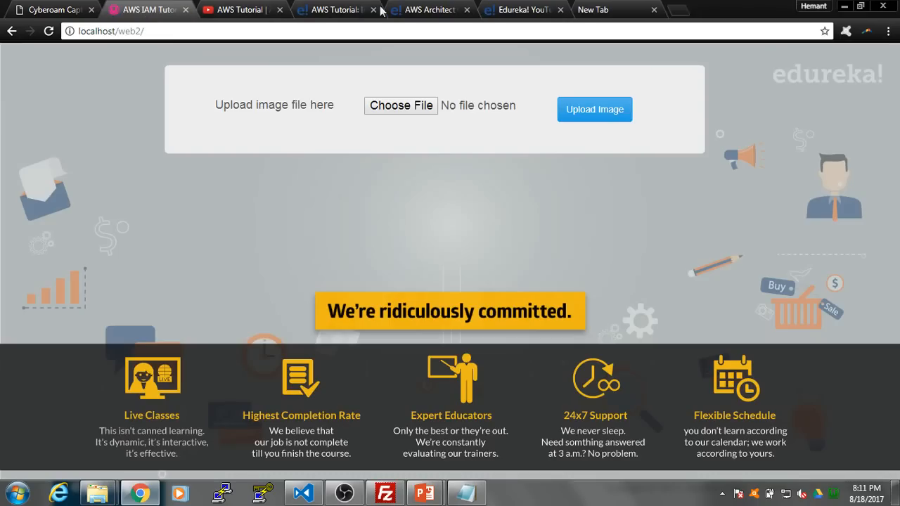
{"action": "left_click_drag", "start_coordinate": [604, 10], "coordinate": [140, 10]}
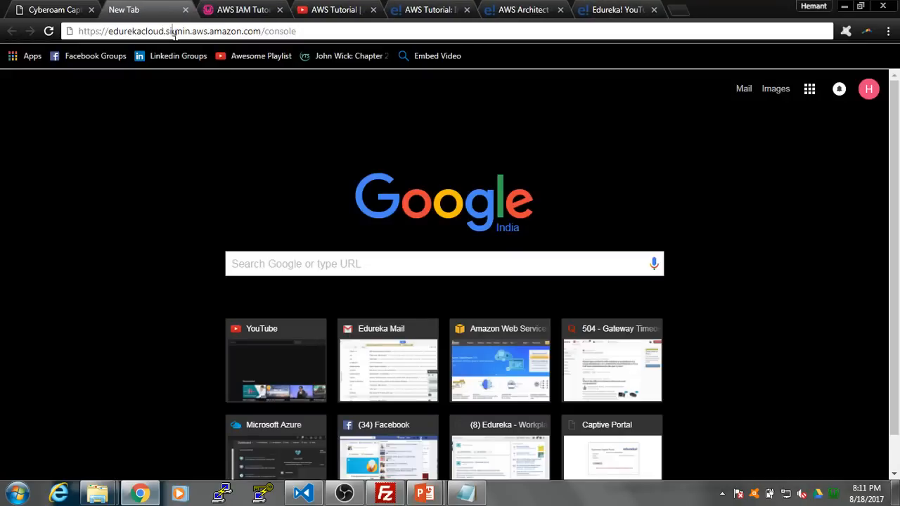
{"action": "key", "text": "Return"}
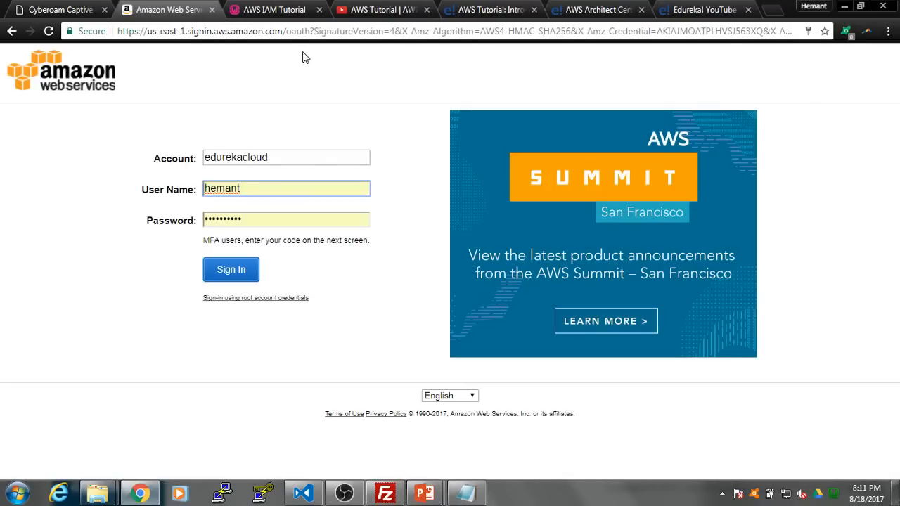
Log in to edurekacloud with user name hemant and its custom password.
{"action": "left_click_drag", "start_coordinate": [247, 189], "coordinate": [199, 191]}
{"action": "left_click", "coordinate": [248, 188]}
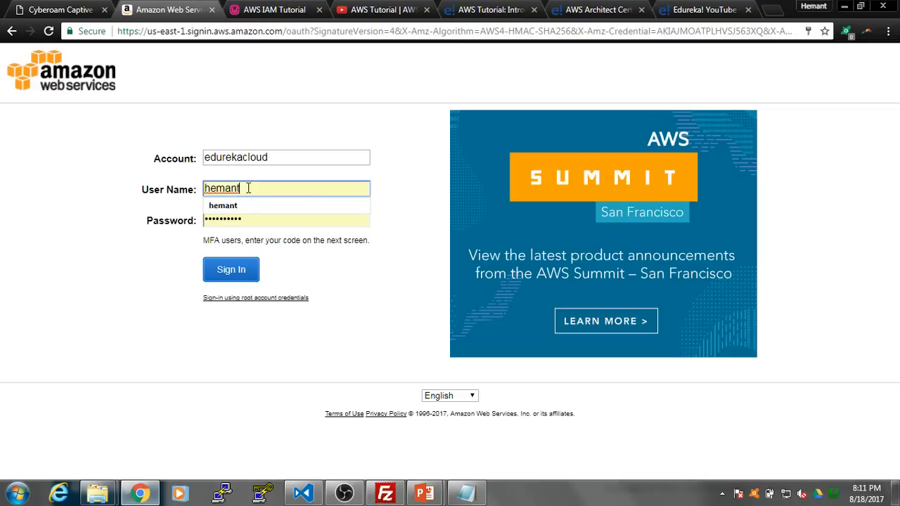
{"action": "left_click_drag", "start_coordinate": [256, 217], "coordinate": [195, 227]}
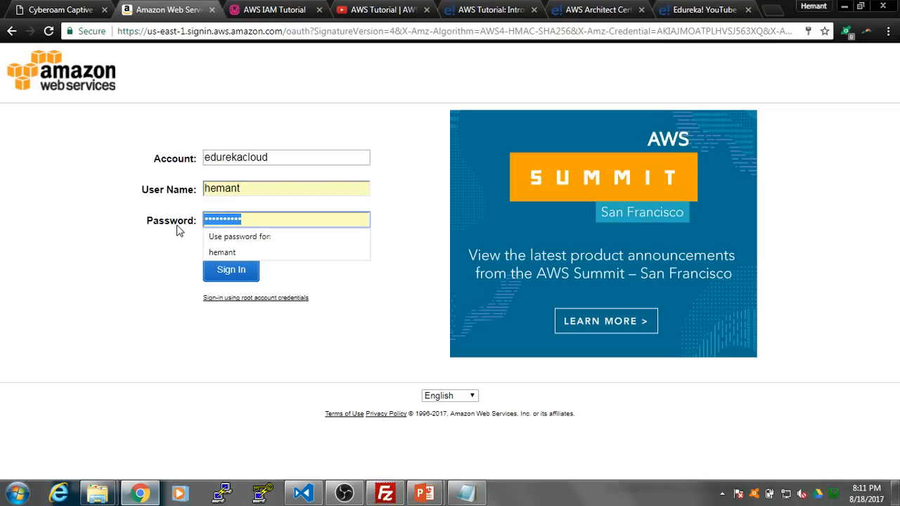
{"action": "type", "text": "e"}
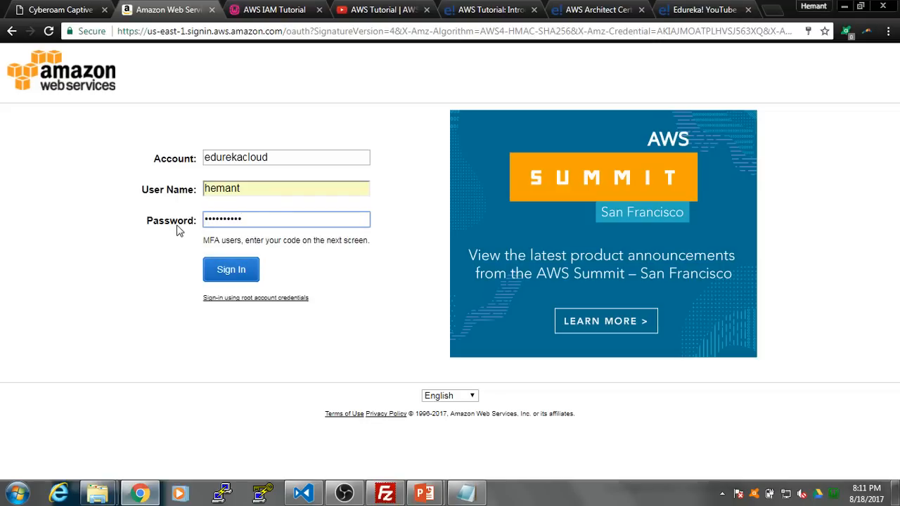
{"action": "left_click", "coordinate": [234, 271]}
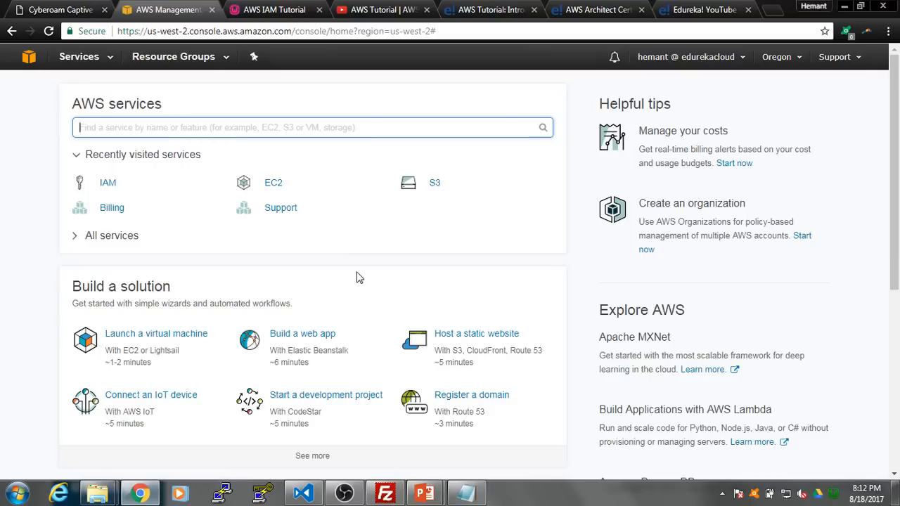
Open the IAM dashboard from All services, then advance the Components slideshow to the Groups slide.
{"action": "left_click", "coordinate": [120, 238]}
{"action": "scroll", "coordinate": [328, 217], "scroll_direction": "down", "scroll_amount": 2}
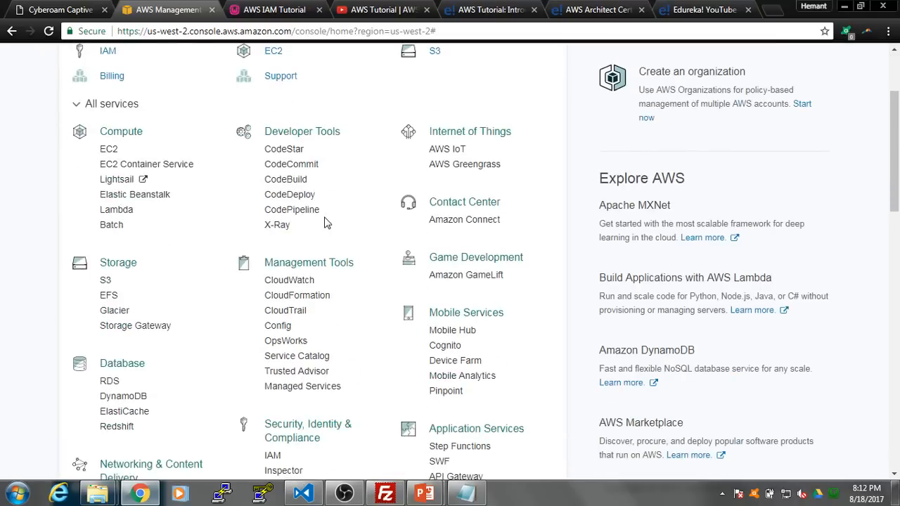
{"action": "scroll", "coordinate": [323, 225], "scroll_direction": "down", "scroll_amount": 2}
{"action": "scroll", "coordinate": [319, 242], "scroll_direction": "up", "scroll_amount": 4}
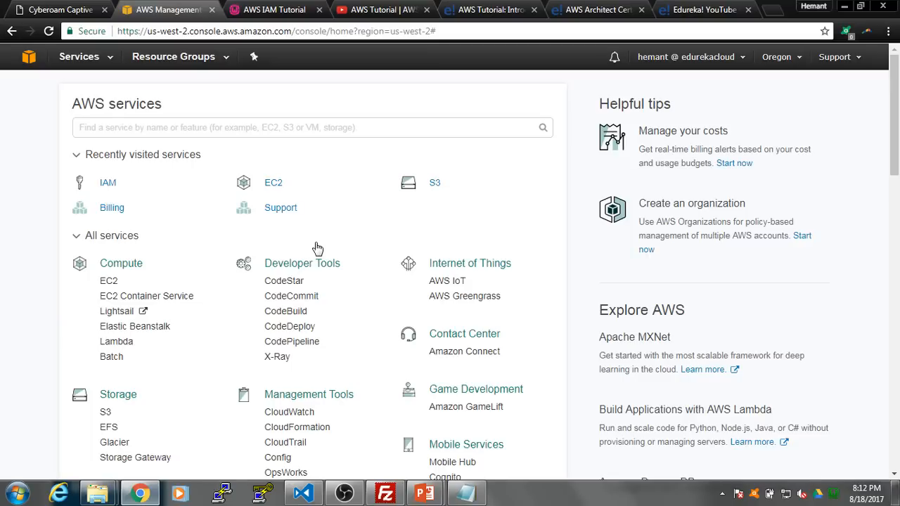
{"action": "scroll", "coordinate": [317, 247], "scroll_direction": "down", "scroll_amount": 3}
{"action": "left_click", "coordinate": [274, 390]}
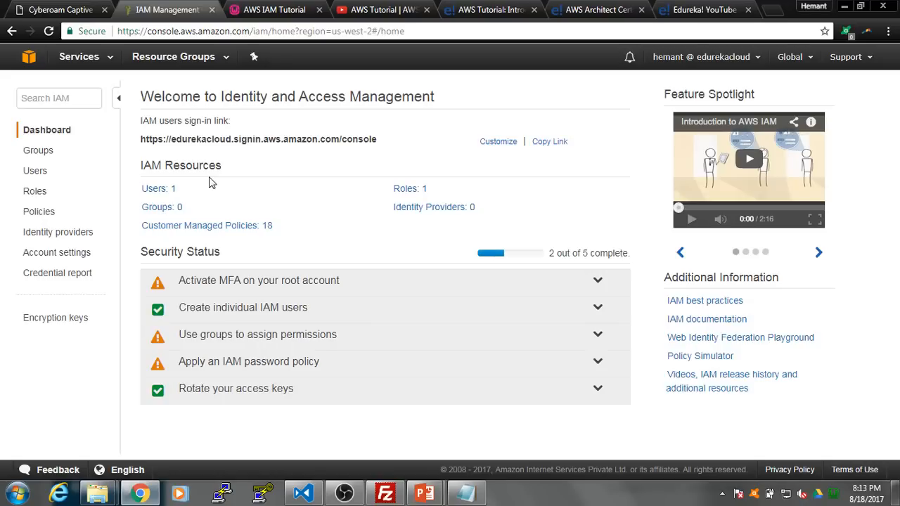
{"action": "key", "text": "alt+Tab"}
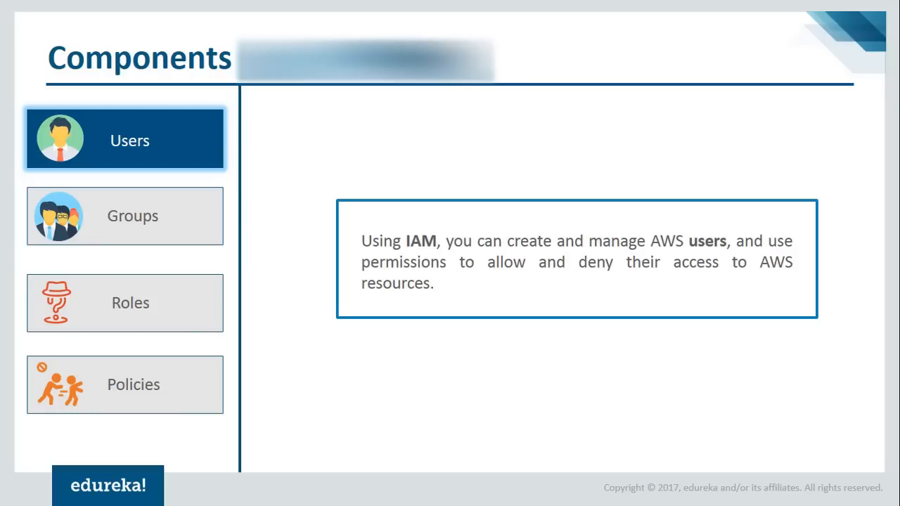
{"action": "key", "text": "Right"}
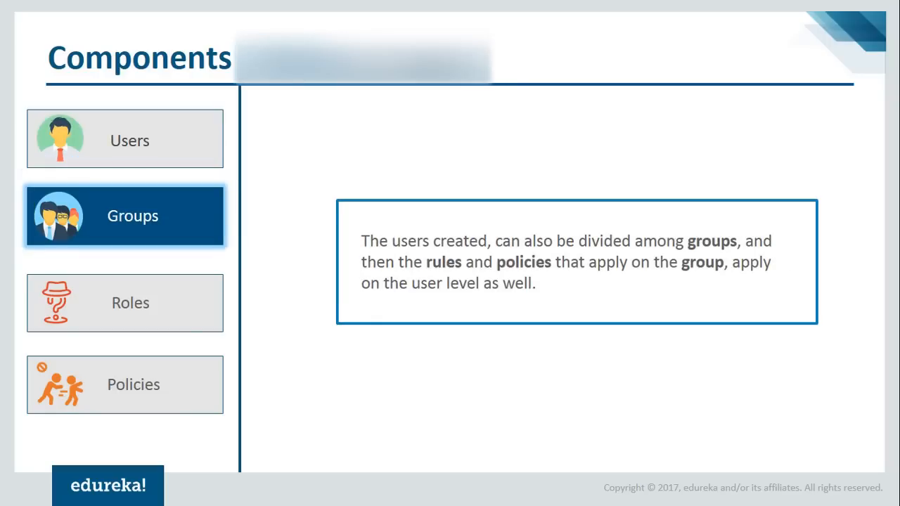
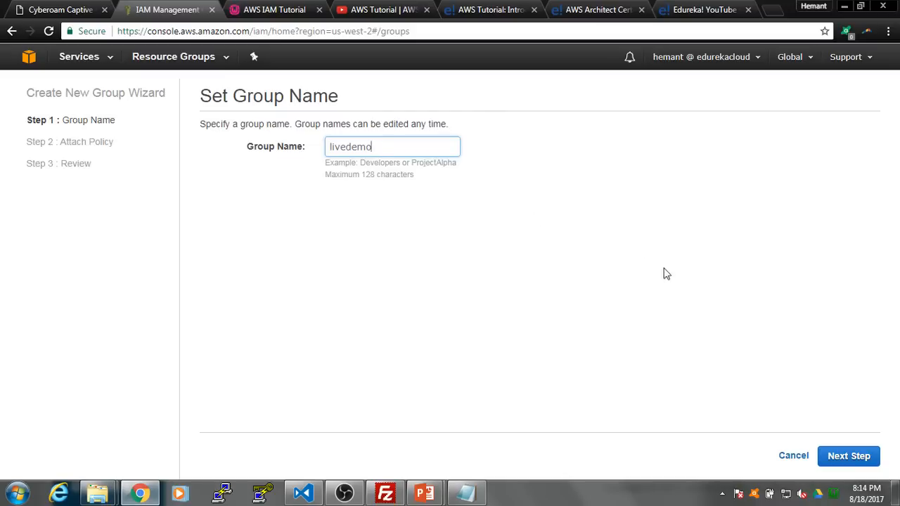
Choose the AmazonS3FullAccess policy for livedemo and advance to the group's Review page.
{"action": "left_click", "coordinate": [849, 456]}
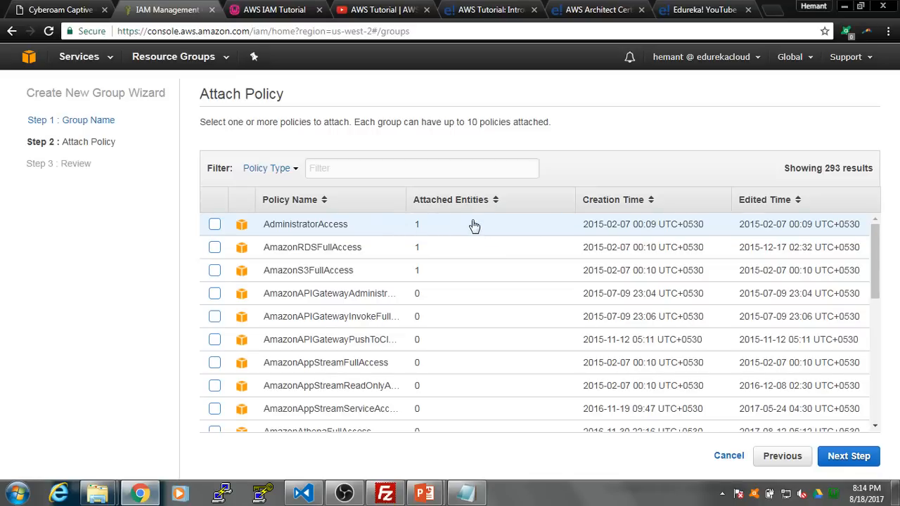
{"action": "scroll", "coordinate": [361, 260], "scroll_direction": "down", "scroll_amount": 3}
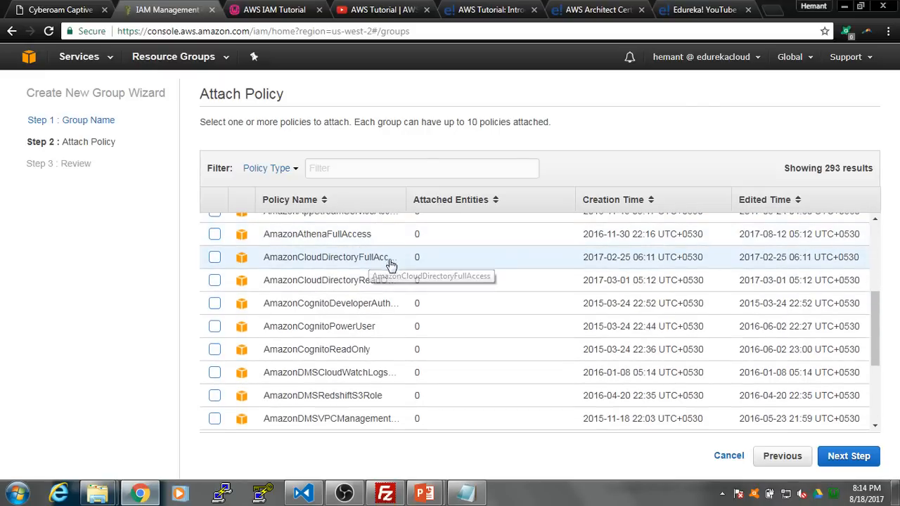
{"action": "scroll", "coordinate": [389, 274], "scroll_direction": "up", "scroll_amount": 1}
{"action": "scroll", "coordinate": [389, 275], "scroll_direction": "up", "scroll_amount": 2}
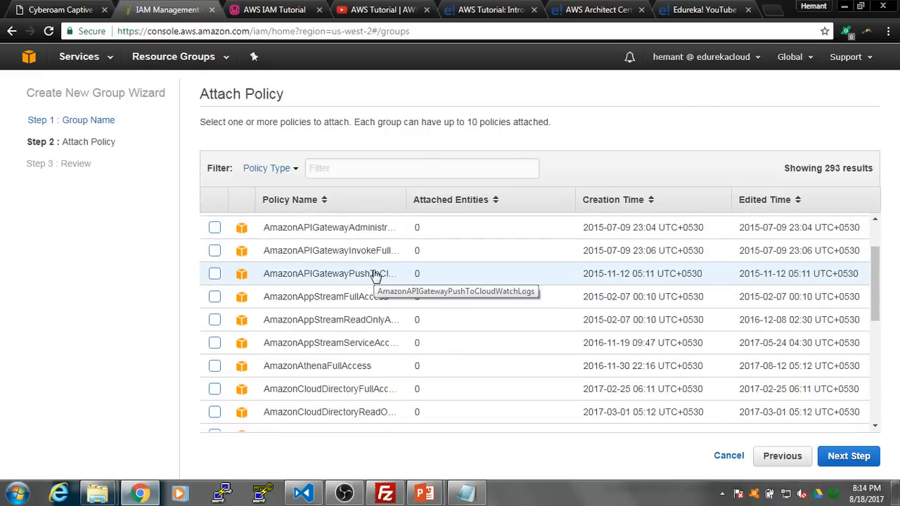
{"action": "scroll", "coordinate": [387, 288], "scroll_direction": "up", "scroll_amount": 2}
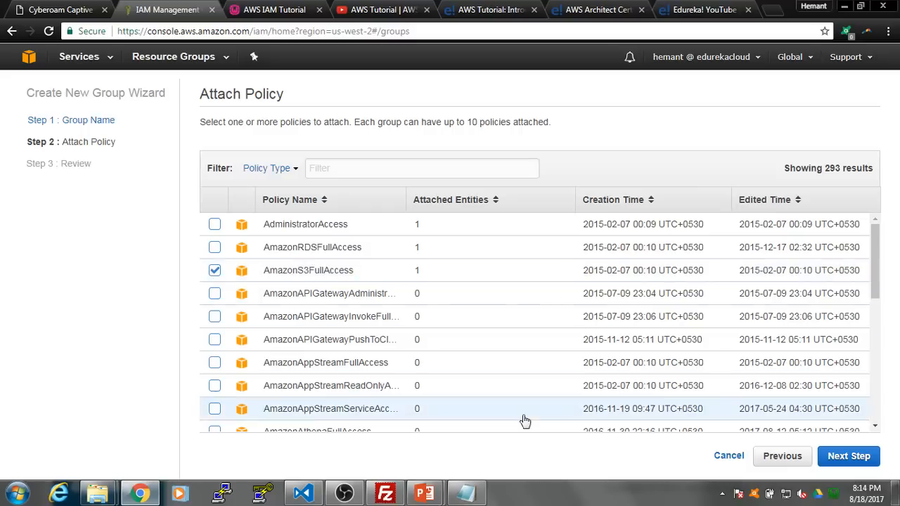
{"action": "left_click", "coordinate": [844, 461]}
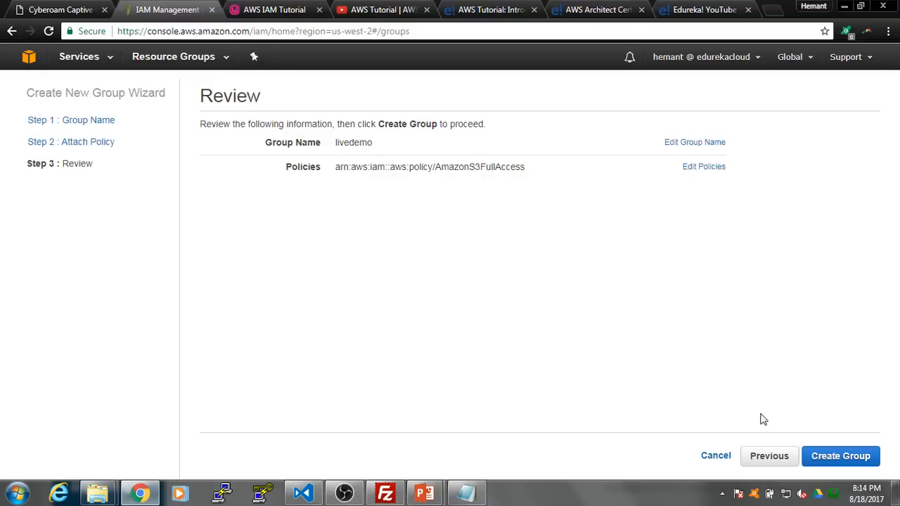
Create the livedemo group, then start adding a new IAM user named test.
{"action": "left_click", "coordinate": [863, 457]}
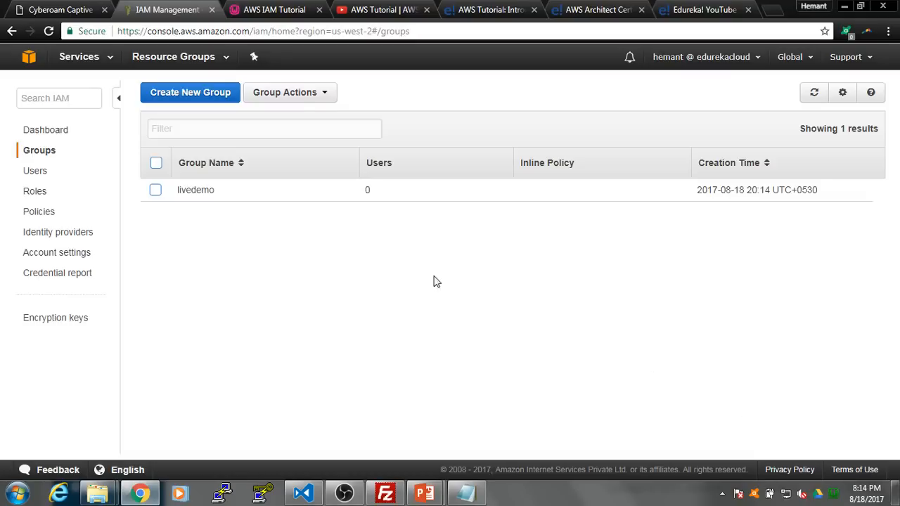
{"action": "left_click", "coordinate": [57, 133]}
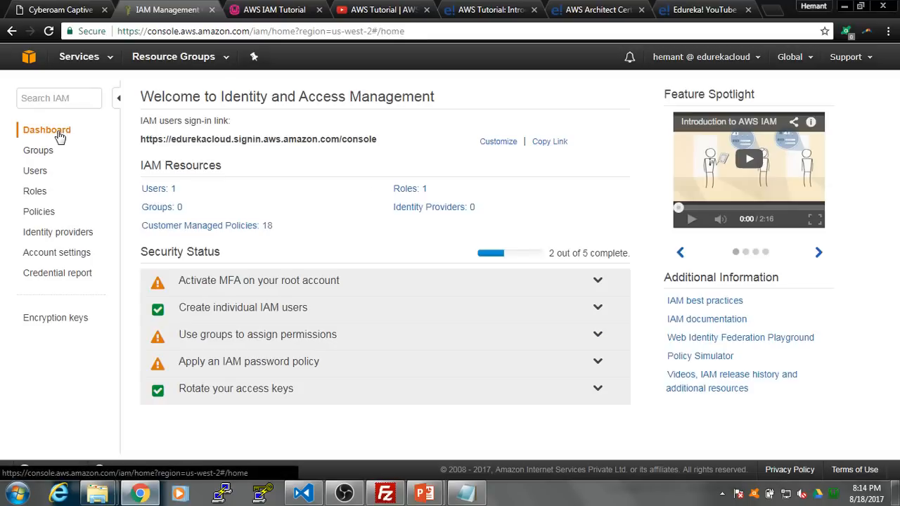
{"action": "left_click", "coordinate": [156, 189]}
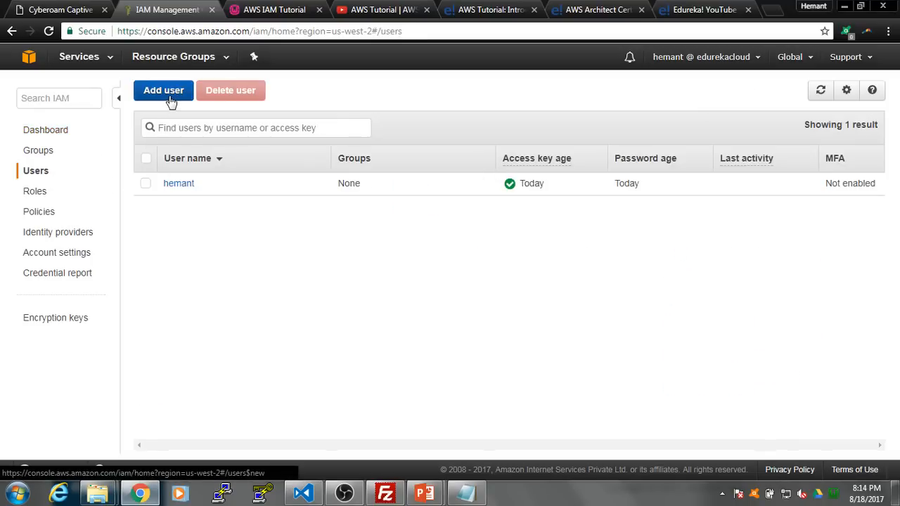
{"action": "left_click", "coordinate": [169, 93]}
{"action": "left_click", "coordinate": [253, 218]}
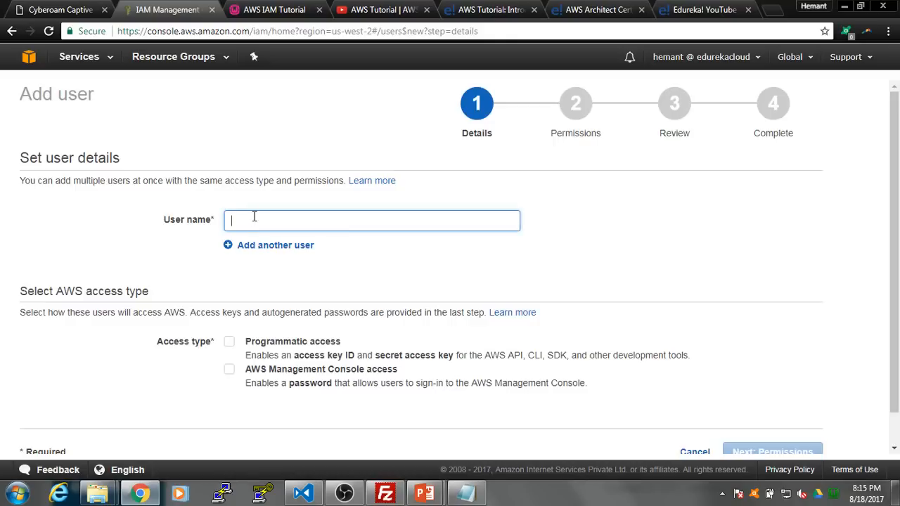
{"action": "type", "text": "test"}
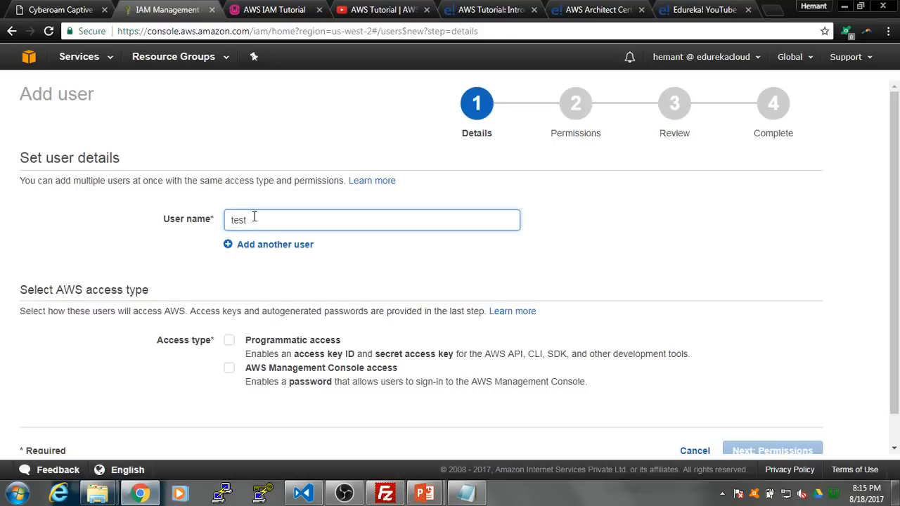
Give test console access with a custom password and no forced reset at next sign-in.
{"action": "scroll", "coordinate": [316, 236], "scroll_direction": "down", "scroll_amount": 1}
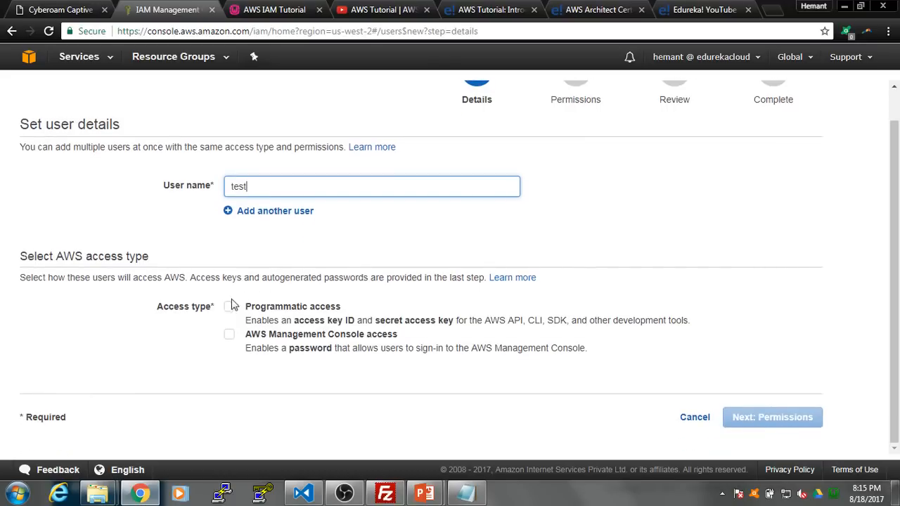
{"action": "left_click", "coordinate": [229, 334]}
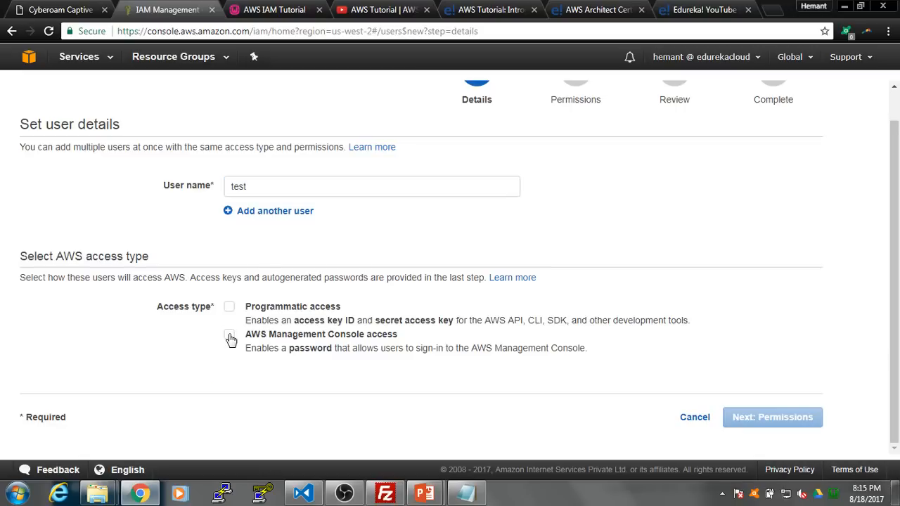
{"action": "scroll", "coordinate": [425, 293], "scroll_direction": "down", "scroll_amount": 2}
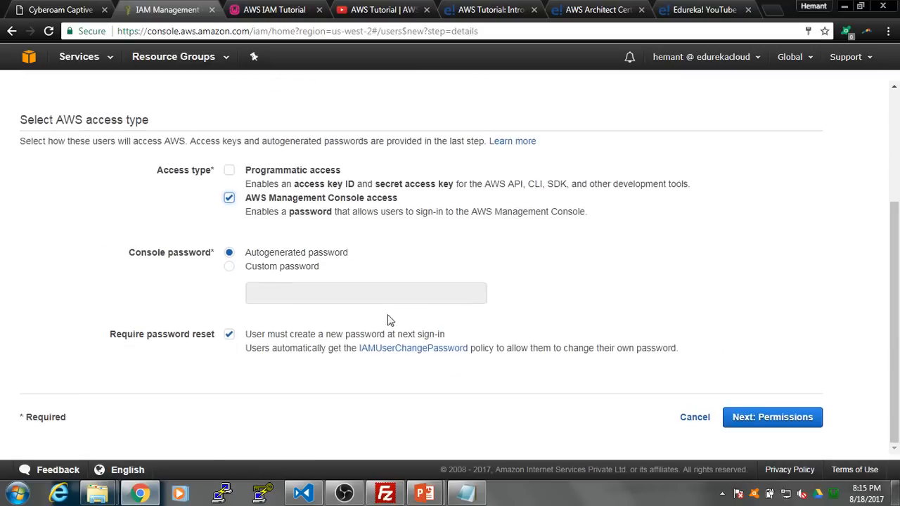
{"action": "left_click", "coordinate": [229, 266]}
{"action": "left_click", "coordinate": [289, 295]}
{"action": "type", "text": "***"}
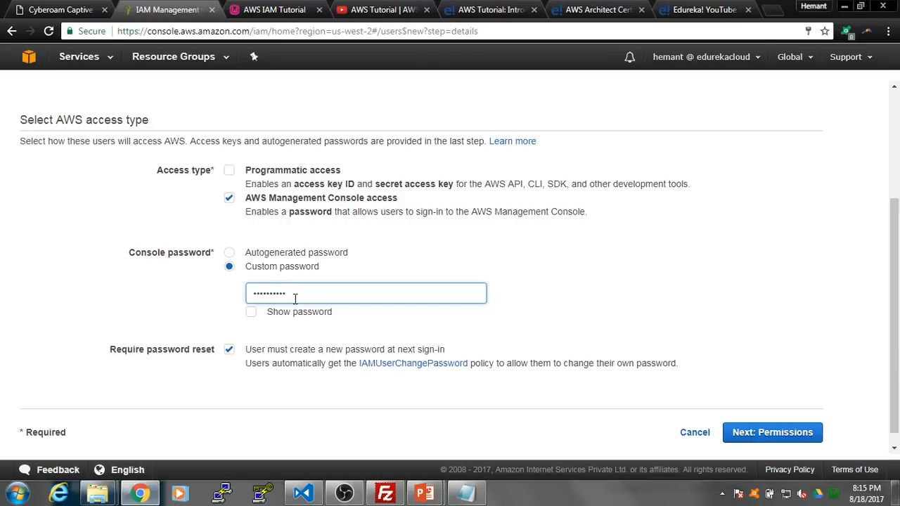
{"action": "left_click", "coordinate": [230, 350]}
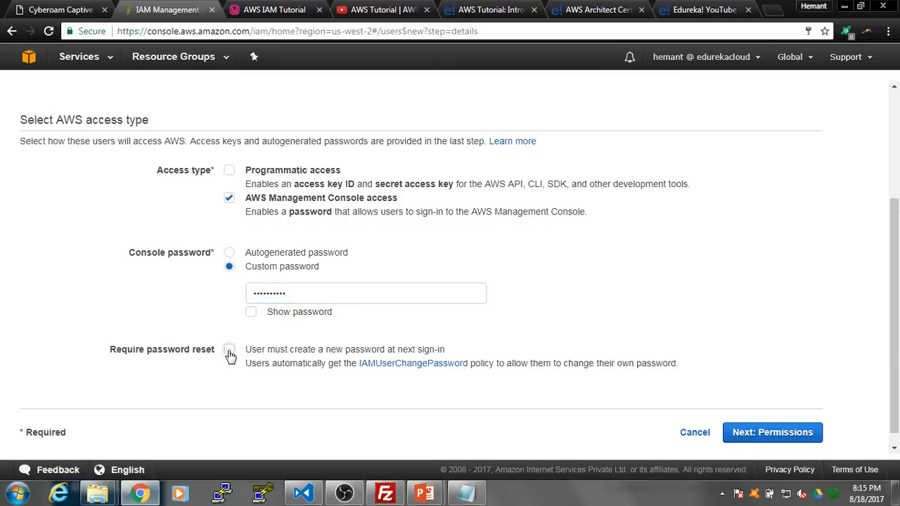
{"action": "left_click", "coordinate": [738, 438]}
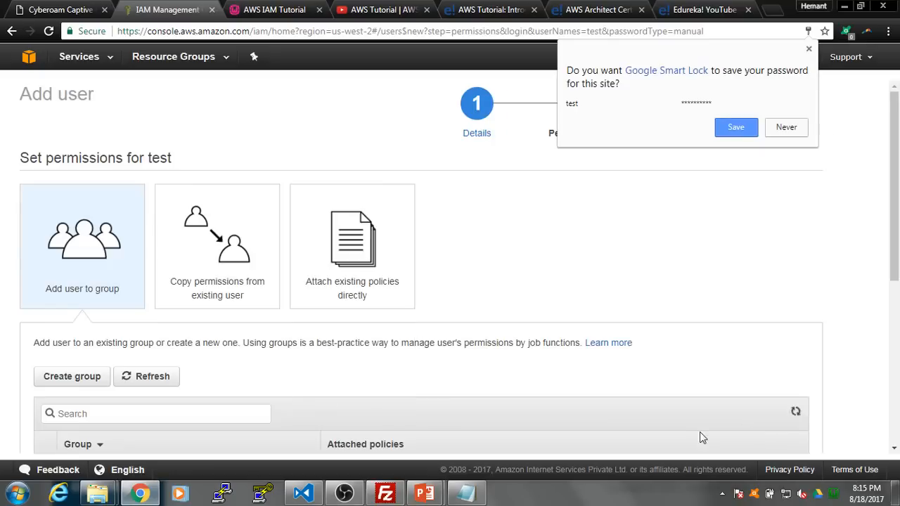
{"action": "left_click", "coordinate": [781, 131]}
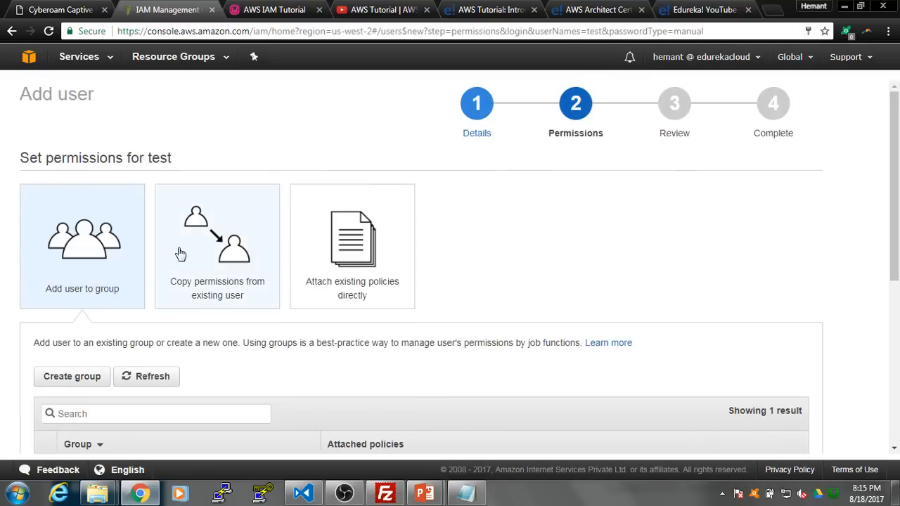
Add test to the livedemo group and continue to the Review page.
{"action": "scroll", "coordinate": [190, 255], "scroll_direction": "down", "scroll_amount": 3}
{"action": "scroll", "coordinate": [141, 245], "scroll_direction": "up", "scroll_amount": 3}
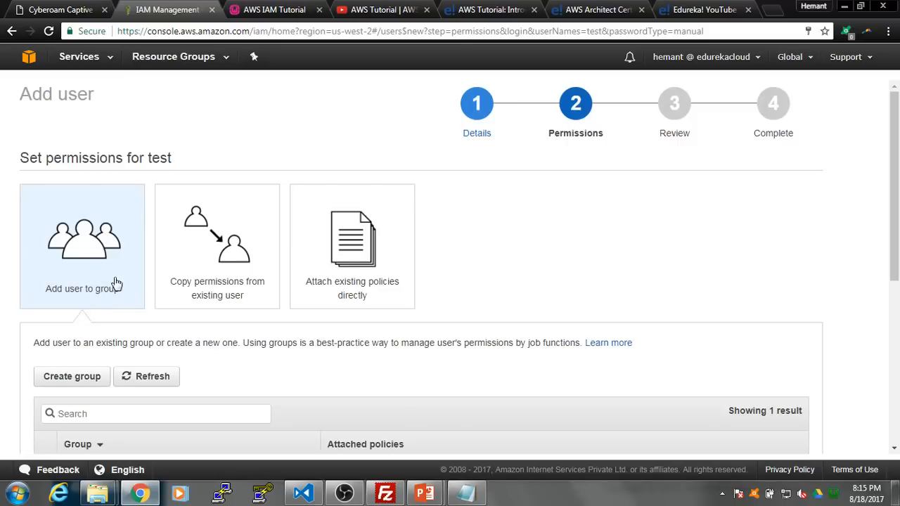
{"action": "scroll", "coordinate": [117, 295], "scroll_direction": "down", "scroll_amount": 2}
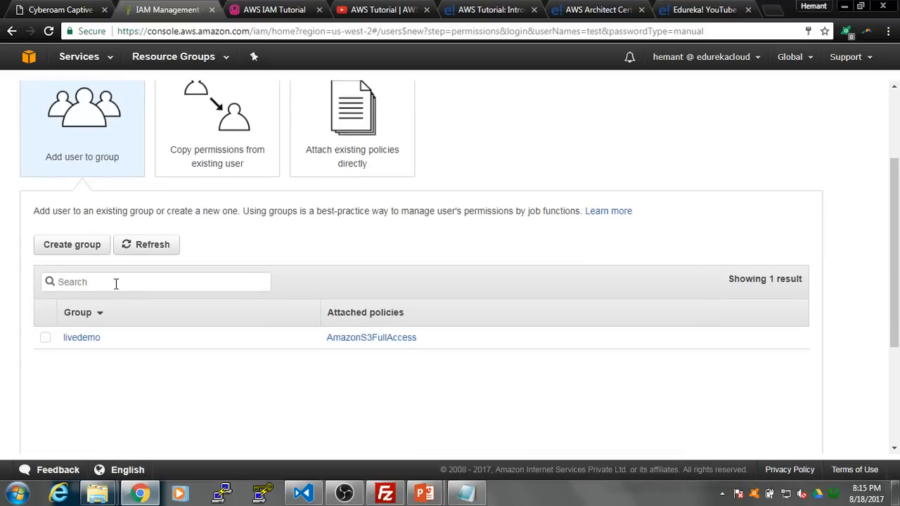
{"action": "left_click", "coordinate": [46, 343]}
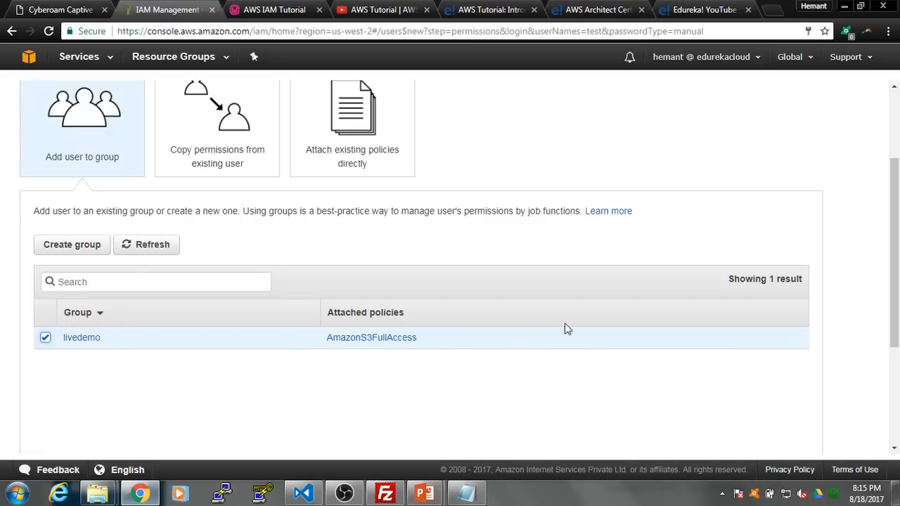
{"action": "scroll", "coordinate": [604, 320], "scroll_direction": "down", "scroll_amount": 2}
{"action": "scroll", "coordinate": [650, 310], "scroll_direction": "down", "scroll_amount": 2}
{"action": "left_click", "coordinate": [768, 419]}
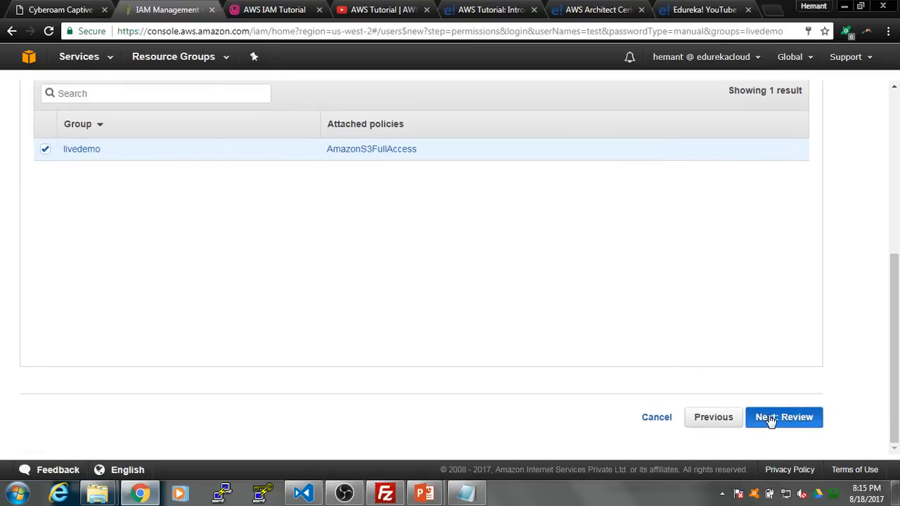
{"action": "scroll", "coordinate": [408, 198], "scroll_direction": "down", "scroll_amount": 1}
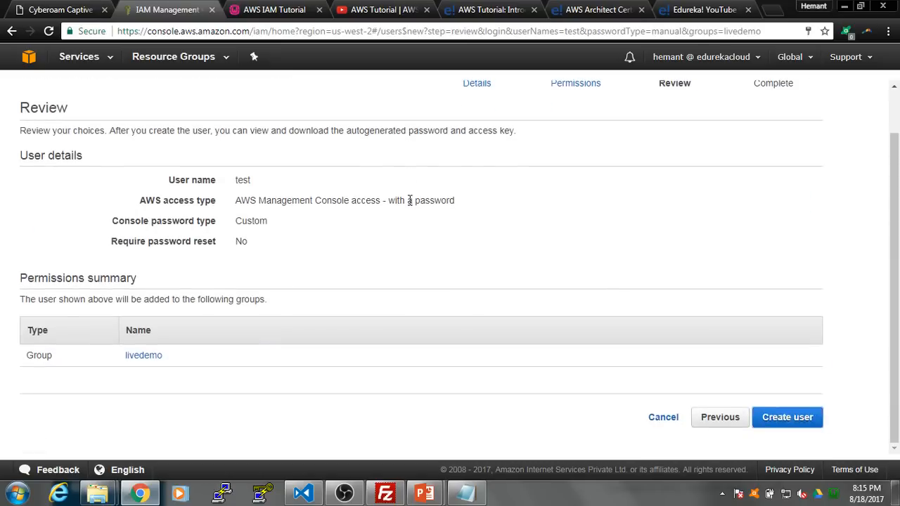
Confirm creation of user test from the Review page.
{"action": "left_click", "coordinate": [783, 414]}
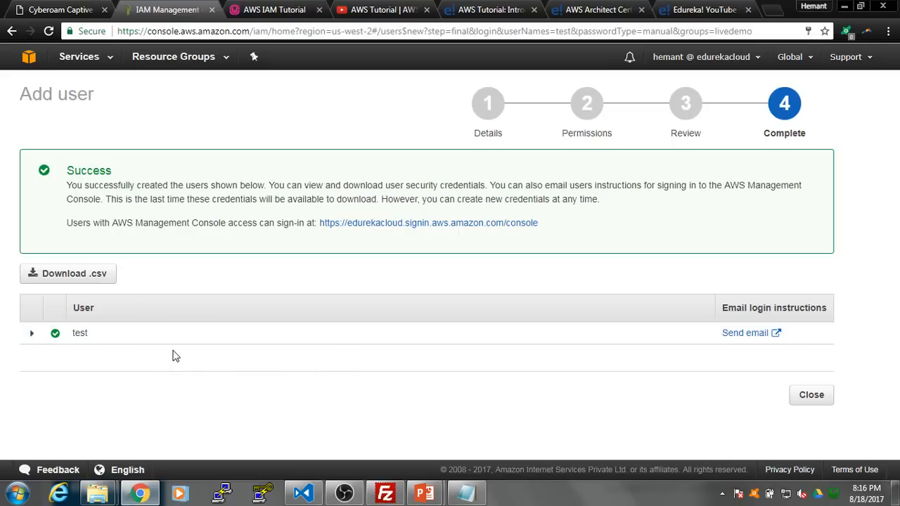
Open a private window and load the edurekacloud account sign-in page.
{"action": "key", "text": "ctrl+shift+n"}
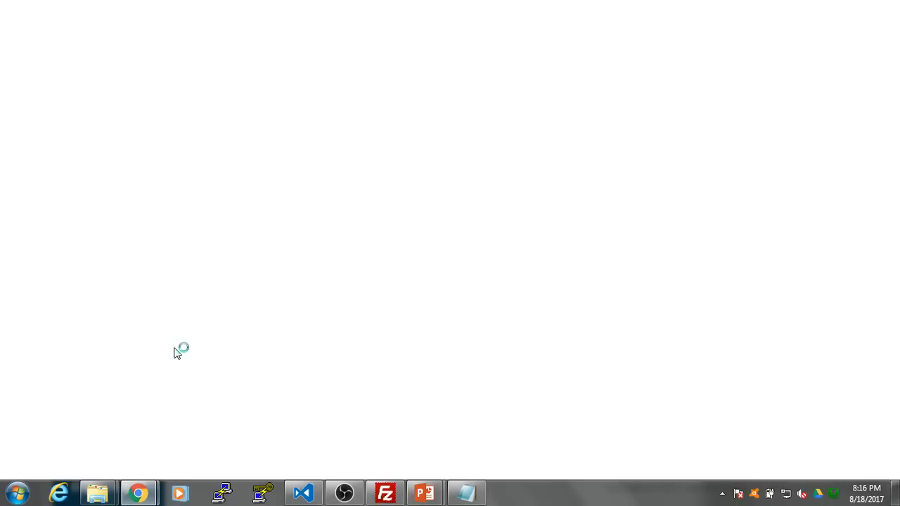
{"action": "type", "text": "test"}
{"action": "key", "text": "BackSpace"}
{"action": "key", "text": "BackSpace"}
{"action": "key", "text": "BackSpace"}
{"action": "key", "text": "BackSpace"}
{"action": "key", "text": "BackSpace"}
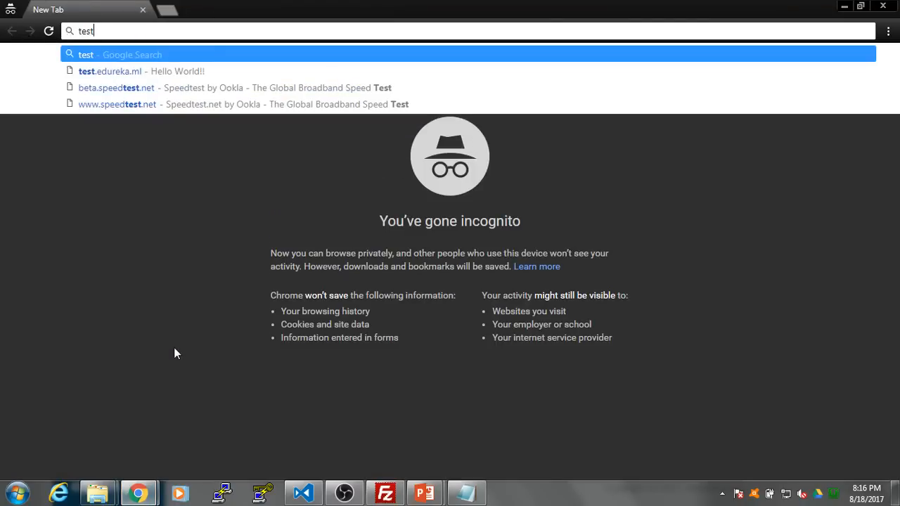
{"action": "type", "text": "edurekacloud"}
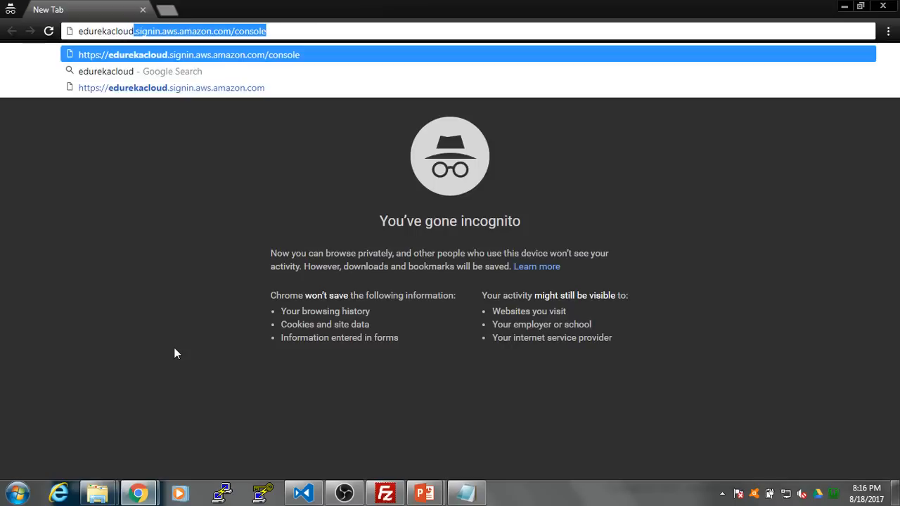
{"action": "key", "text": "Return"}
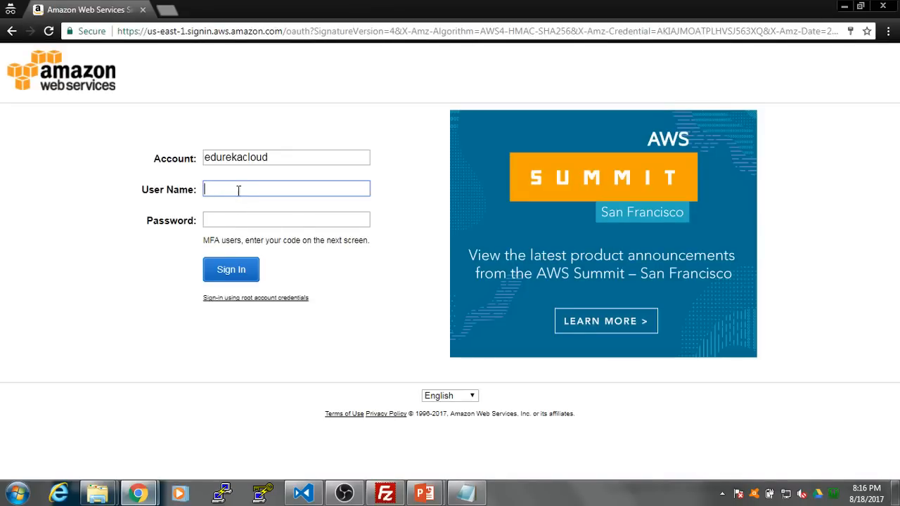
Sign in as user test with its password.
{"action": "type", "text": "test"}
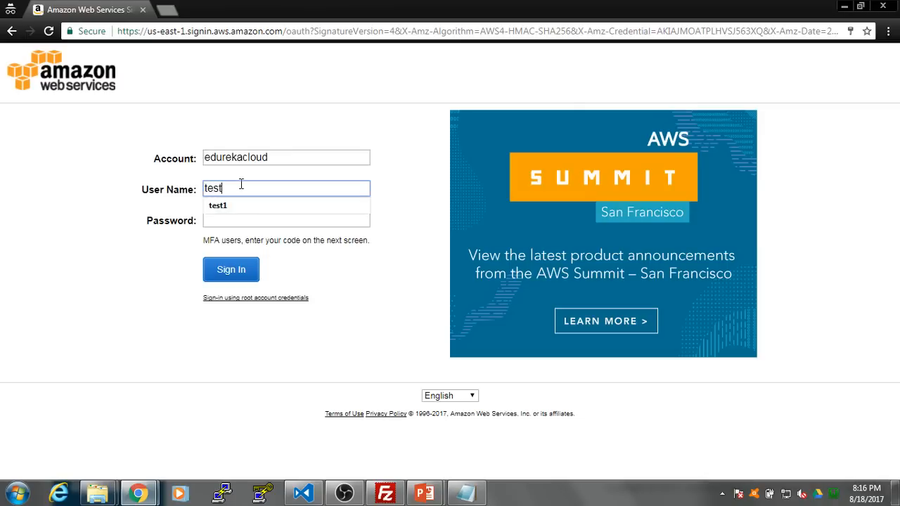
{"action": "key", "text": "Tab"}
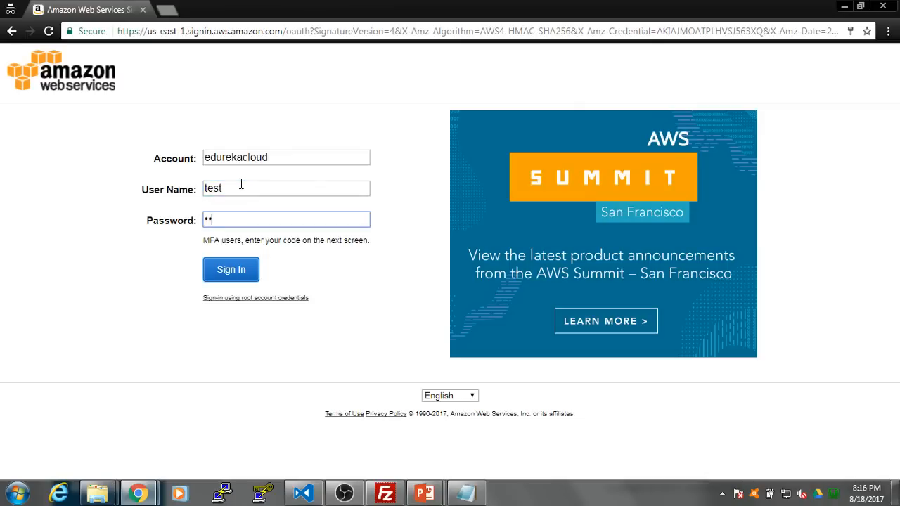
{"action": "type", "text": "••"}
{"action": "left_click", "coordinate": [244, 270]}
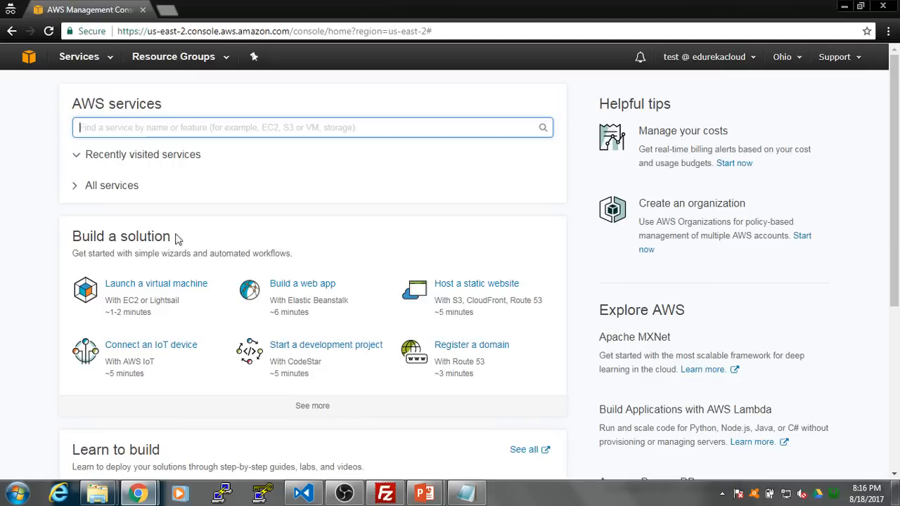
Expand the All services list and open EC2 under Compute.
{"action": "left_click", "coordinate": [134, 185]}
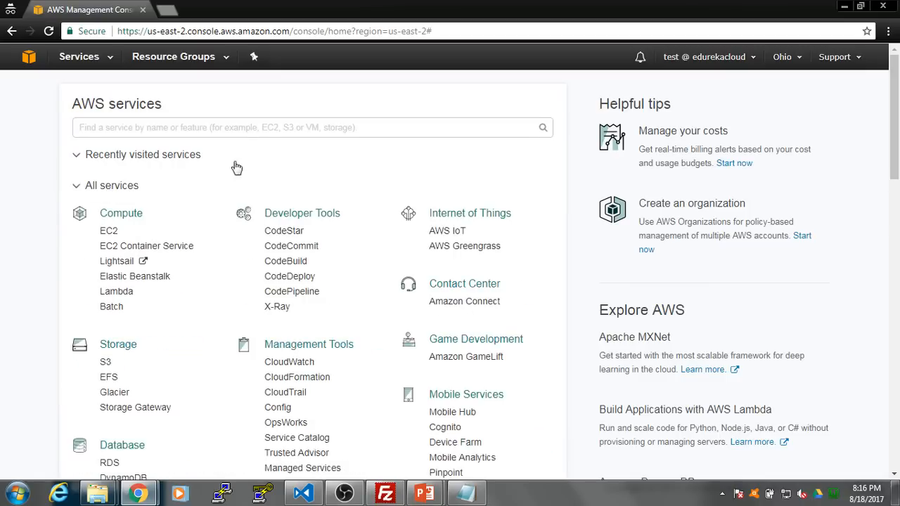
{"action": "scroll", "coordinate": [253, 173], "scroll_direction": "down", "scroll_amount": 2}
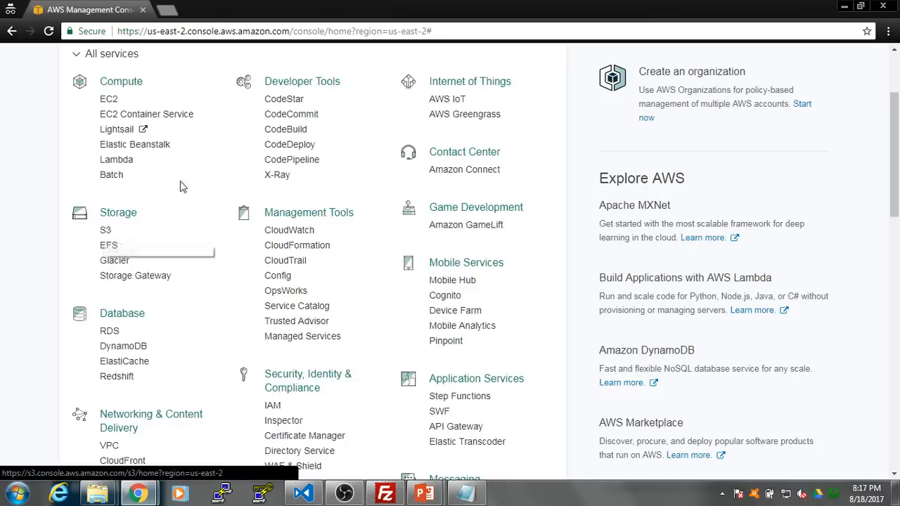
{"action": "scroll", "coordinate": [184, 187], "scroll_direction": "up", "scroll_amount": 2}
{"action": "left_click", "coordinate": [107, 232]}
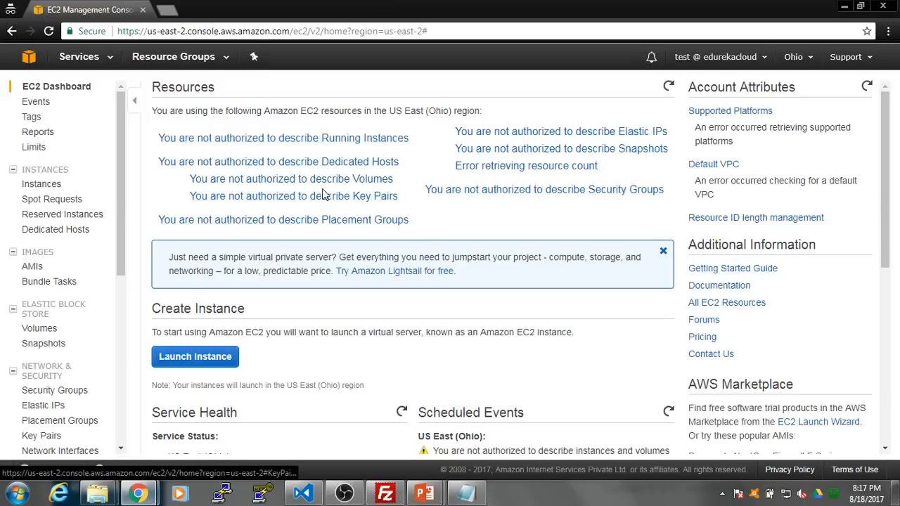
Review the EC2 dashboard's 'not authorized' errors and return to the console home.
{"action": "scroll", "coordinate": [342, 169], "scroll_direction": "down", "scroll_amount": 5}
{"action": "scroll", "coordinate": [343, 169], "scroll_direction": "up", "scroll_amount": 4}
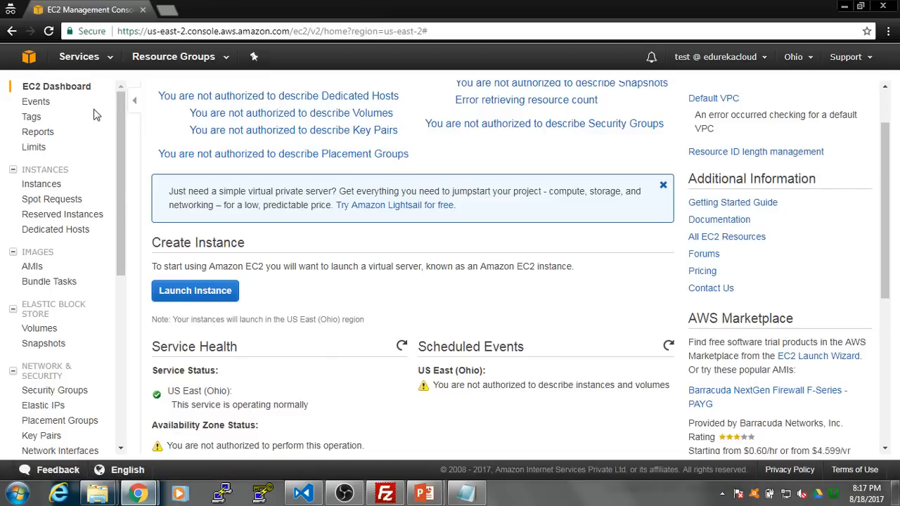
{"action": "left_click", "coordinate": [31, 66]}
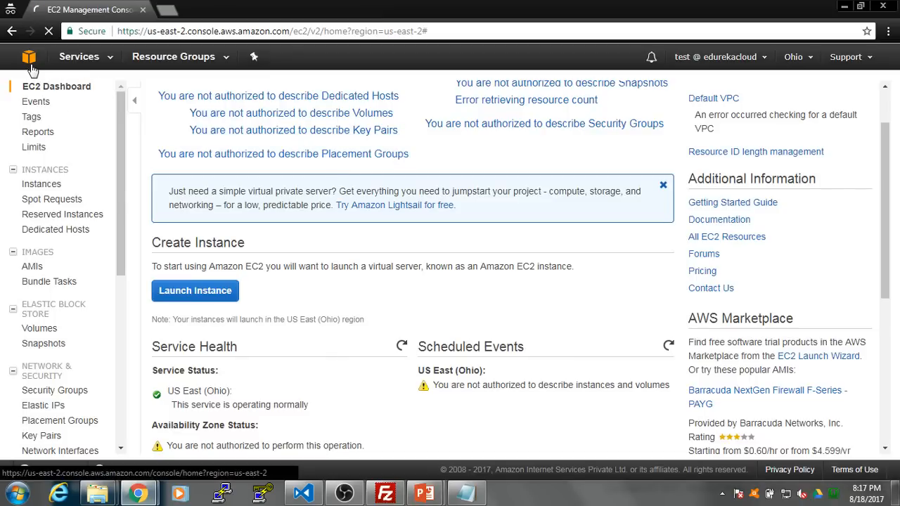
Open the quarantine-demo bucket in S3.
{"action": "scroll", "coordinate": [211, 203], "scroll_direction": "down", "scroll_amount": 4}
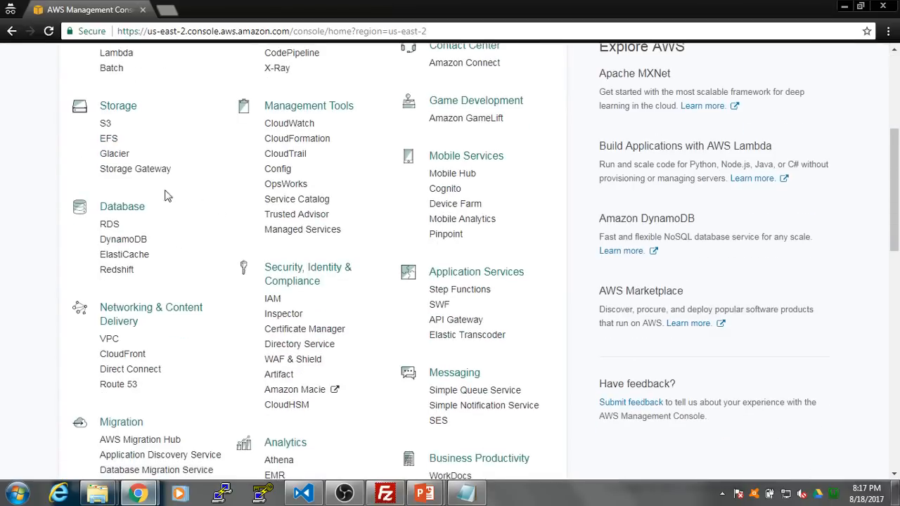
{"action": "left_click", "coordinate": [104, 126]}
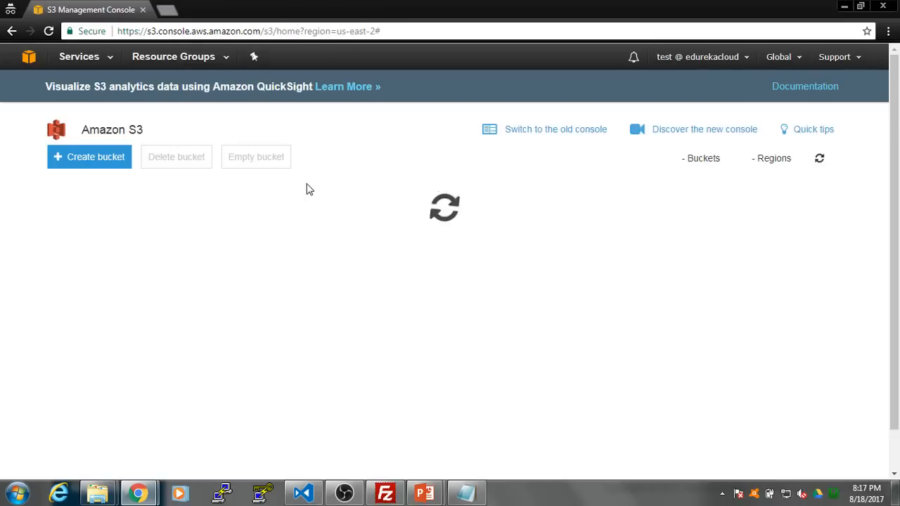
{"action": "scroll", "coordinate": [307, 186], "scroll_direction": "down", "scroll_amount": 5}
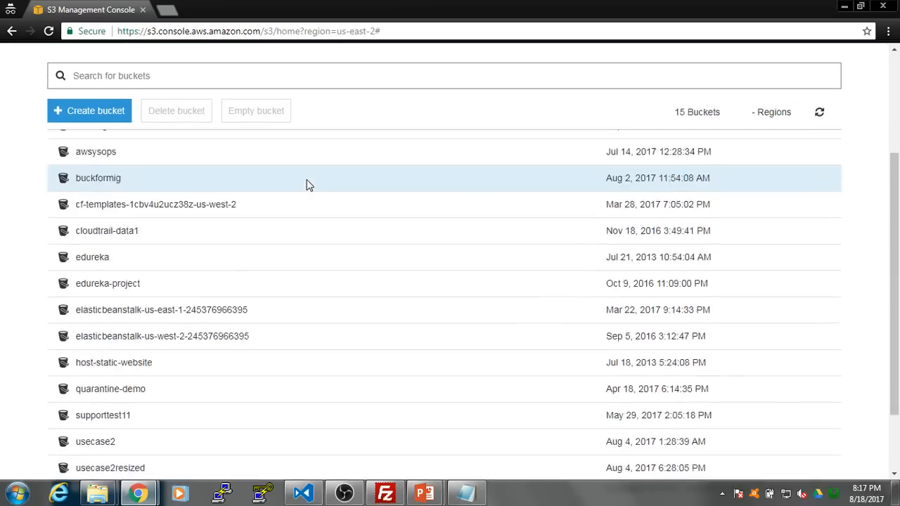
{"action": "left_click", "coordinate": [145, 302]}
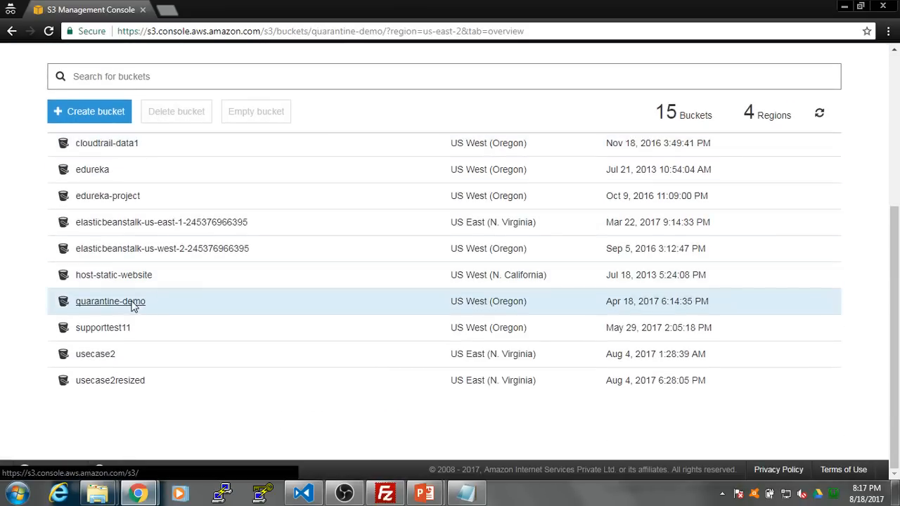
Delete 1503053775.jpg from the bucket via More > Delete.
{"action": "scroll", "coordinate": [251, 269], "scroll_direction": "down", "scroll_amount": 2}
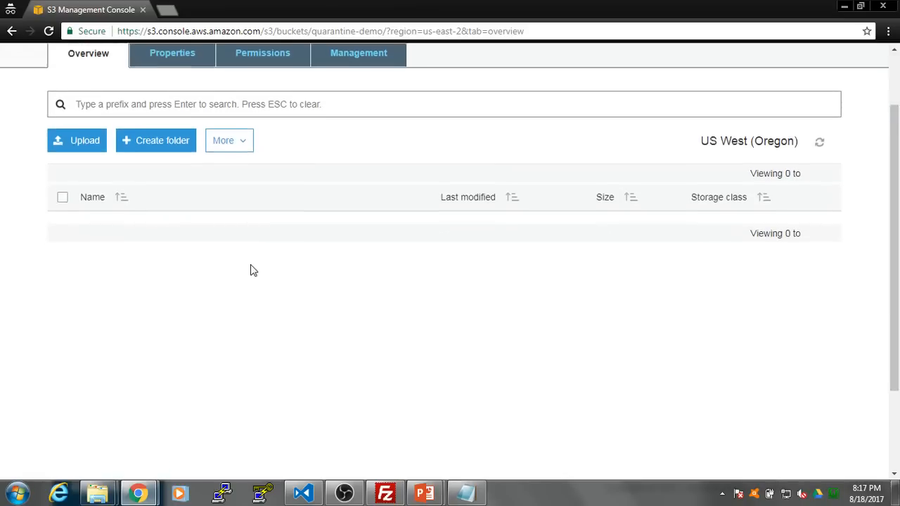
{"action": "scroll", "coordinate": [257, 262], "scroll_direction": "up", "scroll_amount": 2}
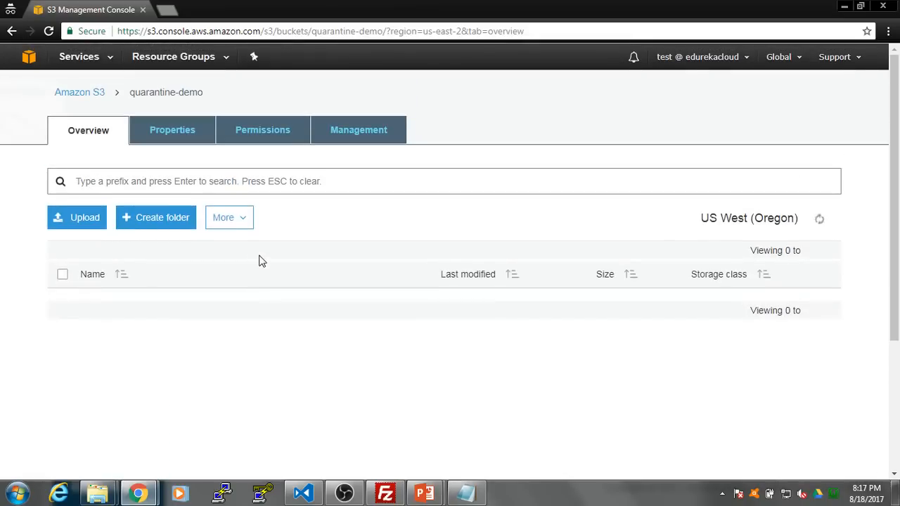
{"action": "left_click", "coordinate": [63, 380]}
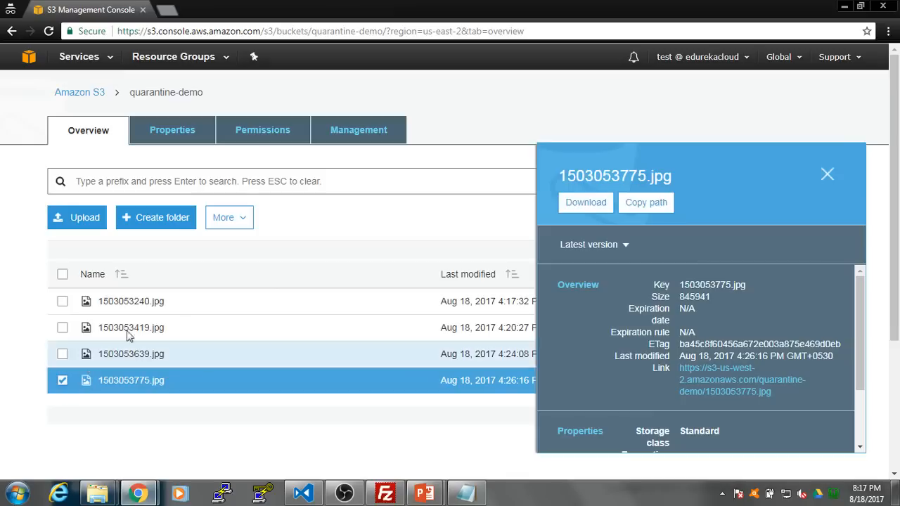
{"action": "left_click", "coordinate": [228, 218]}
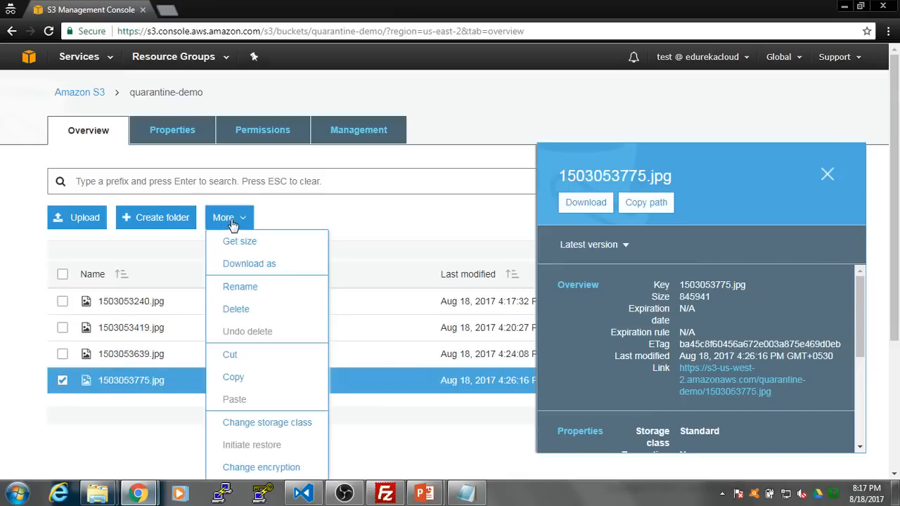
{"action": "left_click", "coordinate": [237, 310]}
{"action": "left_click", "coordinate": [689, 436]}
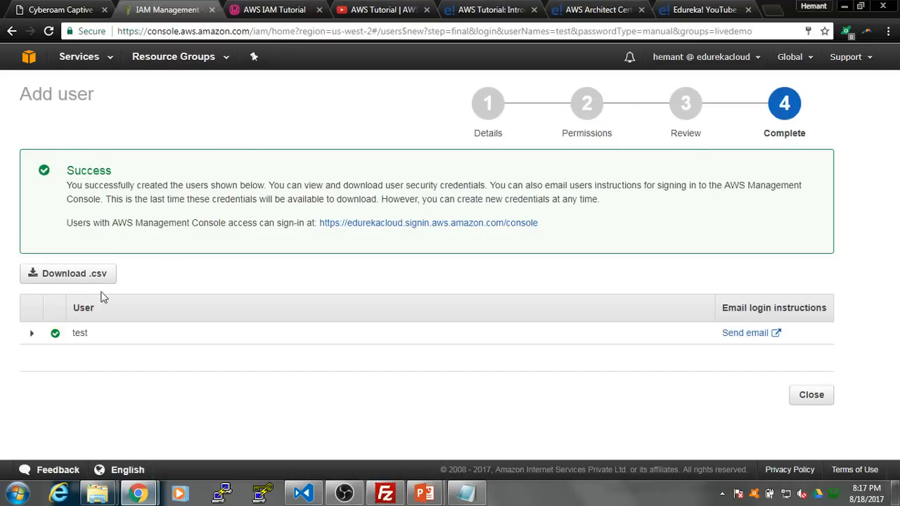
In the admin session, open the livedemo group's details in IAM.
{"action": "left_click", "coordinate": [31, 63]}
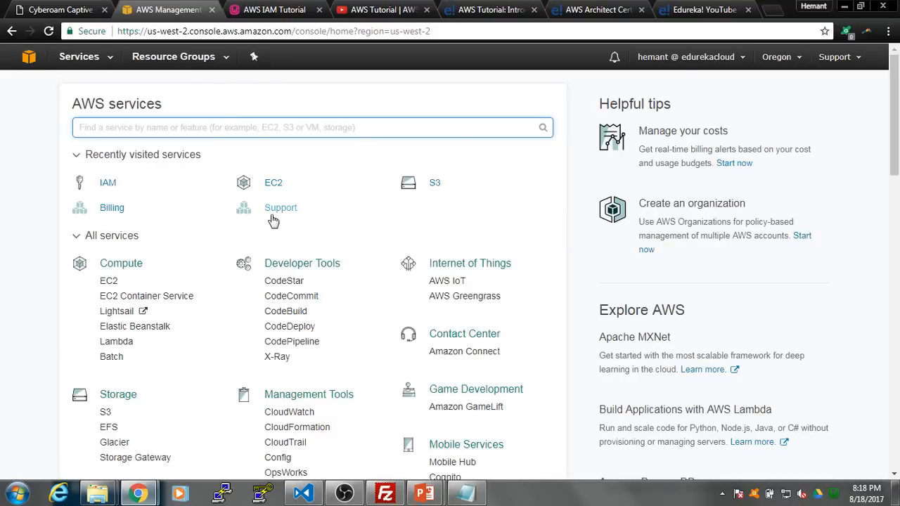
{"action": "scroll", "coordinate": [251, 210], "scroll_direction": "down", "scroll_amount": 3}
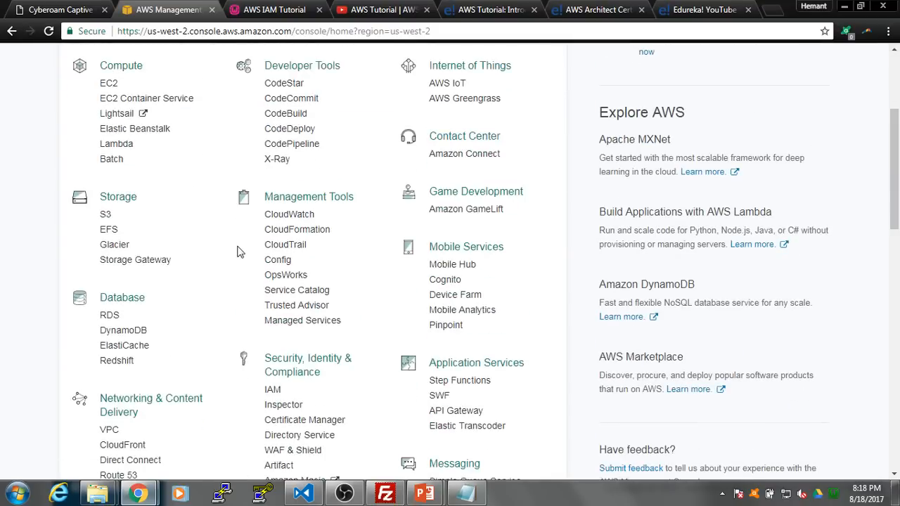
{"action": "left_click", "coordinate": [274, 390]}
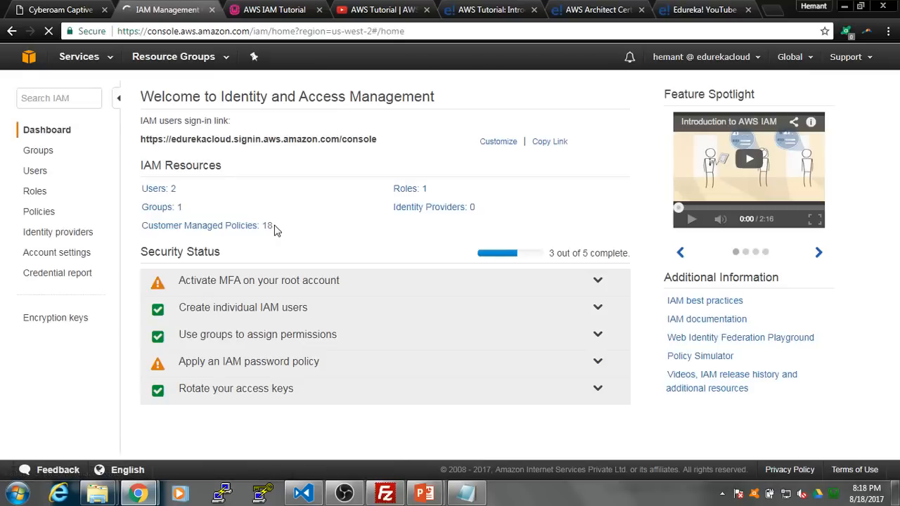
{"action": "left_click", "coordinate": [173, 206]}
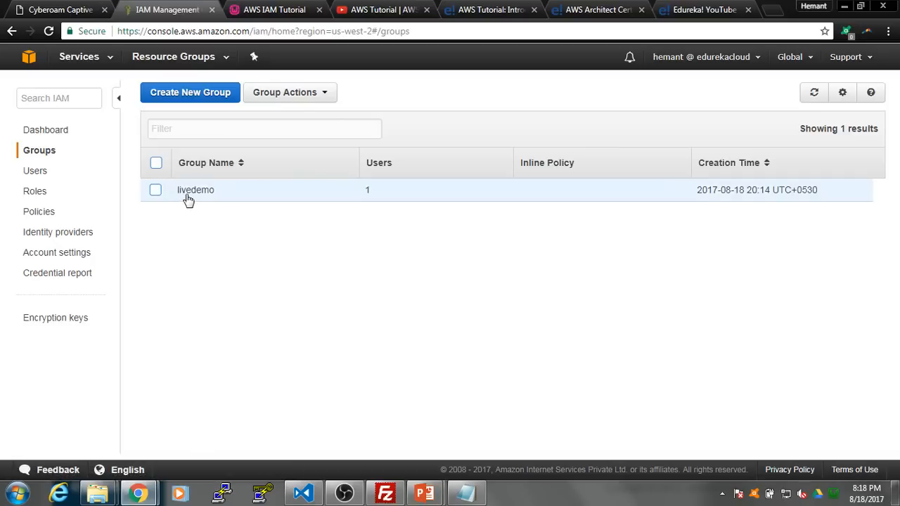
{"action": "left_click", "coordinate": [187, 194]}
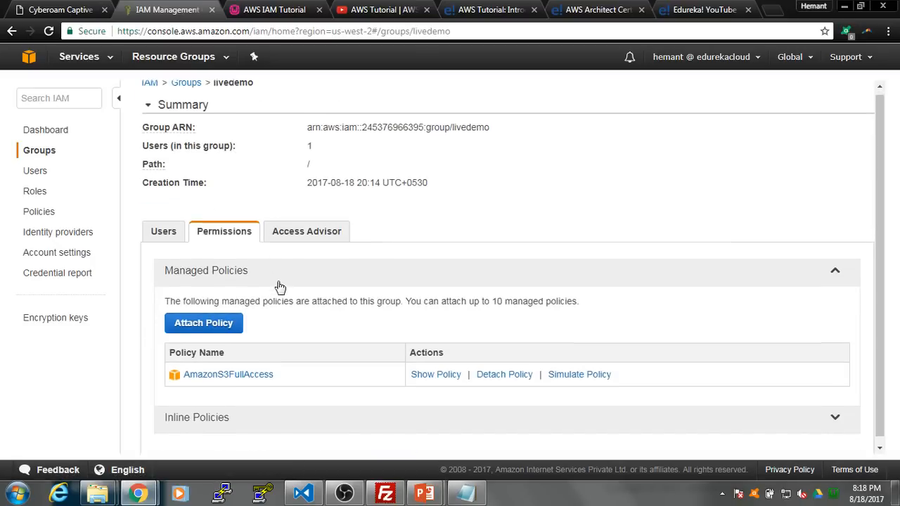
Detach AmazonS3FullAccess from livedemo and confirm the detachment.
{"action": "scroll", "coordinate": [414, 369], "scroll_direction": "down", "scroll_amount": 1}
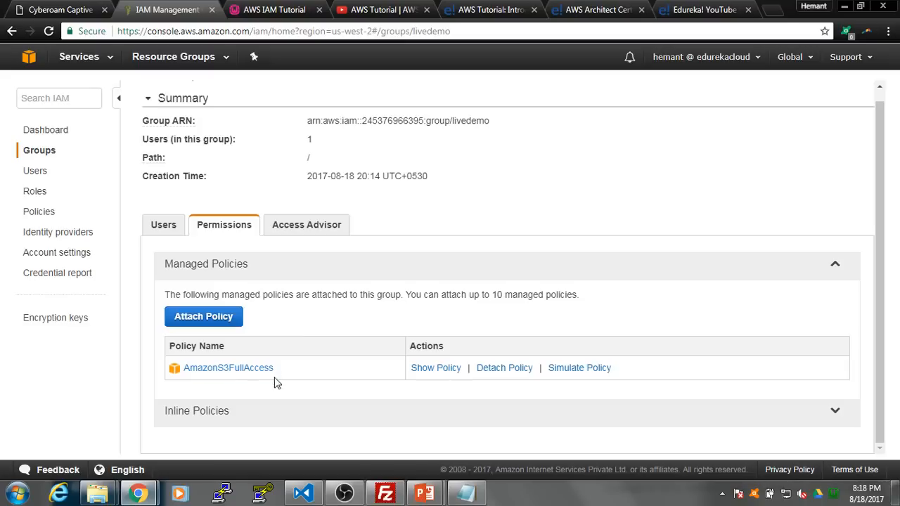
{"action": "left_click", "coordinate": [499, 369]}
{"action": "left_click", "coordinate": [597, 301]}
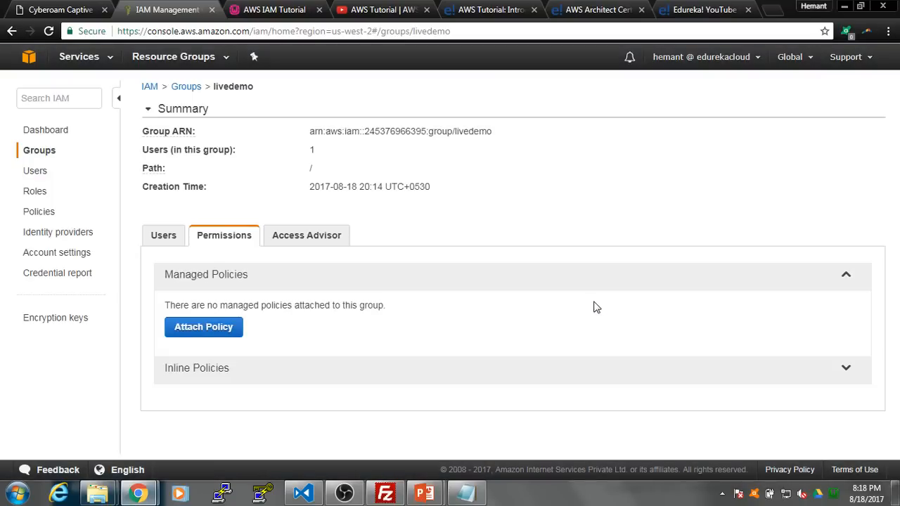
{"action": "key", "text": "alt+Tab"}
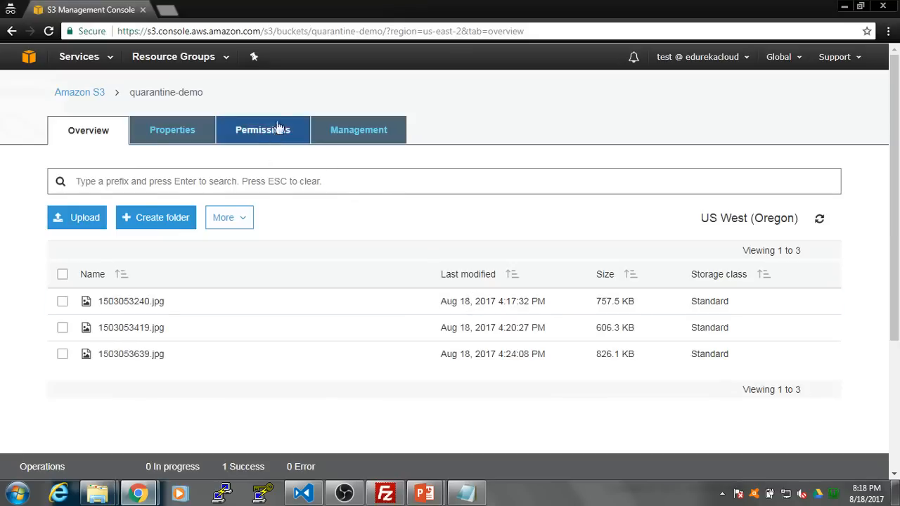
Reopen S3 as test and highlight the resulting Access Denied message.
{"action": "left_click", "coordinate": [34, 62]}
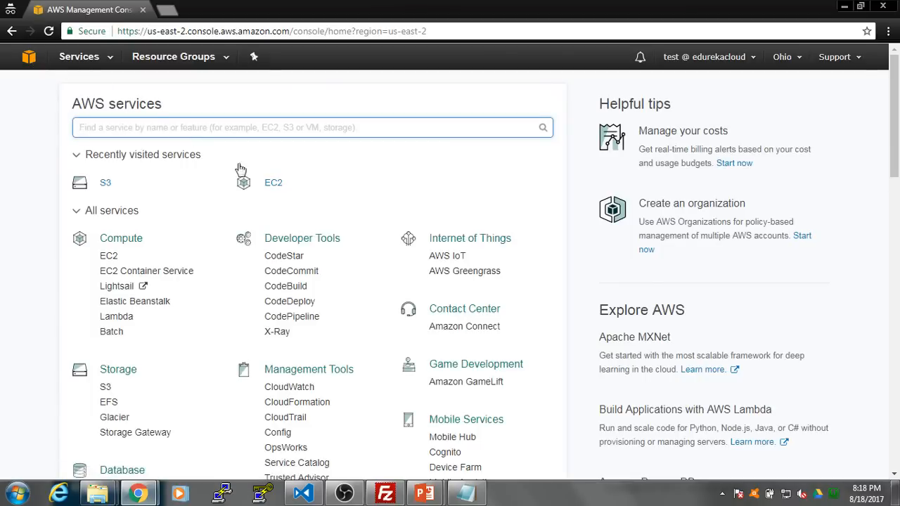
{"action": "scroll", "coordinate": [201, 207], "scroll_direction": "down", "scroll_amount": 2}
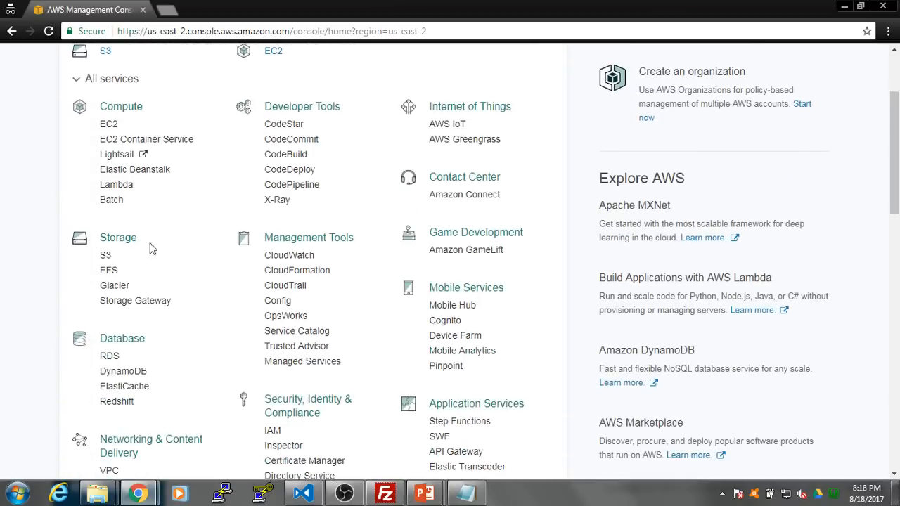
{"action": "left_click", "coordinate": [105, 257]}
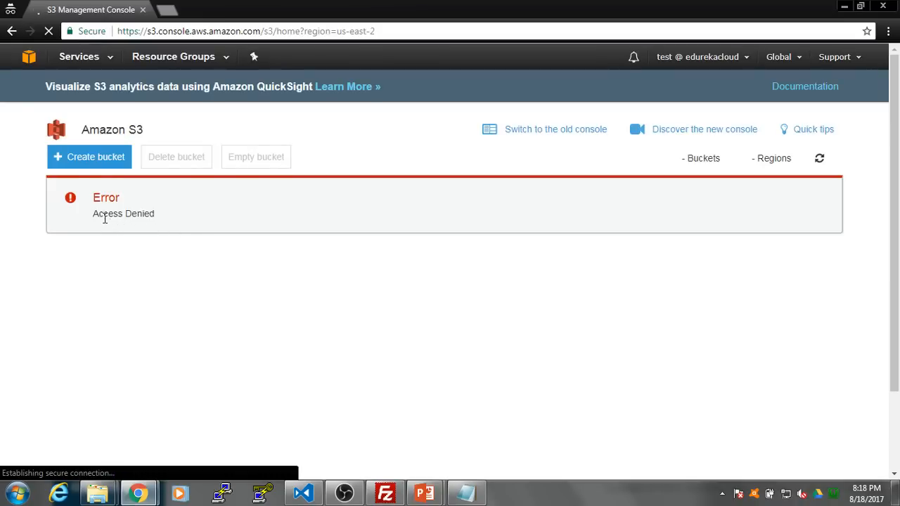
{"action": "left_click_drag", "start_coordinate": [94, 214], "coordinate": [168, 223]}
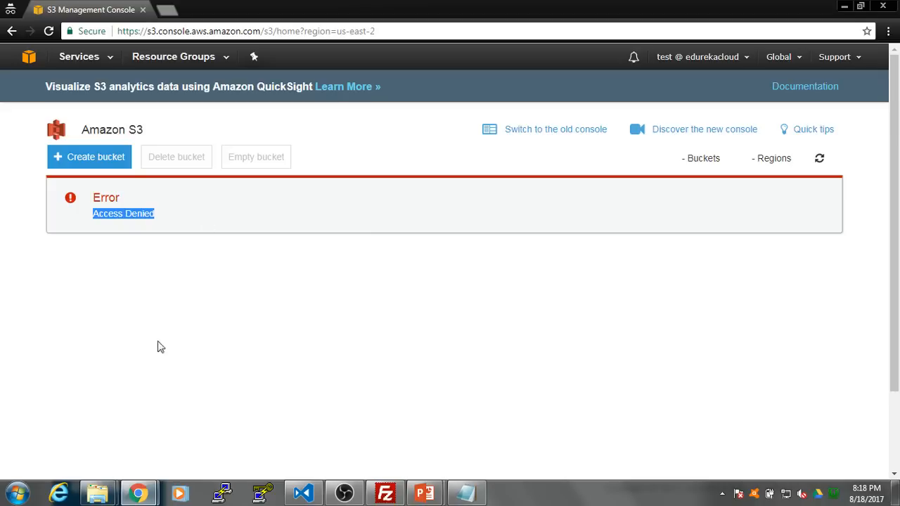
{"action": "key", "text": "alt+Tab"}
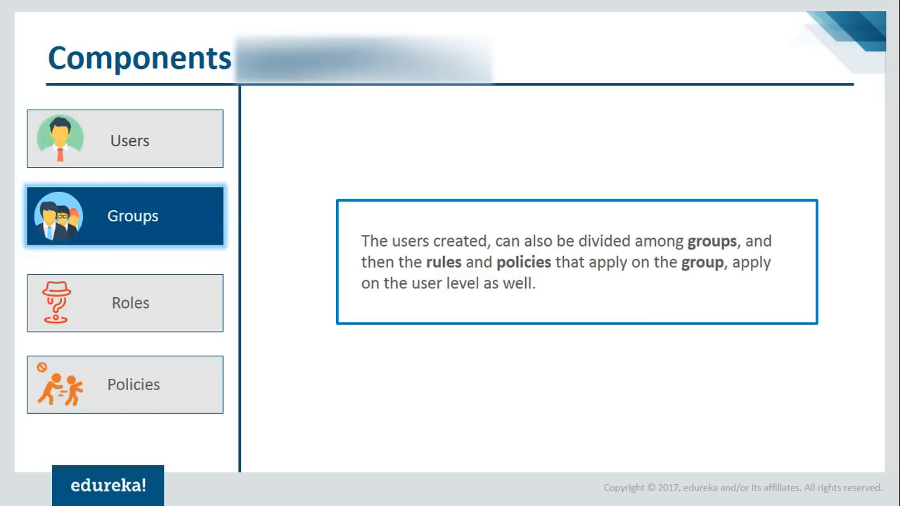
Advance the slideshow to the Roles slide.
{"action": "key", "text": "Right"}
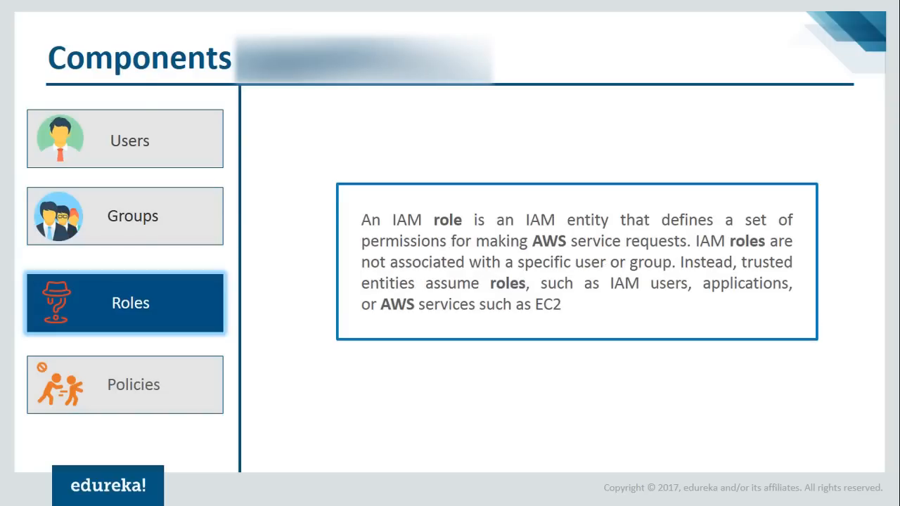
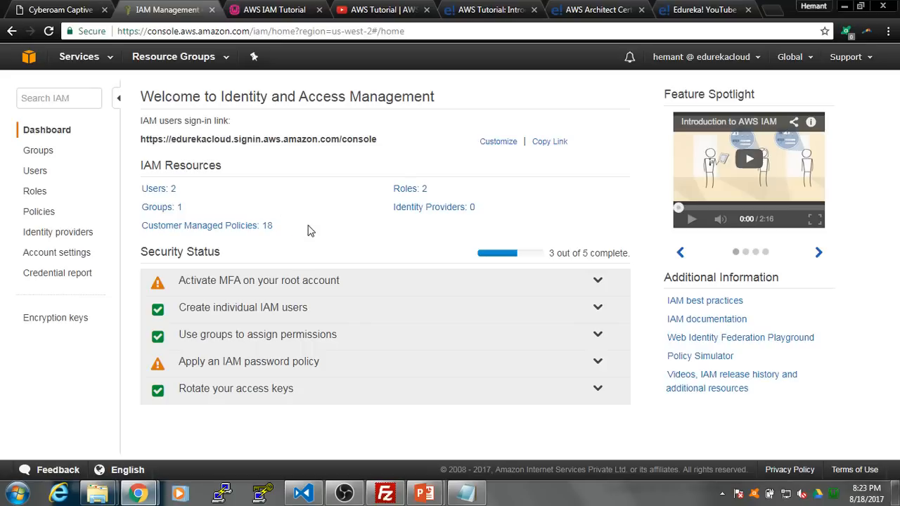
Open user test from the IAM Users list and start adding permissions.
{"action": "left_click", "coordinate": [184, 190]}
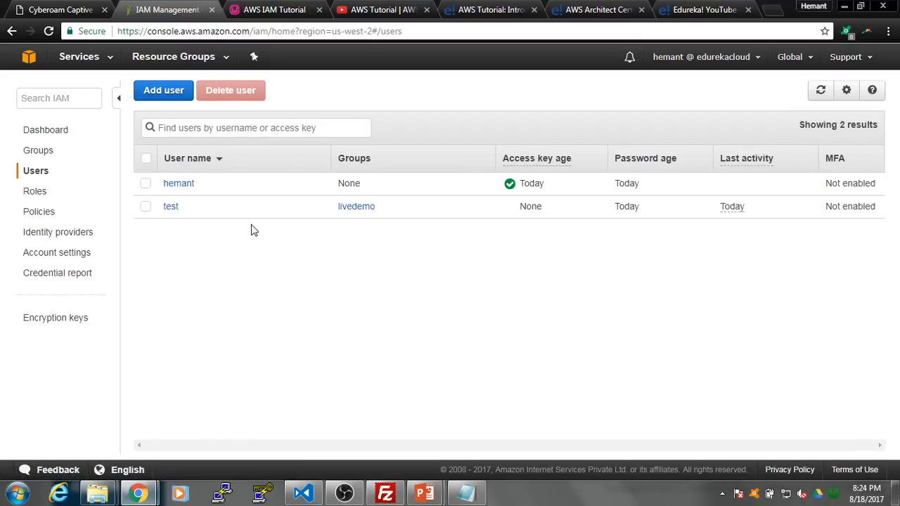
{"action": "left_click", "coordinate": [144, 207]}
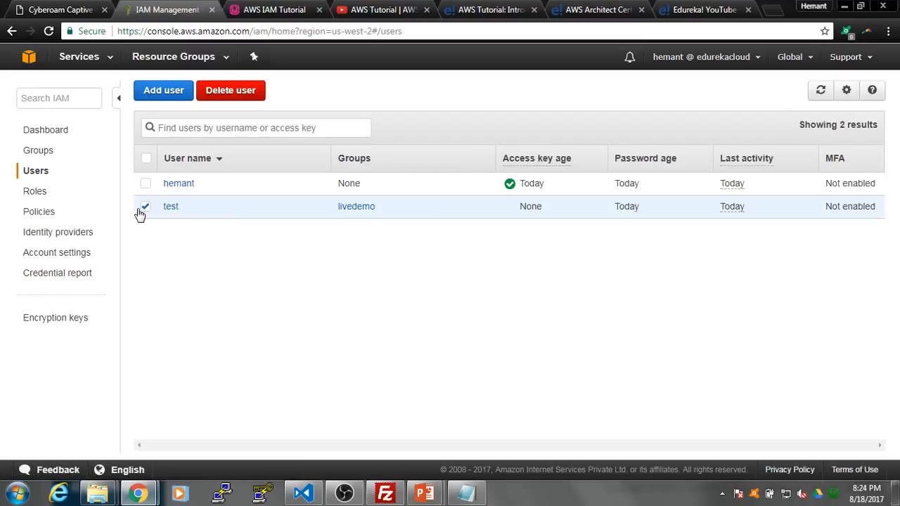
{"action": "left_click", "coordinate": [327, 215]}
{"action": "left_click", "coordinate": [218, 215]}
{"action": "left_click", "coordinate": [176, 209]}
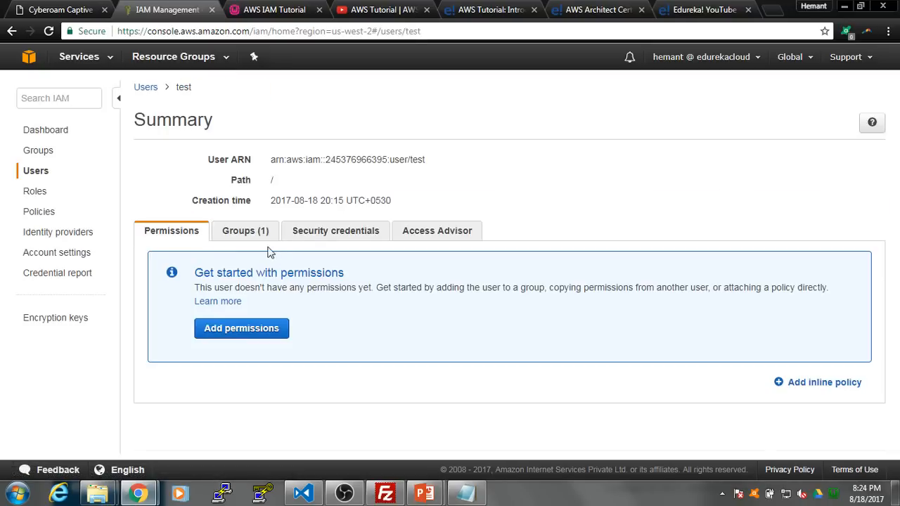
{"action": "left_click", "coordinate": [254, 328]}
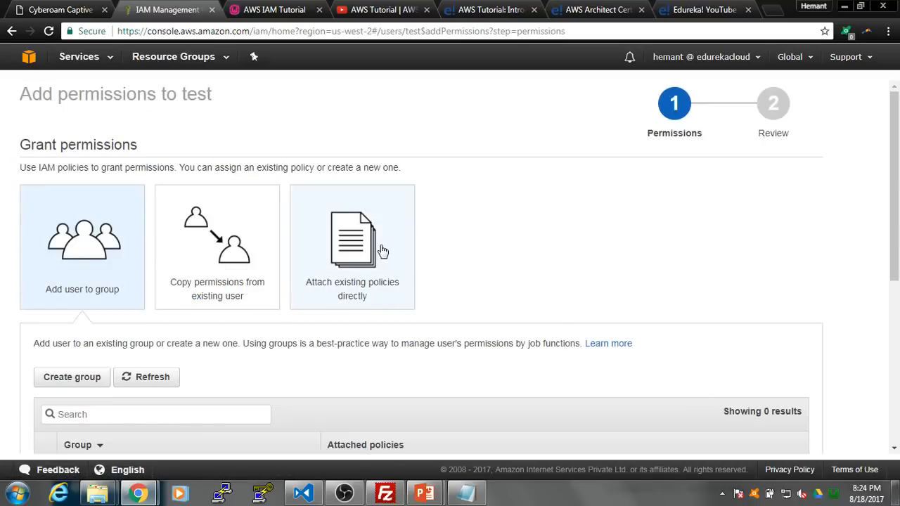
Choose Attach existing policies directly, browse the policy list, then start a new policy.
{"action": "left_click", "coordinate": [382, 251]}
{"action": "scroll", "coordinate": [532, 227], "scroll_direction": "down", "scroll_amount": 3}
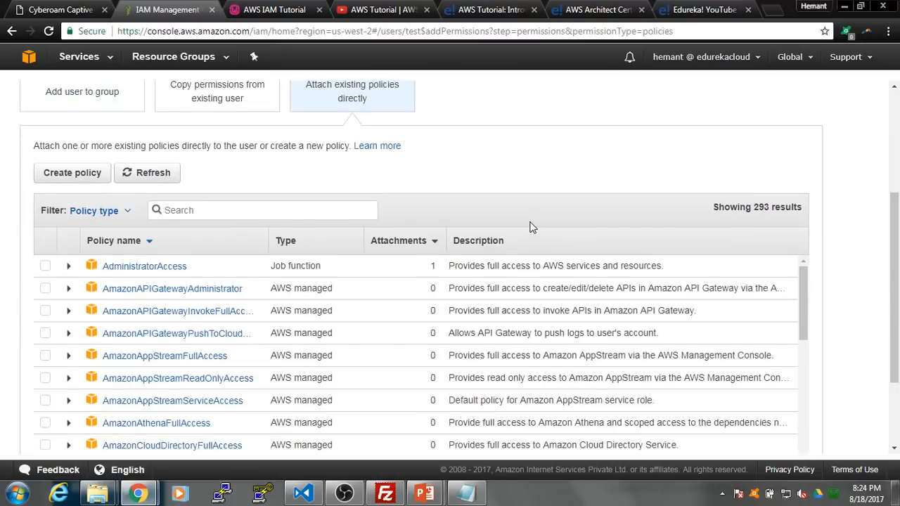
{"action": "scroll", "coordinate": [532, 223], "scroll_direction": "down", "scroll_amount": 2}
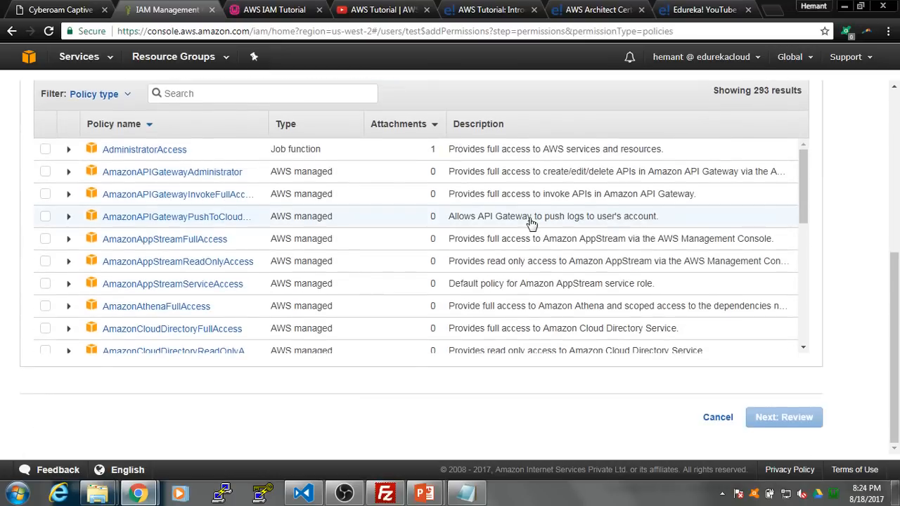
{"action": "scroll", "coordinate": [532, 223], "scroll_direction": "up", "scroll_amount": 4}
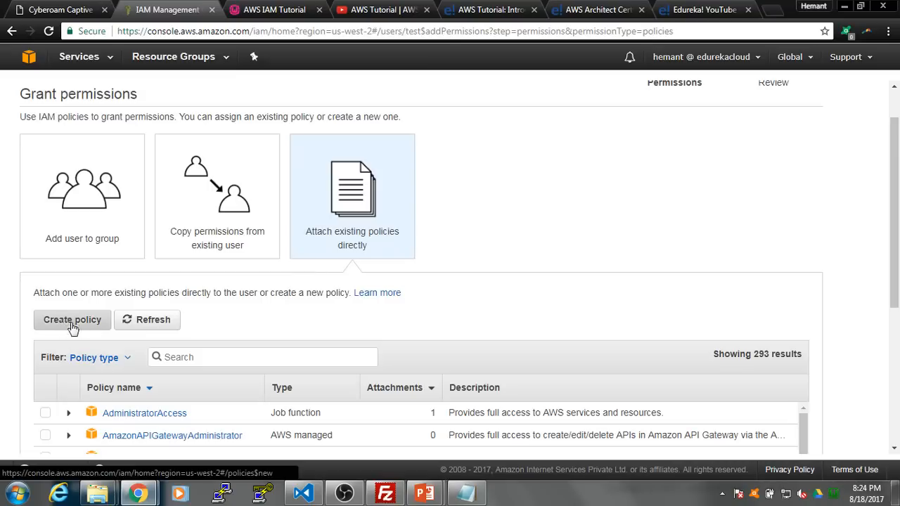
{"action": "scroll", "coordinate": [239, 320], "scroll_direction": "down", "scroll_amount": 5}
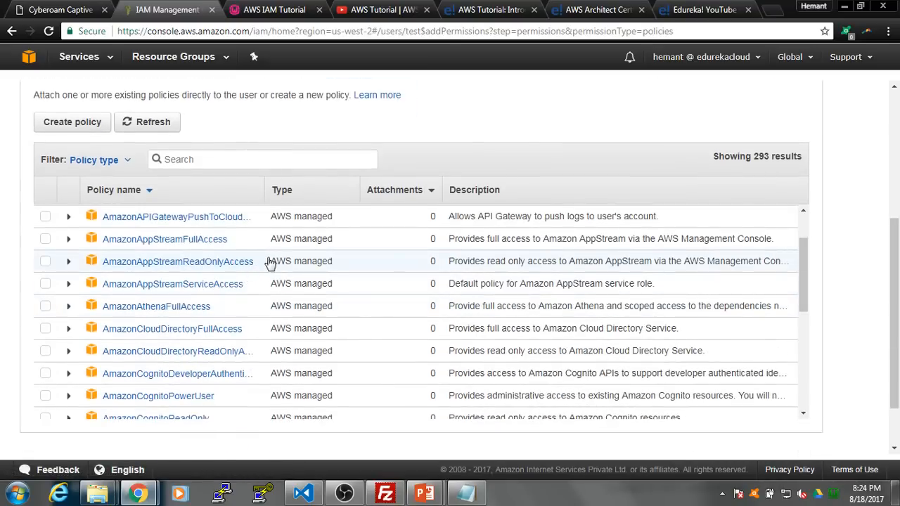
{"action": "scroll", "coordinate": [299, 270], "scroll_direction": "down", "scroll_amount": 6}
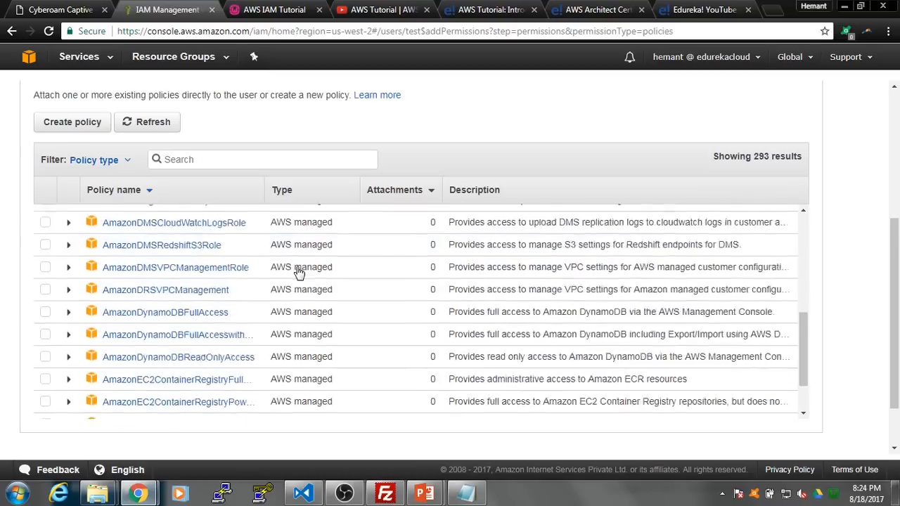
{"action": "scroll", "coordinate": [298, 275], "scroll_direction": "up", "scroll_amount": 7}
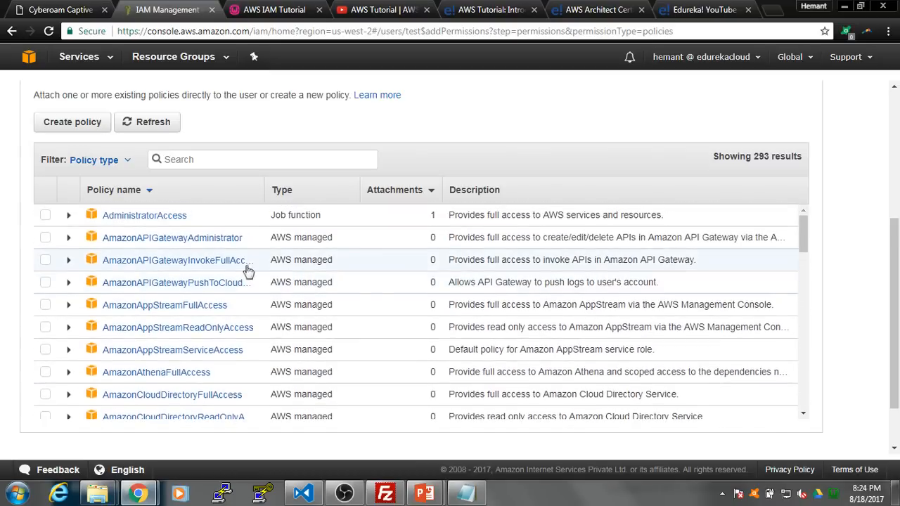
{"action": "scroll", "coordinate": [85, 181], "scroll_direction": "up", "scroll_amount": 2}
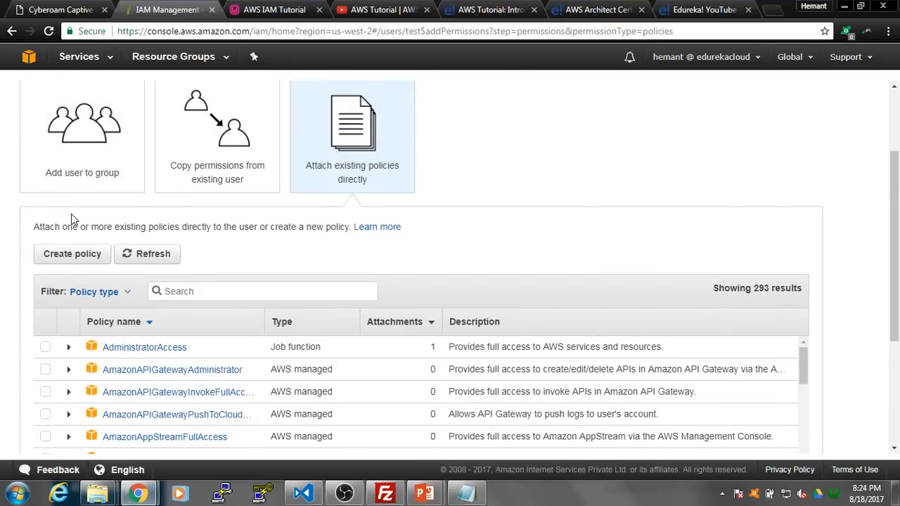
{"action": "left_click", "coordinate": [79, 256]}
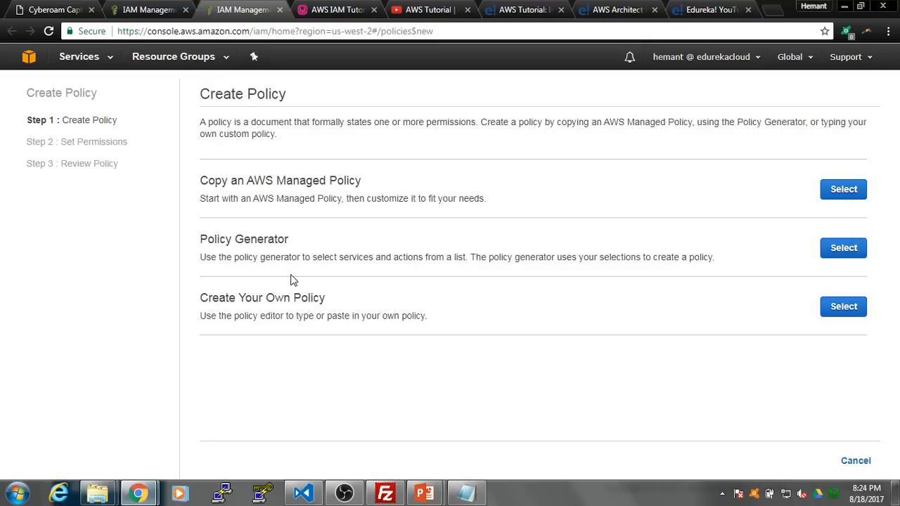
Build the policy with the Policy Generator, selecting Amazon EC2 as the service.
{"action": "left_click_drag", "start_coordinate": [204, 235], "coordinate": [296, 239]}
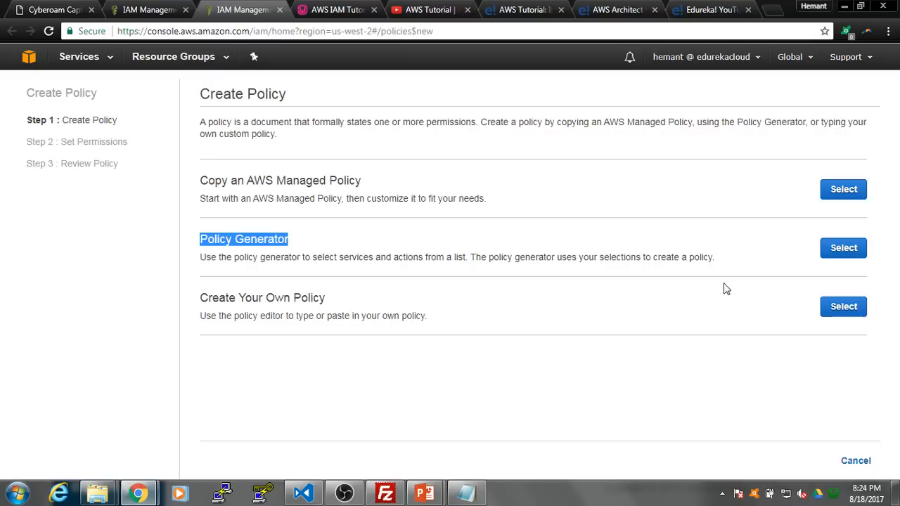
{"action": "left_click", "coordinate": [835, 254]}
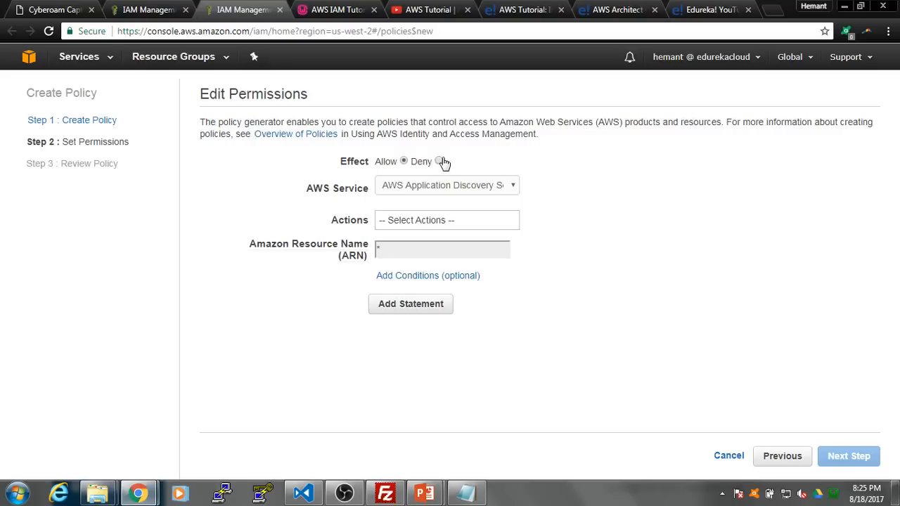
{"action": "left_click", "coordinate": [501, 188]}
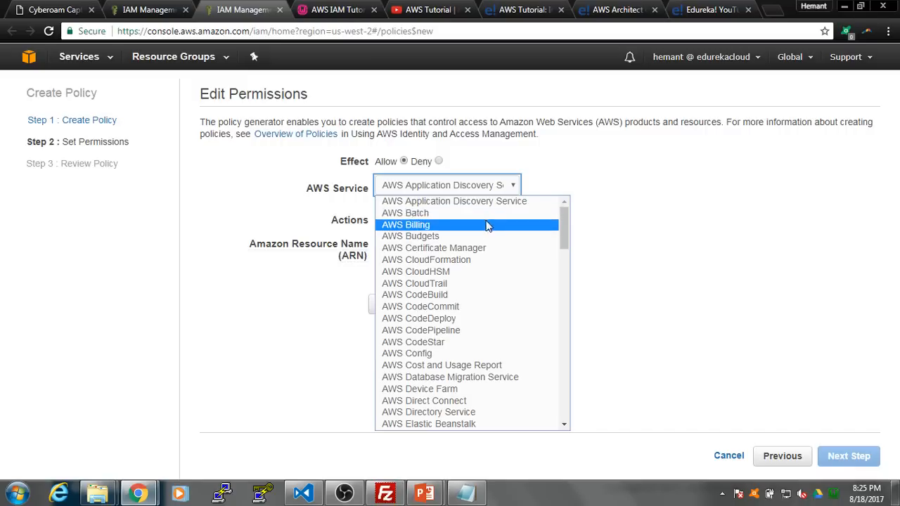
{"action": "scroll", "coordinate": [499, 233], "scroll_direction": "down", "scroll_amount": 4}
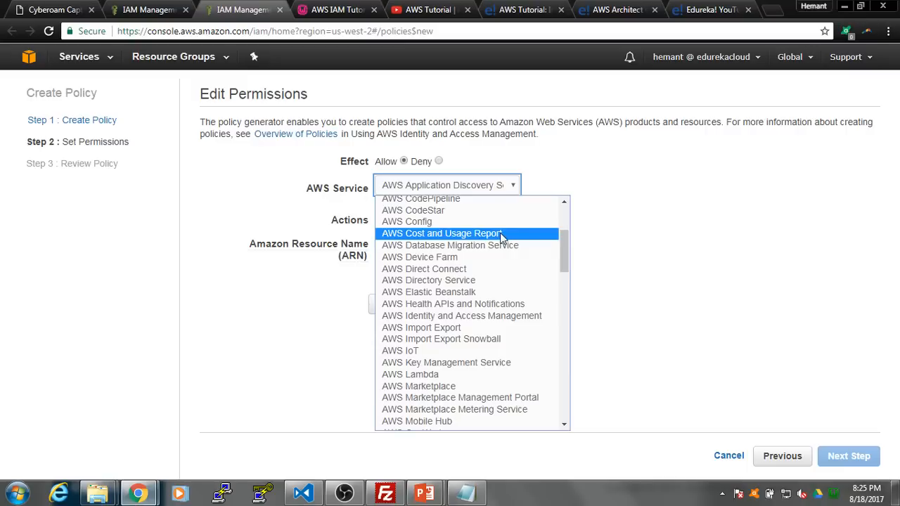
{"action": "scroll", "coordinate": [500, 232], "scroll_direction": "down", "scroll_amount": 4}
{"action": "scroll", "coordinate": [493, 285], "scroll_direction": "up", "scroll_amount": 4}
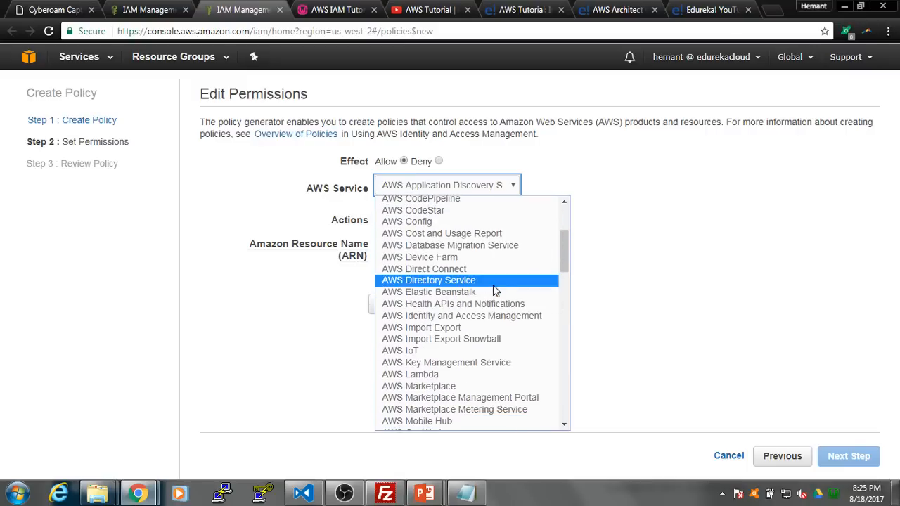
{"action": "scroll", "coordinate": [493, 289], "scroll_direction": "up", "scroll_amount": 3}
{"action": "scroll", "coordinate": [493, 288], "scroll_direction": "down", "scroll_amount": 15}
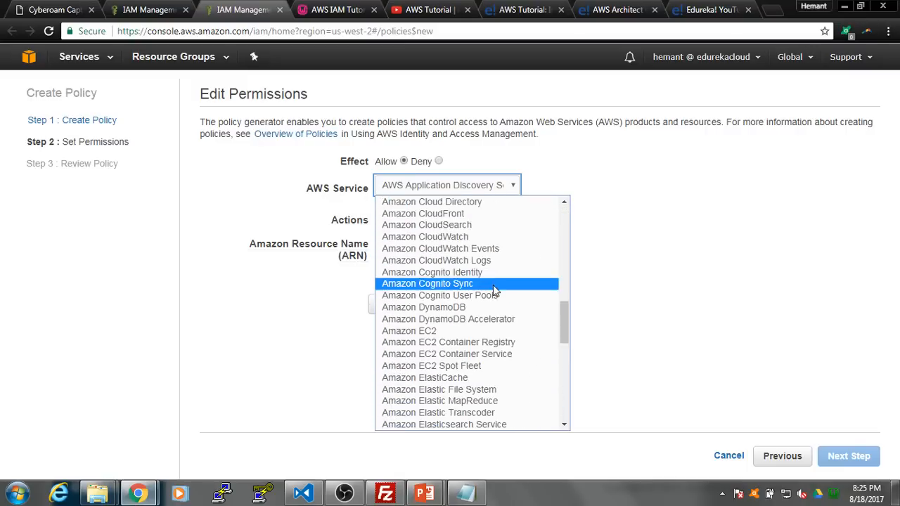
{"action": "scroll", "coordinate": [492, 285], "scroll_direction": "up", "scroll_amount": 4}
{"action": "scroll", "coordinate": [493, 285], "scroll_direction": "down", "scroll_amount": 4}
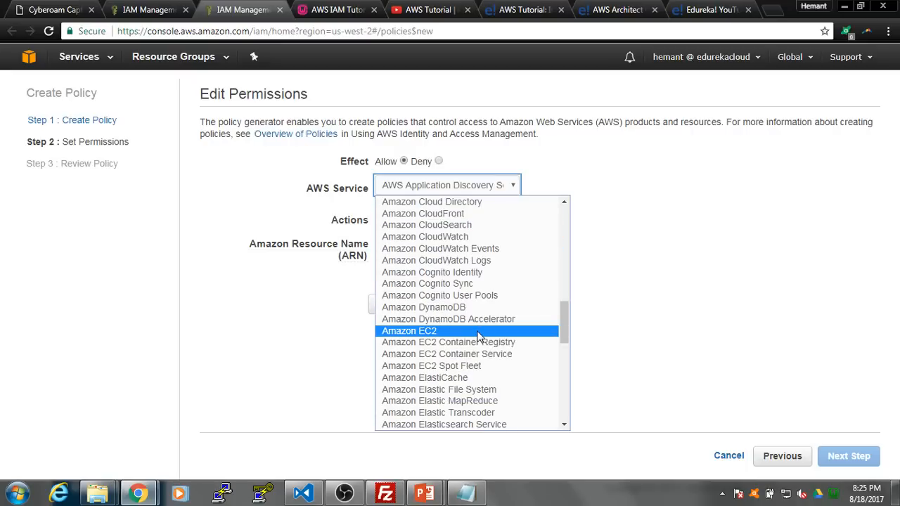
{"action": "left_click", "coordinate": [478, 332]}
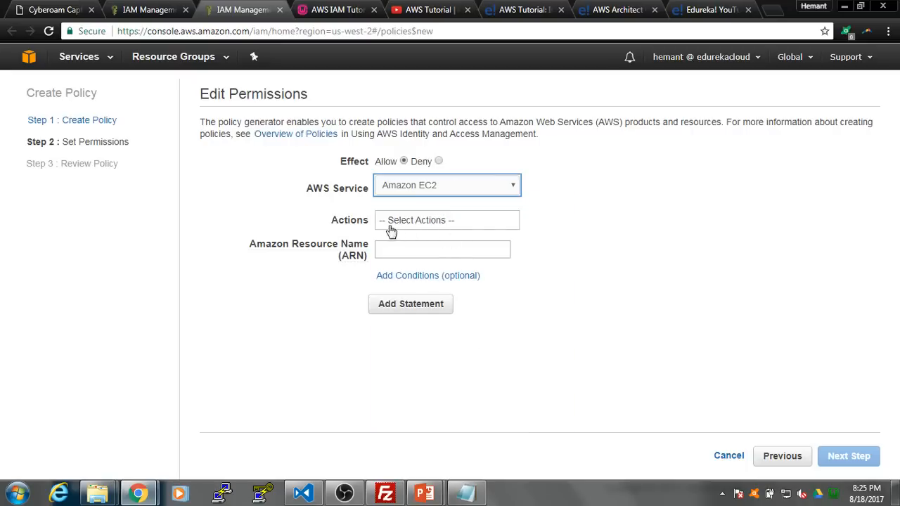
Add an Allow statement for all EC2 actions on all resources and proceed to review.
{"action": "left_click", "coordinate": [474, 225]}
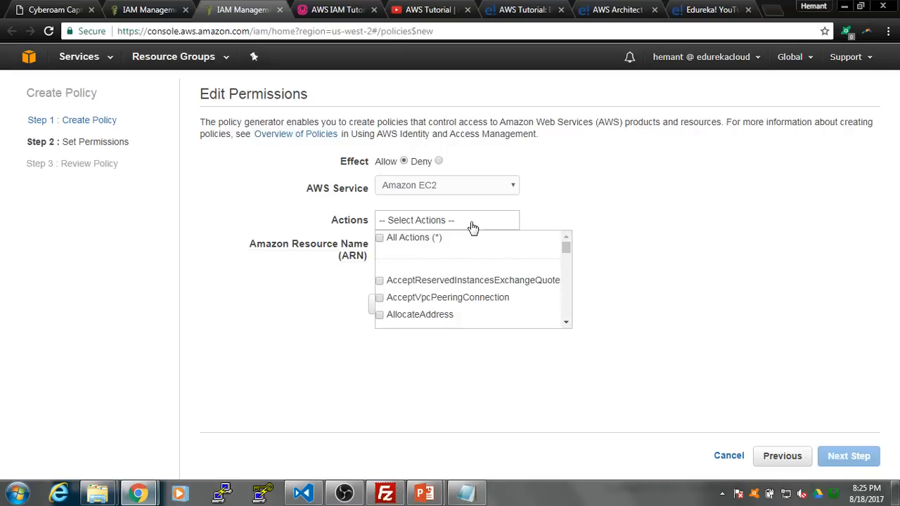
{"action": "left_click", "coordinate": [380, 239]}
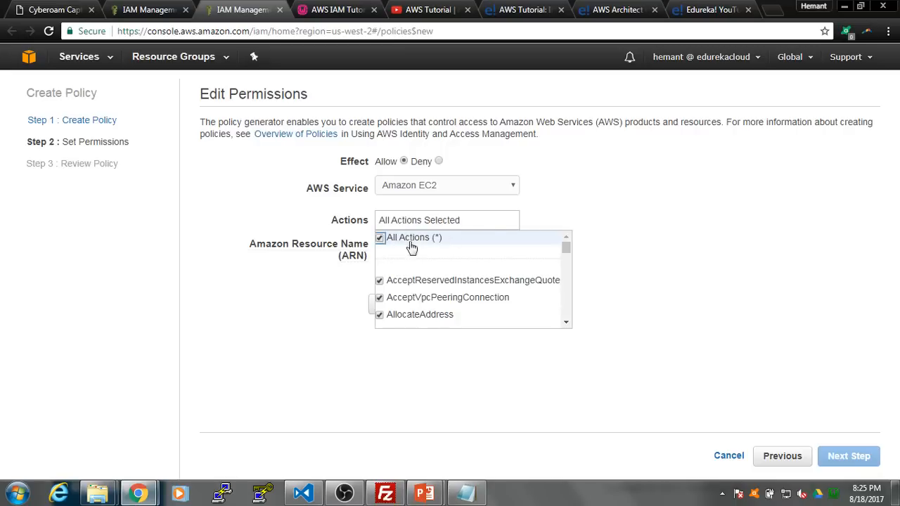
{"action": "left_click", "coordinate": [638, 245]}
{"action": "left_click", "coordinate": [454, 252]}
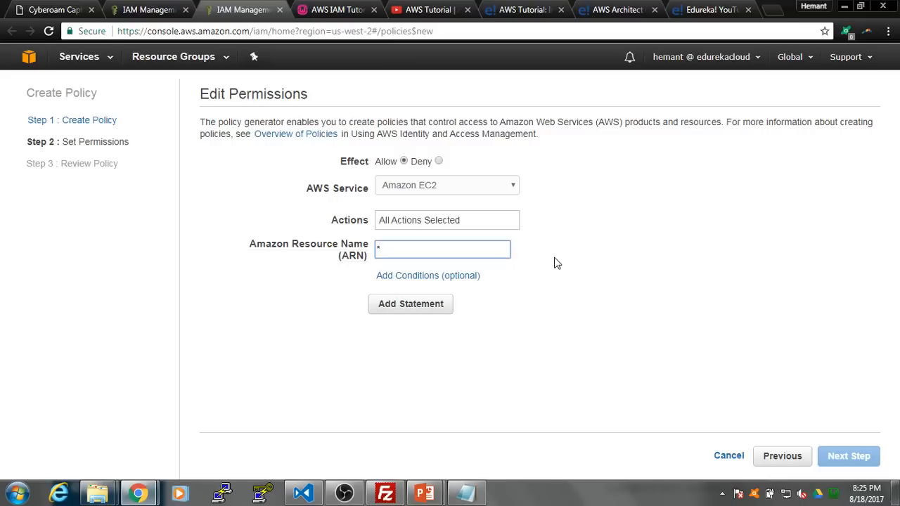
{"action": "left_click", "coordinate": [415, 305]}
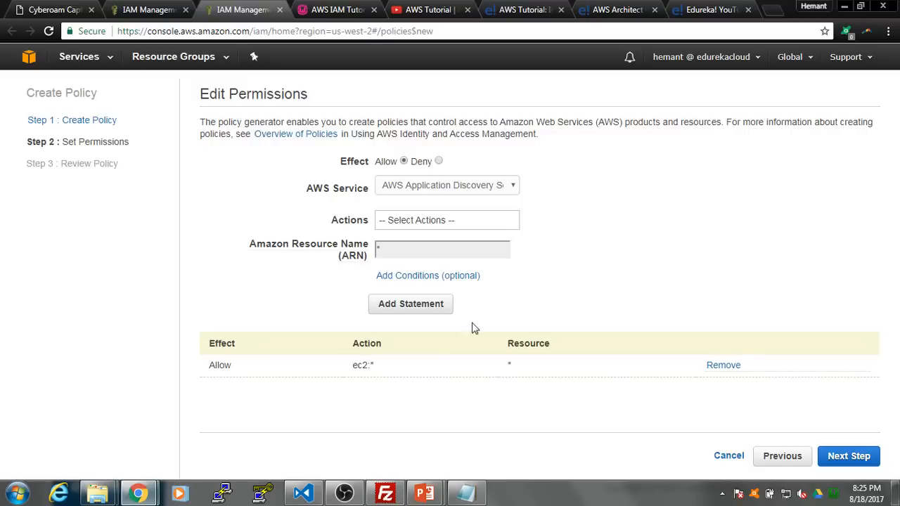
{"action": "left_click", "coordinate": [847, 454]}
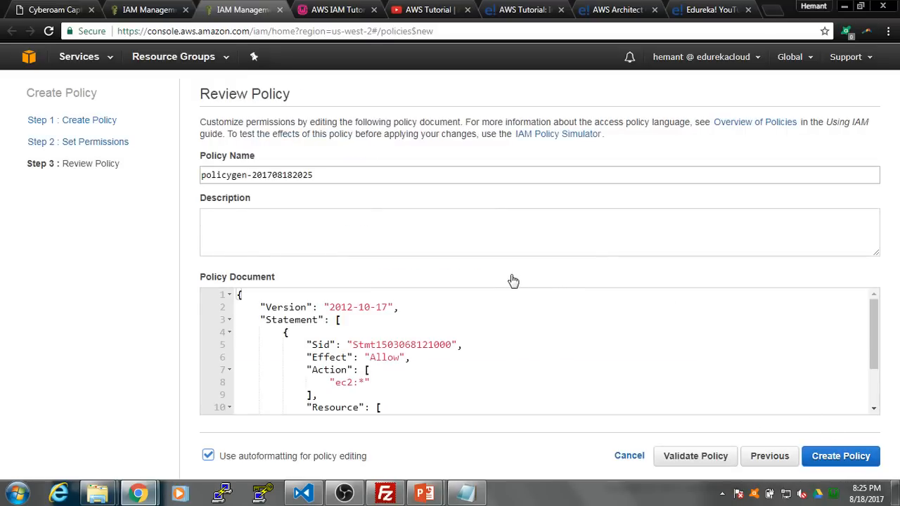
{"action": "scroll", "coordinate": [493, 322], "scroll_direction": "down", "scroll_amount": 1}
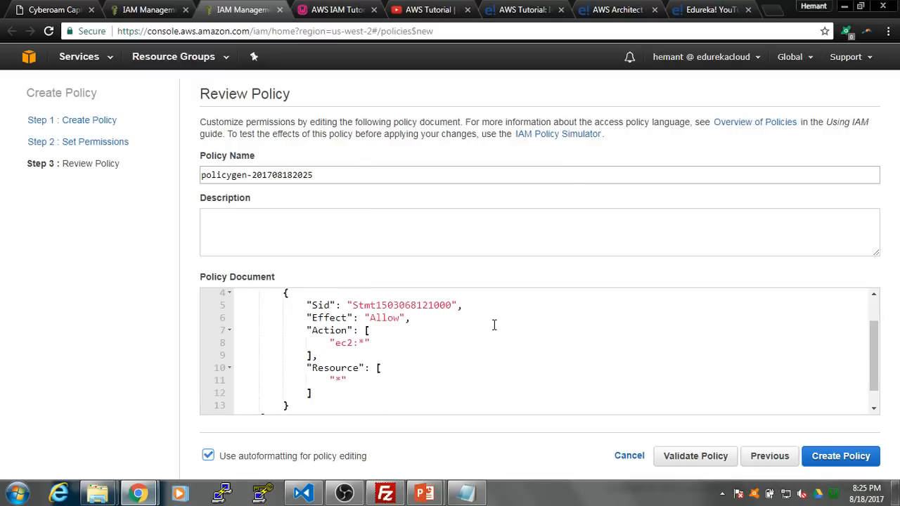
{"action": "scroll", "coordinate": [426, 352], "scroll_direction": "up", "scroll_amount": 1}
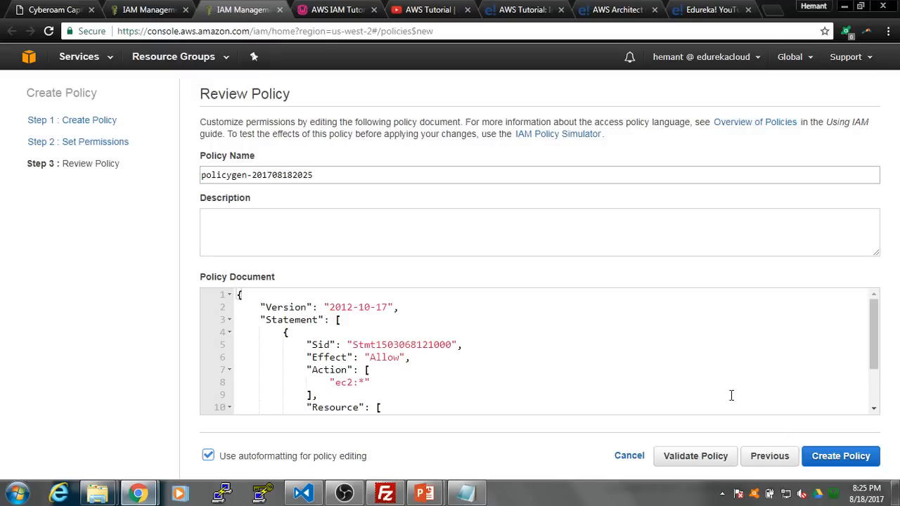
{"action": "left_click", "coordinate": [840, 457]}
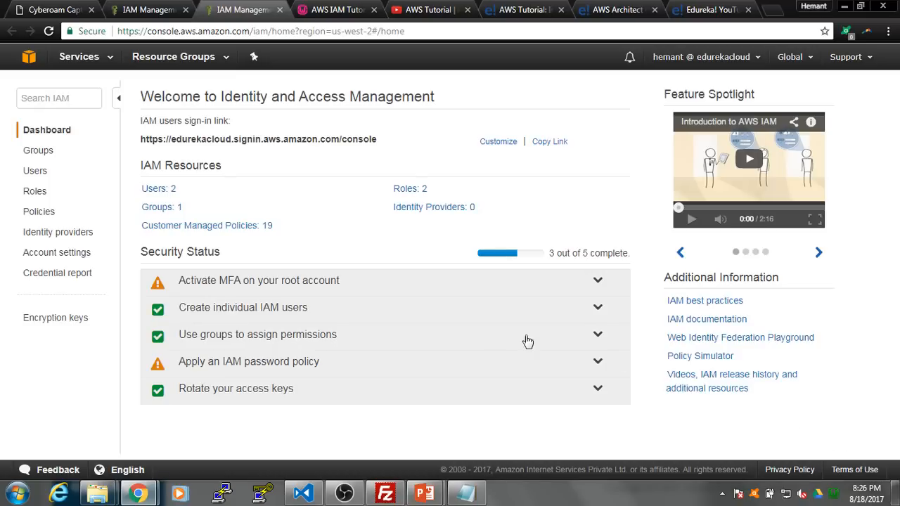
Browse the customer managed policies, then open user test's summary from Dashboard > Users.
{"action": "left_click", "coordinate": [259, 226]}
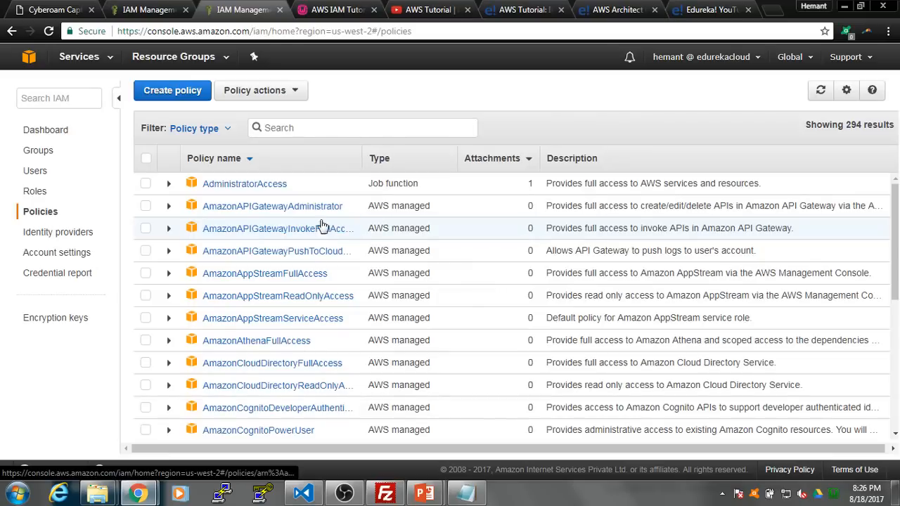
{"action": "scroll", "coordinate": [320, 201], "scroll_direction": "down", "scroll_amount": 5}
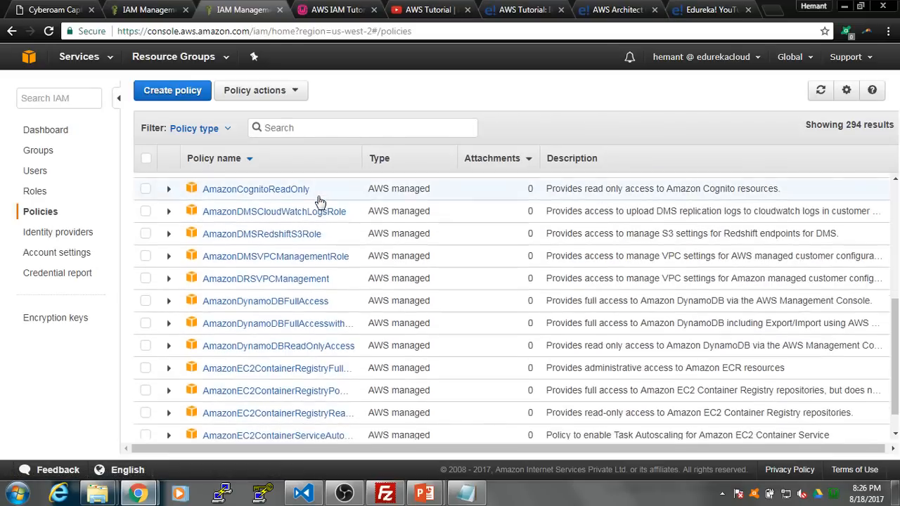
{"action": "scroll", "coordinate": [320, 202], "scroll_direction": "down", "scroll_amount": 3}
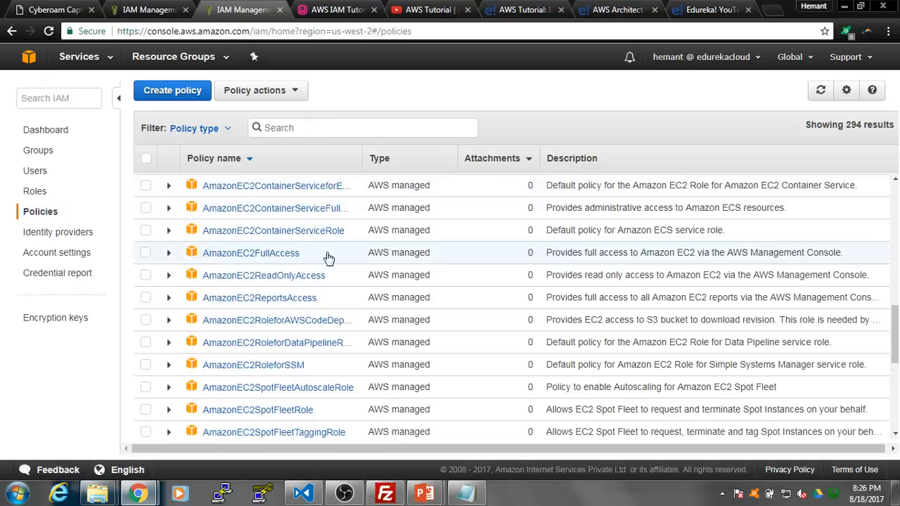
{"action": "scroll", "coordinate": [312, 253], "scroll_direction": "up", "scroll_amount": 1}
{"action": "scroll", "coordinate": [310, 252], "scroll_direction": "up", "scroll_amount": 8}
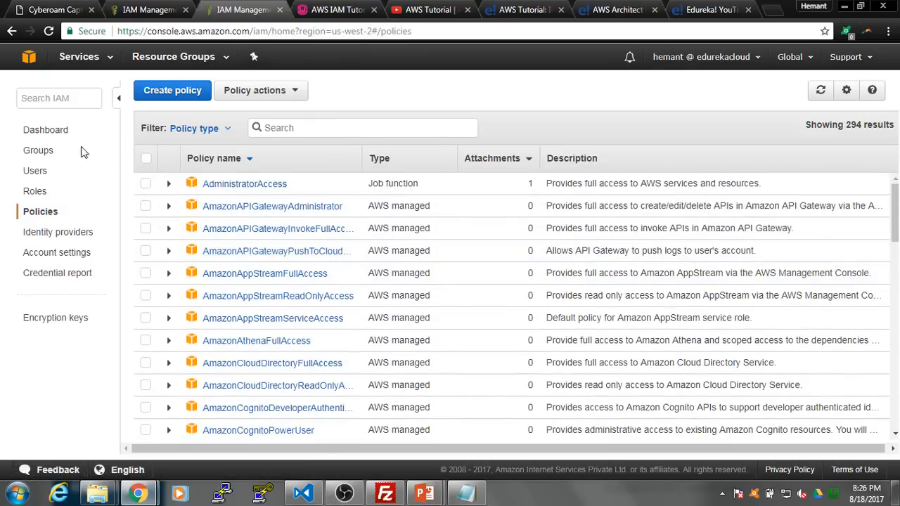
{"action": "left_click", "coordinate": [62, 134]}
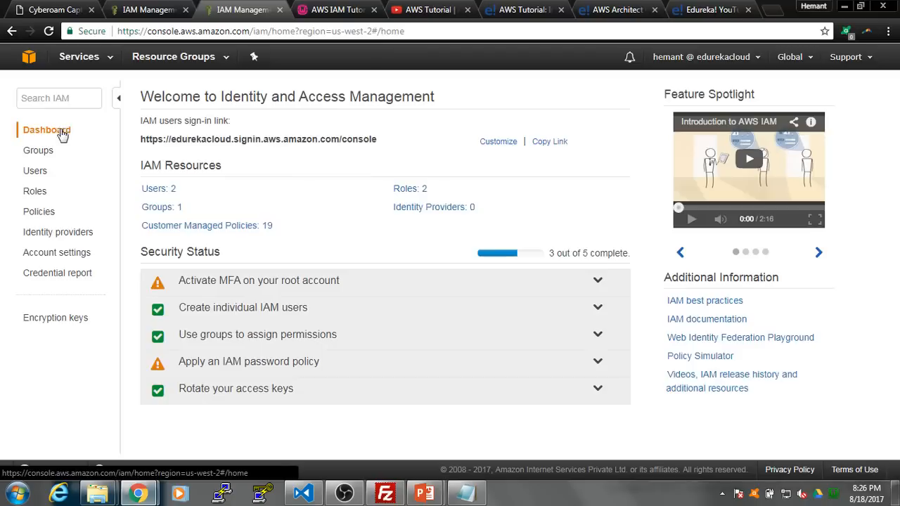
{"action": "left_click", "coordinate": [156, 190]}
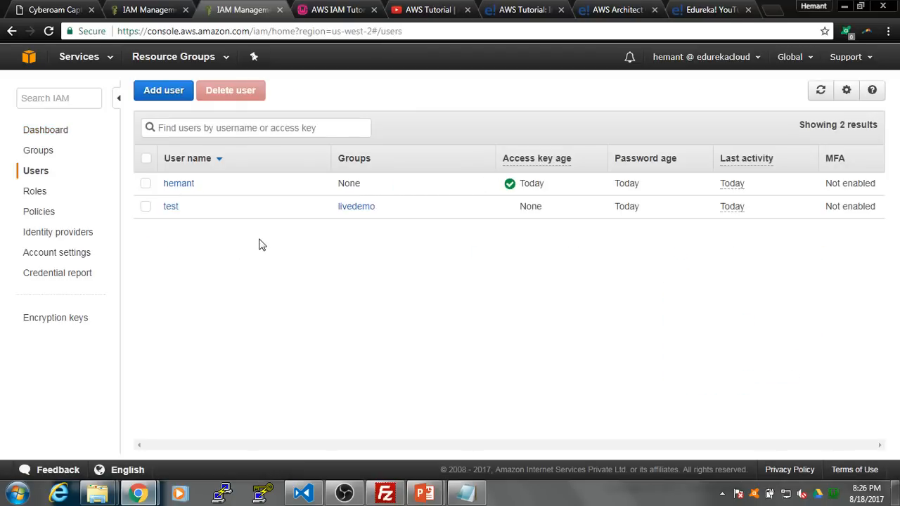
{"action": "left_click", "coordinate": [171, 214]}
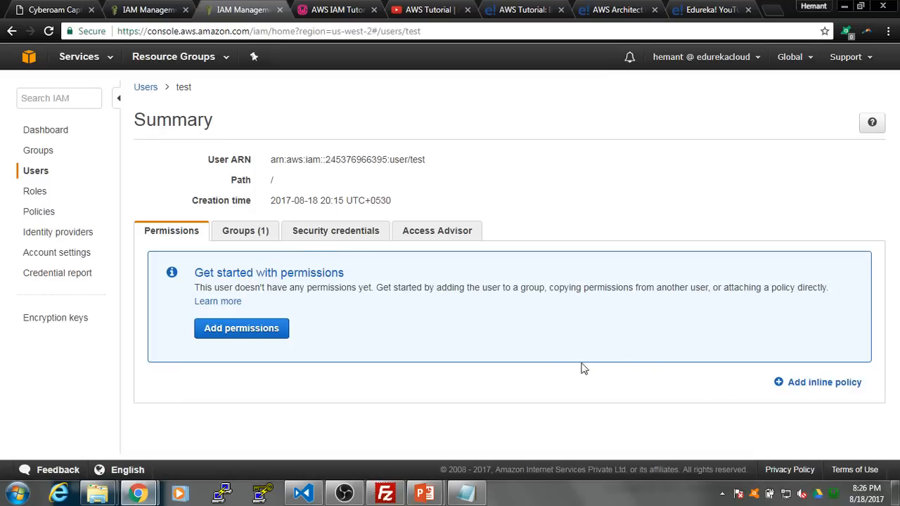
Start an inline policy for test in the Policy Generator with Amazon EC2 as the service.
{"action": "left_click", "coordinate": [803, 388]}
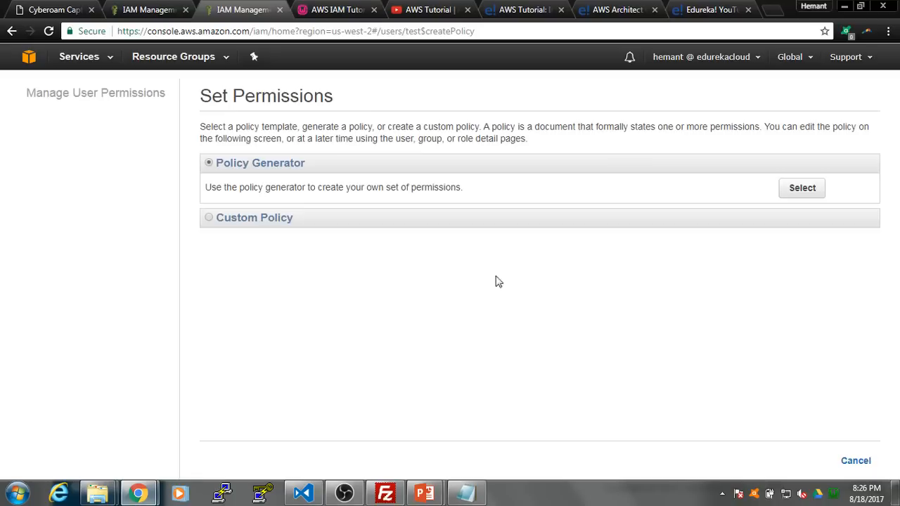
{"action": "left_click", "coordinate": [801, 191]}
{"action": "left_click", "coordinate": [464, 187]}
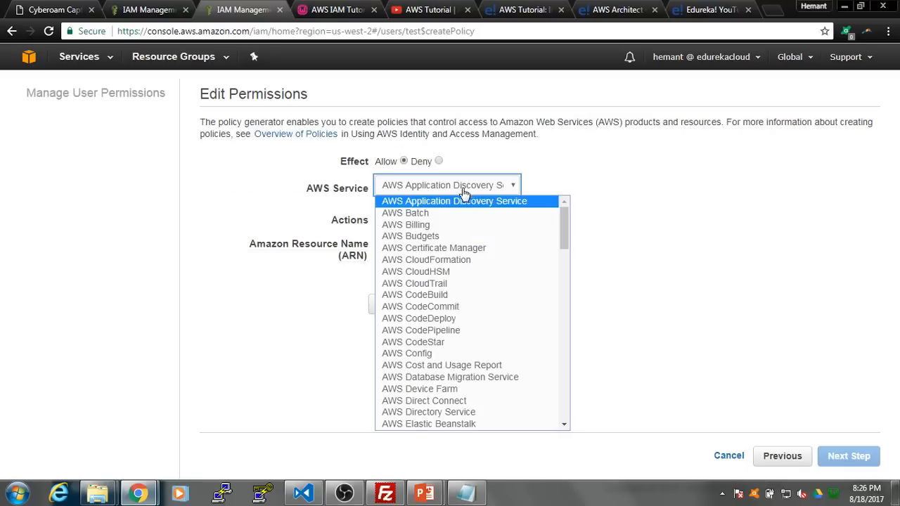
{"action": "scroll", "coordinate": [478, 257], "scroll_direction": "down", "scroll_amount": 6}
{"action": "scroll", "coordinate": [478, 316], "scroll_direction": "down", "scroll_amount": 3}
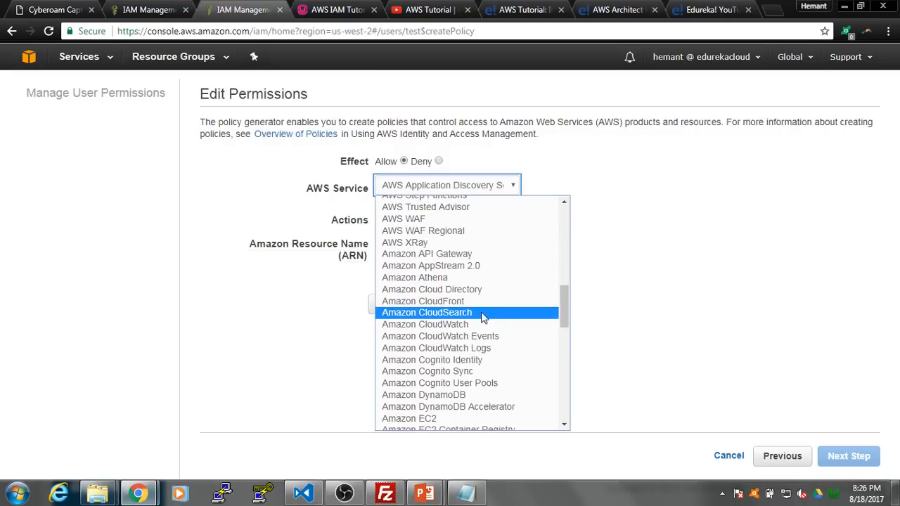
{"action": "scroll", "coordinate": [482, 317], "scroll_direction": "down", "scroll_amount": 4}
{"action": "scroll", "coordinate": [468, 274], "scroll_direction": "up", "scroll_amount": 2}
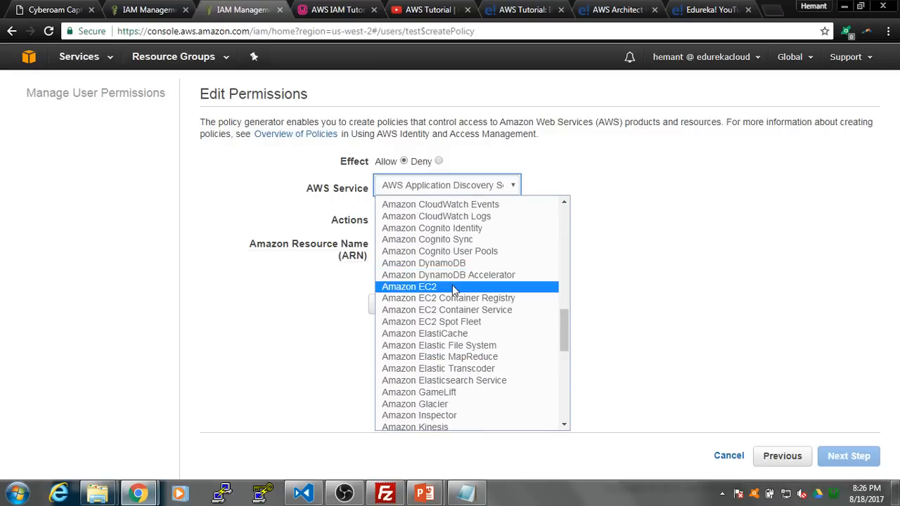
{"action": "left_click", "coordinate": [453, 288]}
Allow all EC2 actions on ARN *, add the statement, review and apply the policy.
{"action": "left_click", "coordinate": [478, 223]}
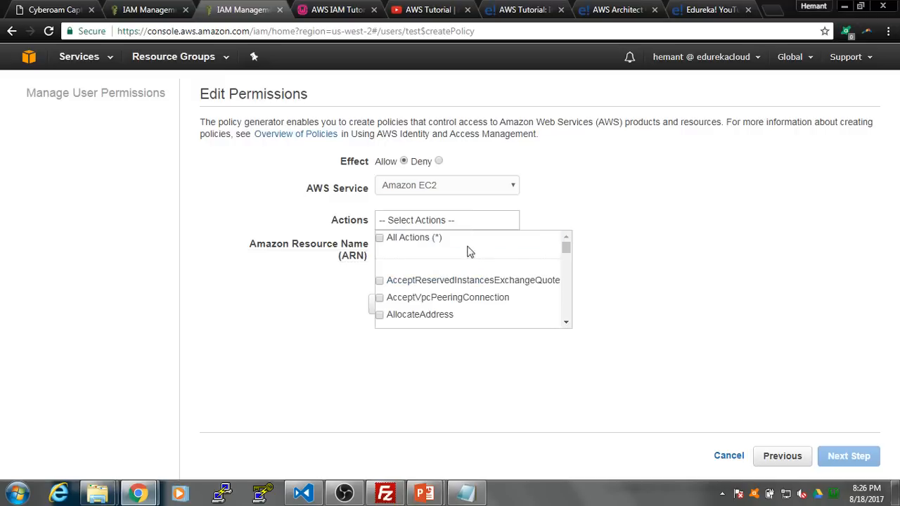
{"action": "left_click", "coordinate": [379, 237]}
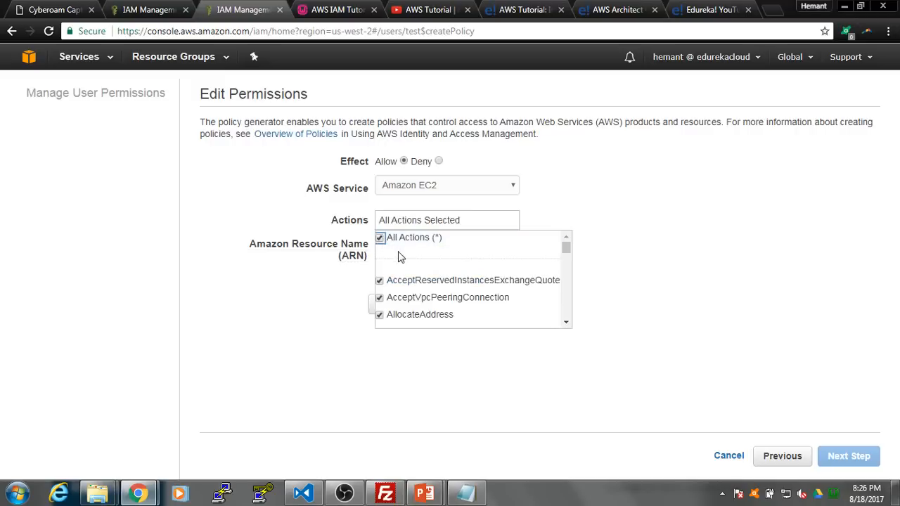
{"action": "left_click", "coordinate": [659, 336]}
{"action": "left_click", "coordinate": [471, 251]}
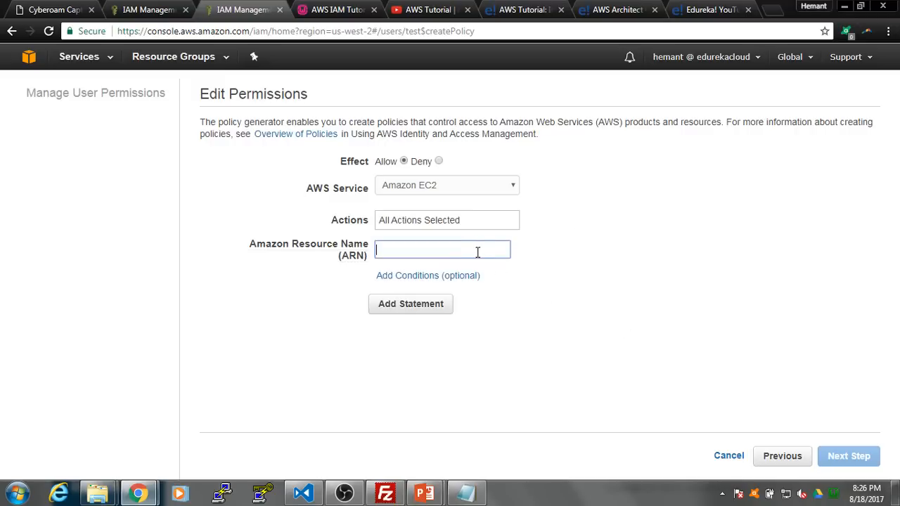
{"action": "type", "text": "*"}
{"action": "left_click", "coordinate": [426, 307]}
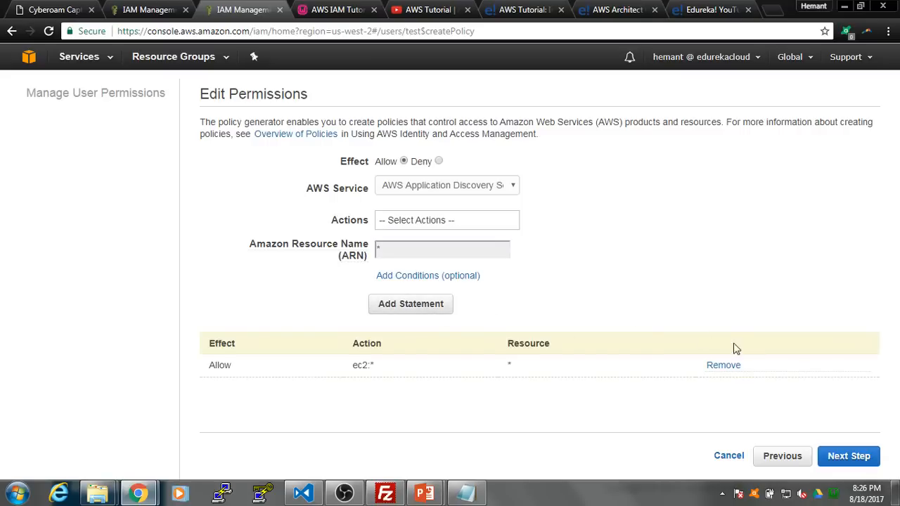
{"action": "left_click", "coordinate": [840, 456]}
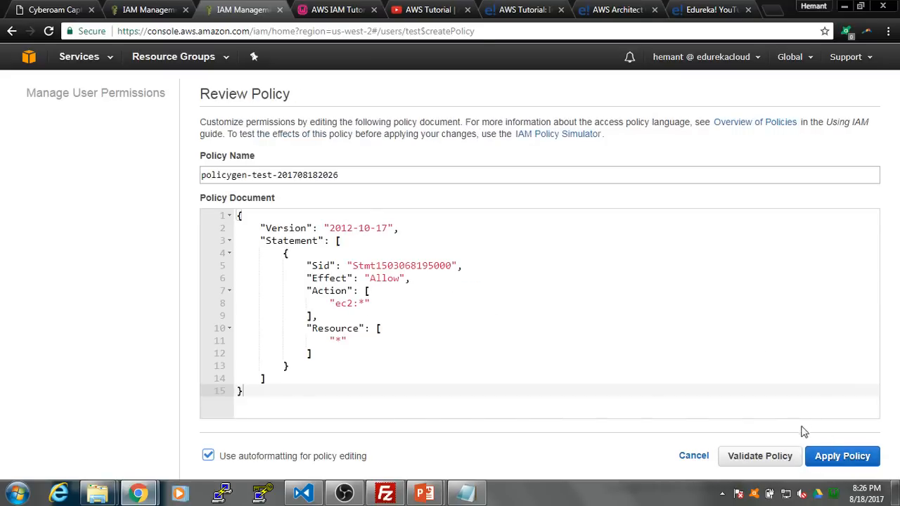
{"action": "left_click", "coordinate": [843, 457]}
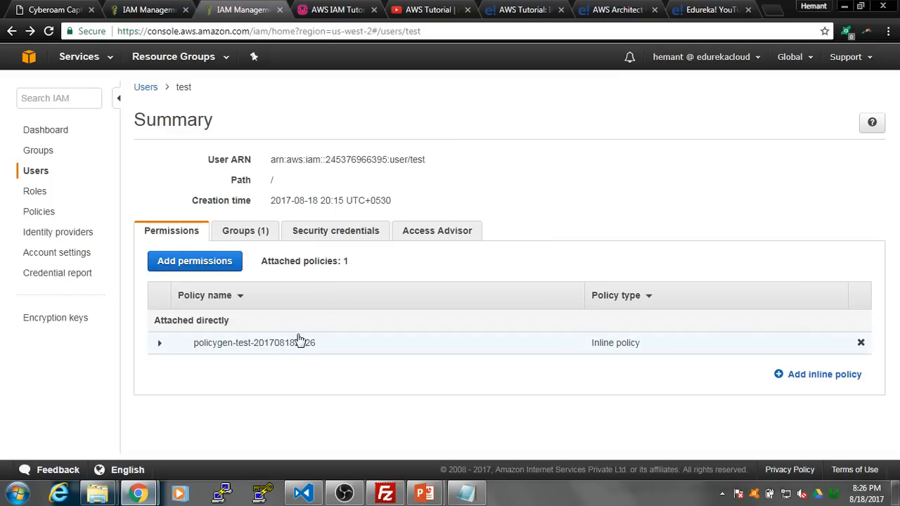
In the test user's window, go to console home and open EC2 successfully.
{"action": "mouse_move", "coordinate": [139, 494]}
{"action": "left_click", "coordinate": [185, 445]}
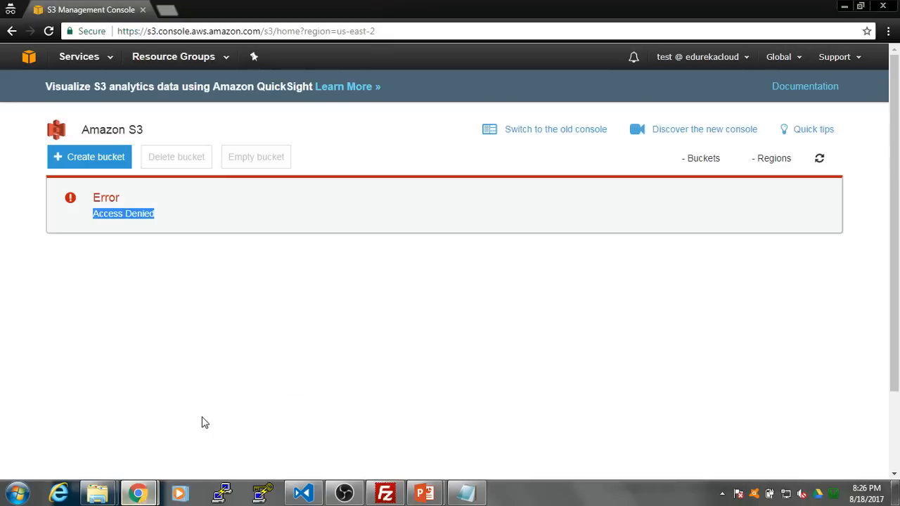
{"action": "left_click", "coordinate": [29, 59]}
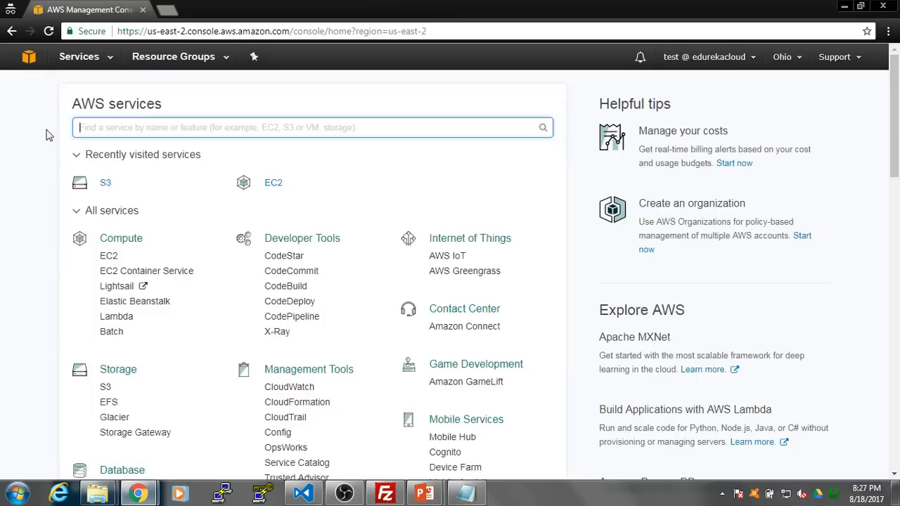
{"action": "left_click", "coordinate": [109, 257]}
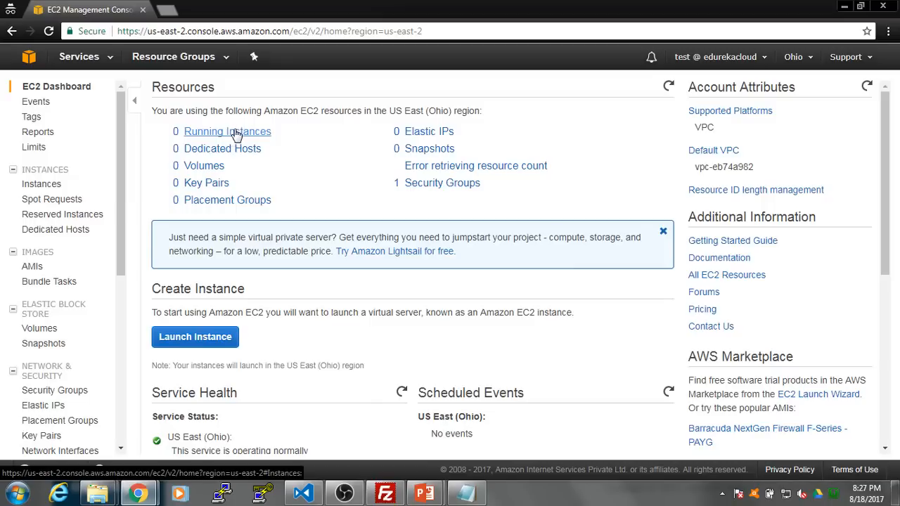
Open S3 as test to see Access Denied, then switch back to the admin IAM window.
{"action": "left_click", "coordinate": [27, 60]}
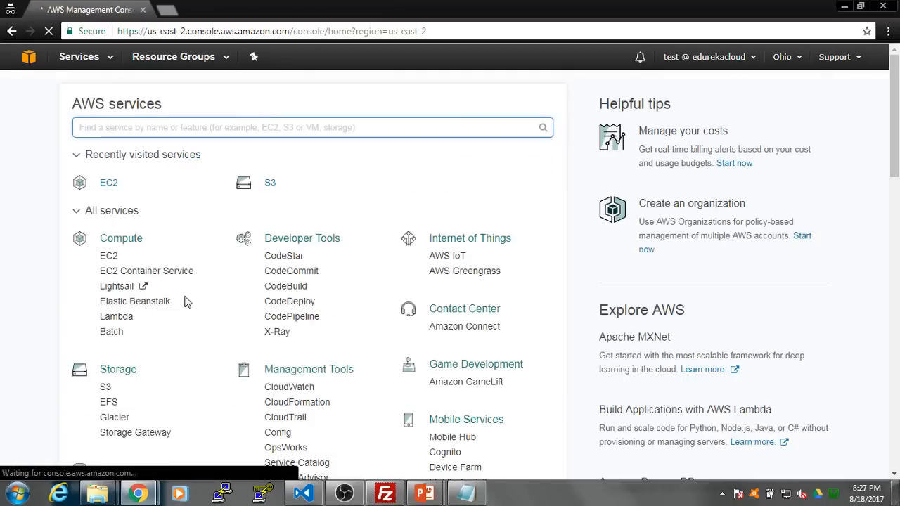
{"action": "left_click", "coordinate": [106, 386]}
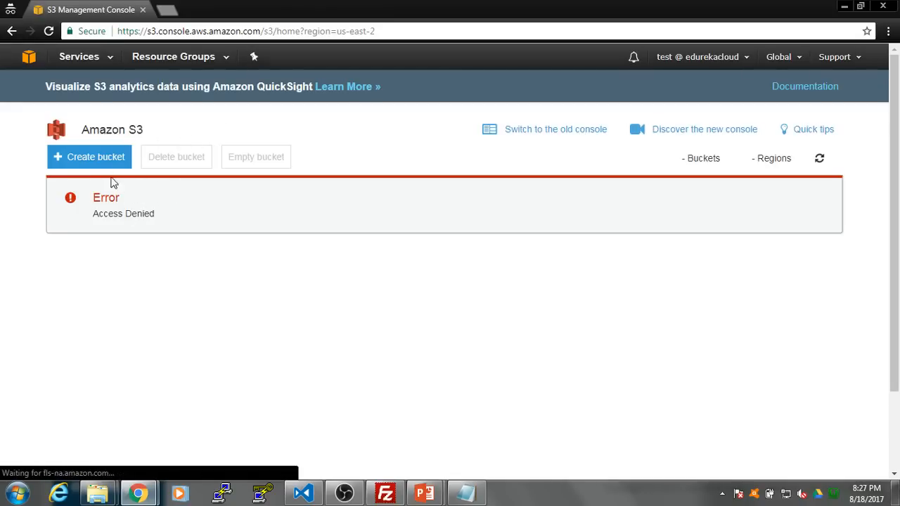
{"action": "left_click", "coordinate": [27, 62]}
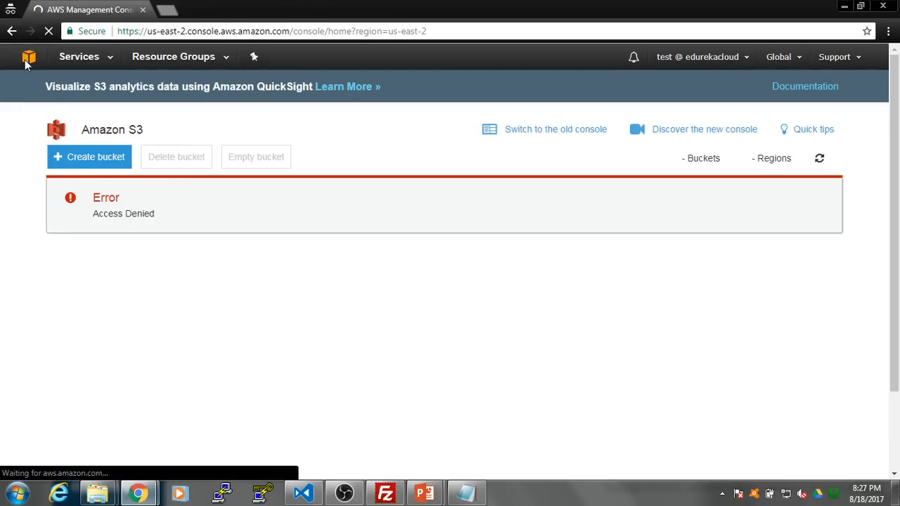
{"action": "key", "text": "alt+Tab"}
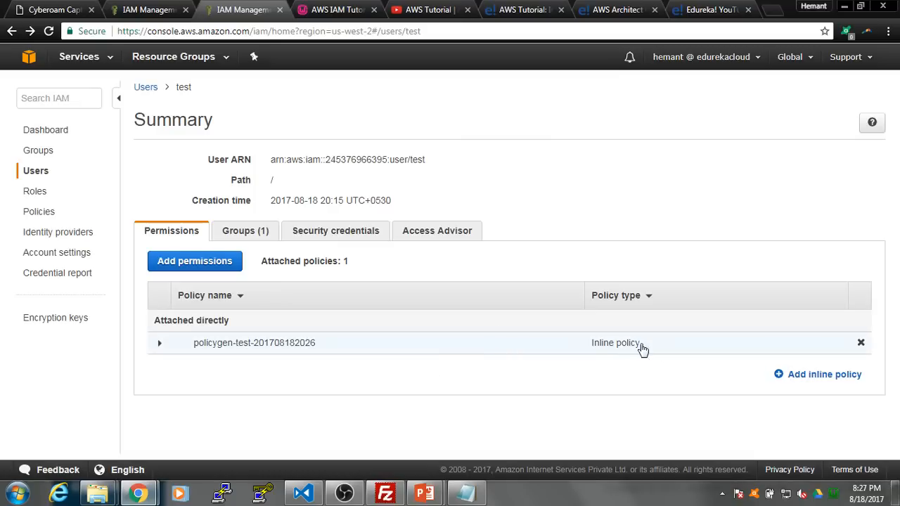
Start another inline policy in the Policy Generator with effect Deny and service Amazon EC2.
{"action": "left_click", "coordinate": [784, 377]}
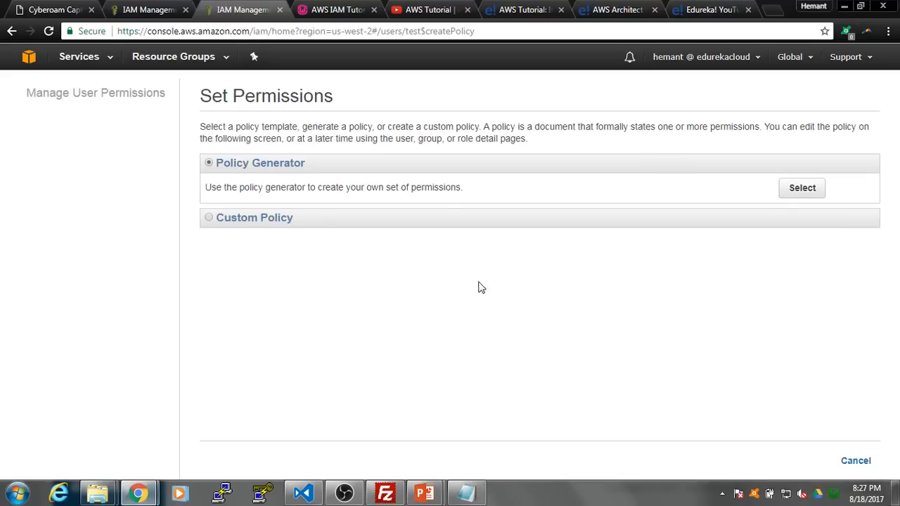
{"action": "left_click", "coordinate": [795, 191]}
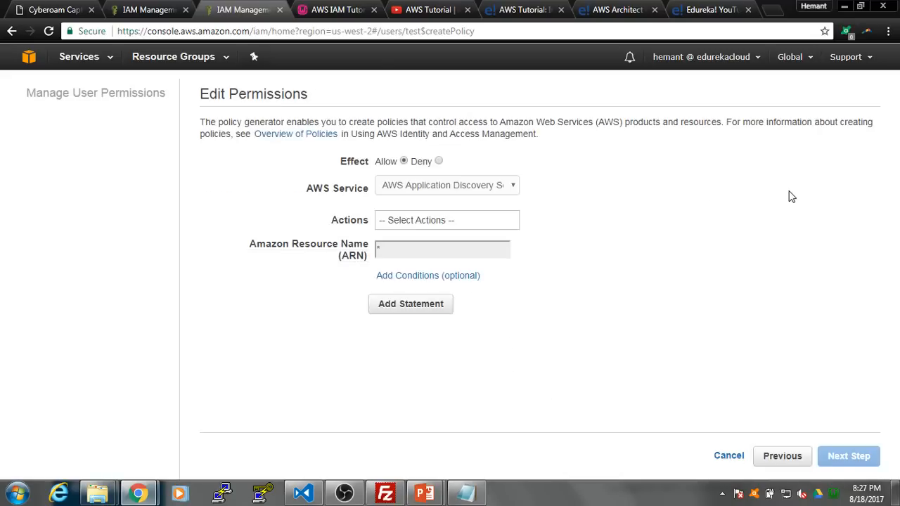
{"action": "left_click", "coordinate": [439, 161]}
{"action": "left_click_drag", "start_coordinate": [521, 193], "coordinate": [509, 193]}
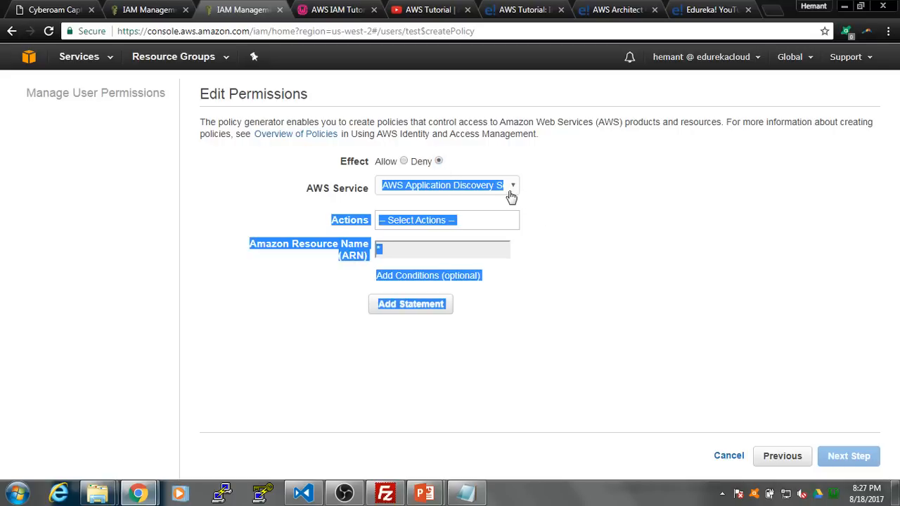
{"action": "left_click", "coordinate": [509, 193]}
{"action": "scroll", "coordinate": [495, 316], "scroll_direction": "down", "scroll_amount": 2}
{"action": "scroll", "coordinate": [495, 320], "scroll_direction": "down", "scroll_amount": 5}
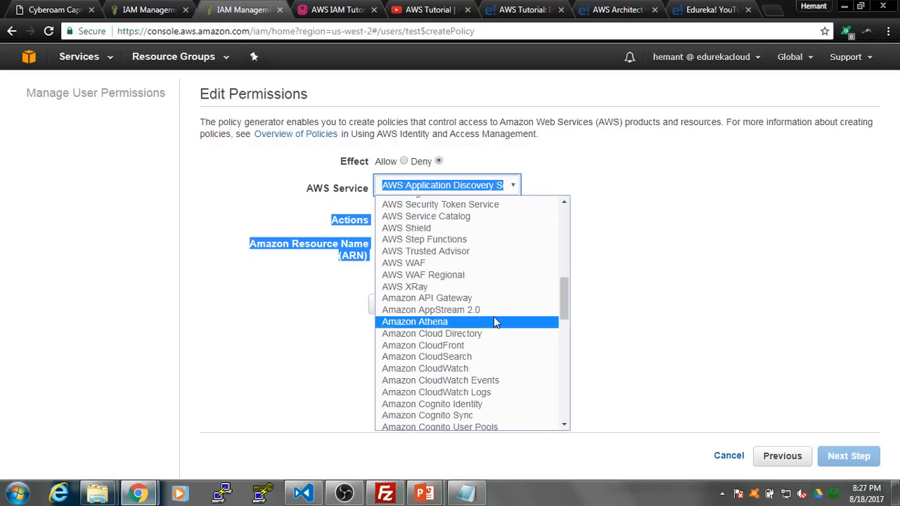
{"action": "scroll", "coordinate": [488, 294], "scroll_direction": "down", "scroll_amount": 3}
{"action": "scroll", "coordinate": [487, 294], "scroll_direction": "down", "scroll_amount": 3}
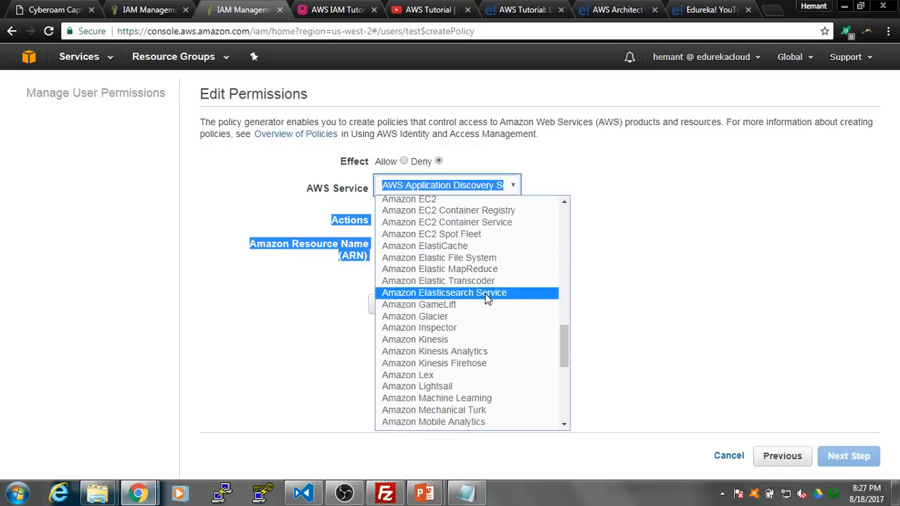
{"action": "scroll", "coordinate": [469, 275], "scroll_direction": "up", "scroll_amount": 3}
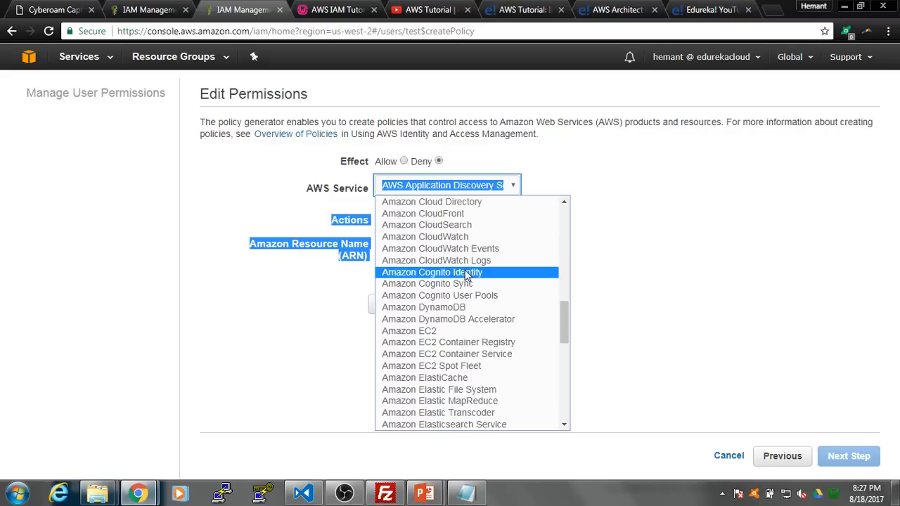
{"action": "left_click", "coordinate": [468, 331]}
Deny all EC2 actions on ARN *, add the statement, review and apply the policy.
{"action": "left_click", "coordinate": [470, 224]}
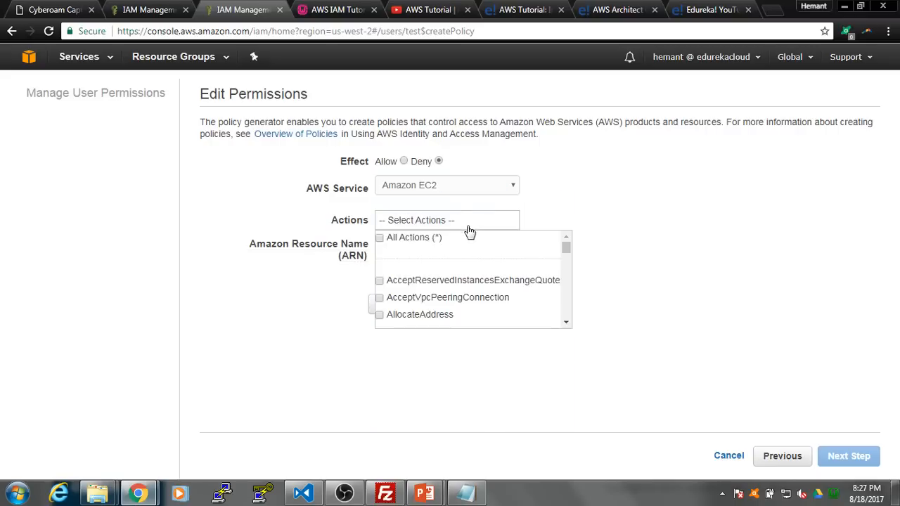
{"action": "left_click", "coordinate": [383, 239]}
{"action": "left_click", "coordinate": [594, 281]}
{"action": "left_click", "coordinate": [434, 251]}
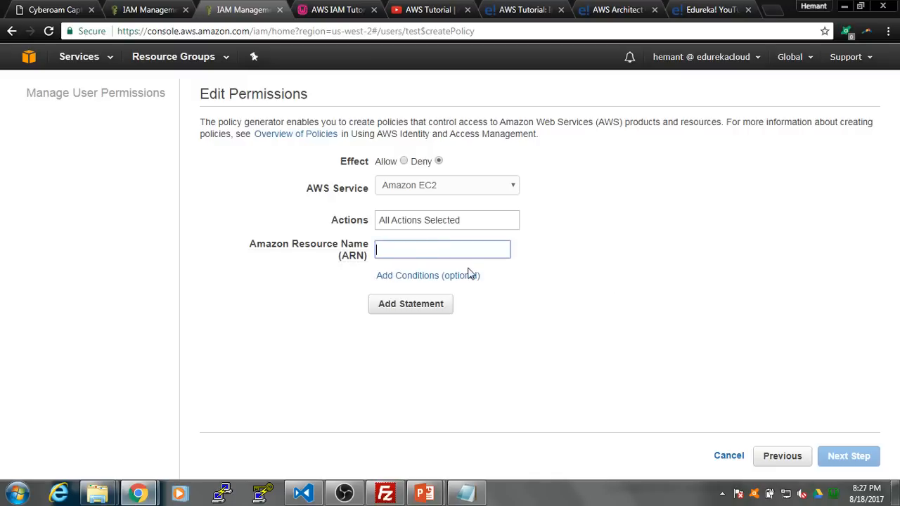
{"action": "type", "text": "*"}
{"action": "left_click", "coordinate": [420, 309]}
{"action": "left_click", "coordinate": [836, 464]}
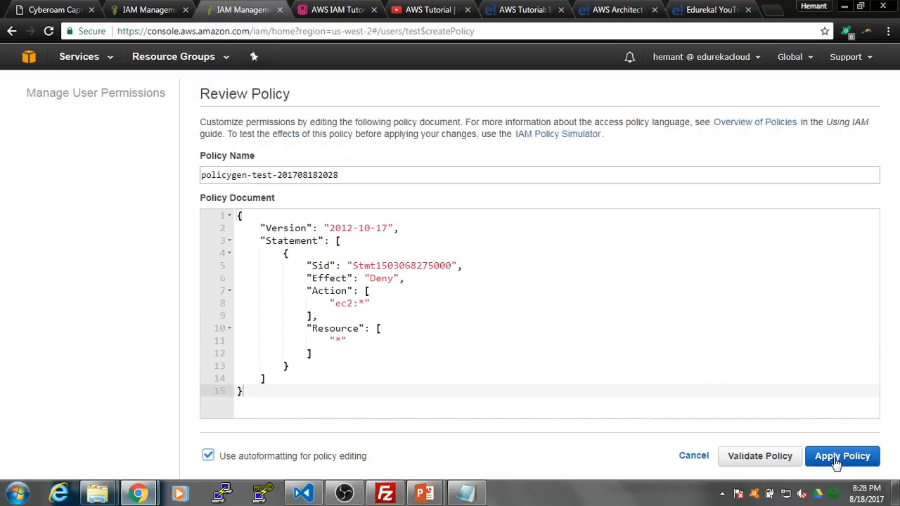
{"action": "left_click", "coordinate": [836, 457]}
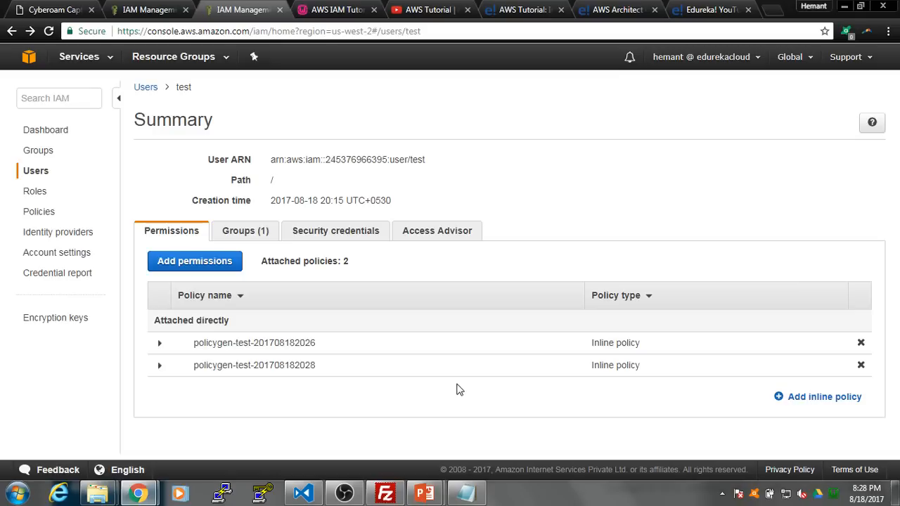
Open EC2 as test to see the not-authorized errors, then return to the admin IAM window.
{"action": "mouse_move", "coordinate": [138, 494]}
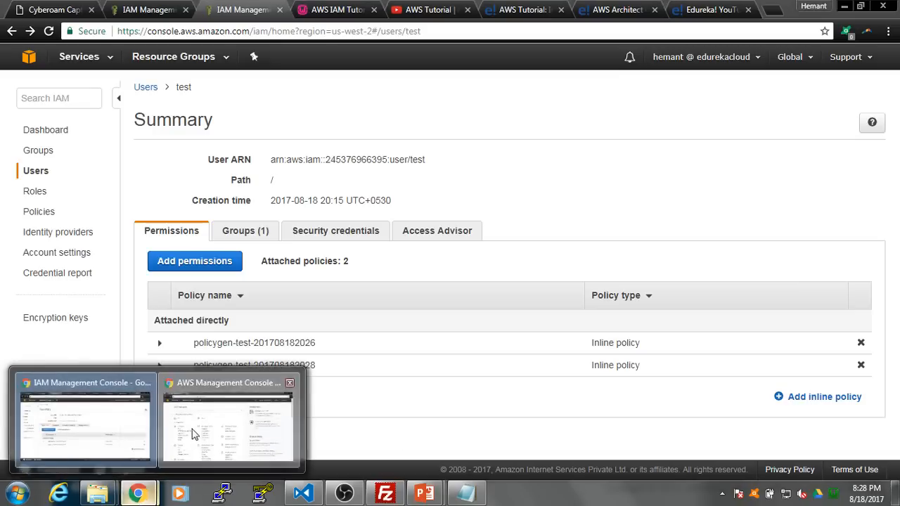
{"action": "left_click", "coordinate": [257, 460]}
{"action": "left_click", "coordinate": [109, 258]}
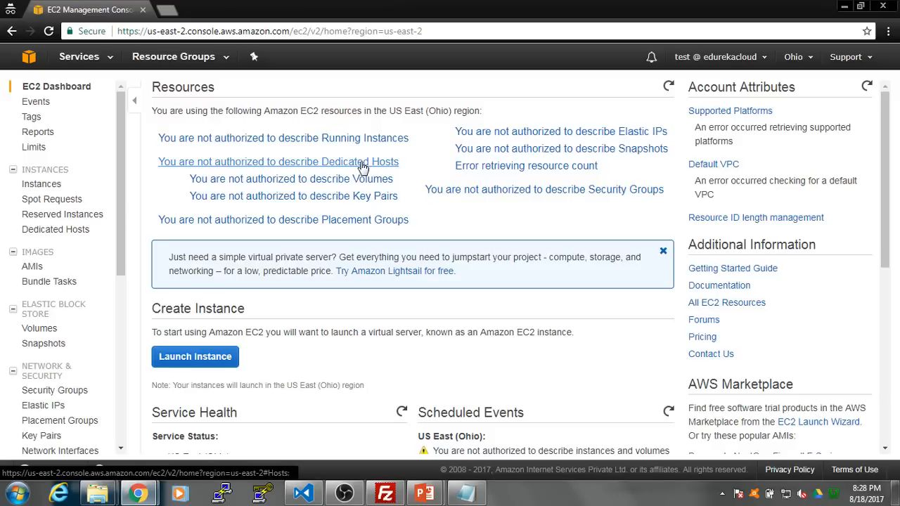
{"action": "mouse_move", "coordinate": [139, 492]}
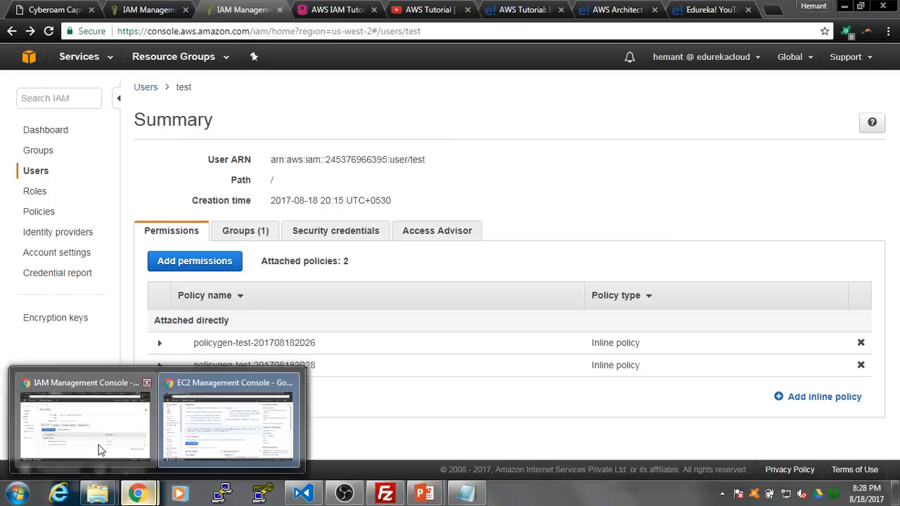
{"action": "left_click", "coordinate": [99, 450]}
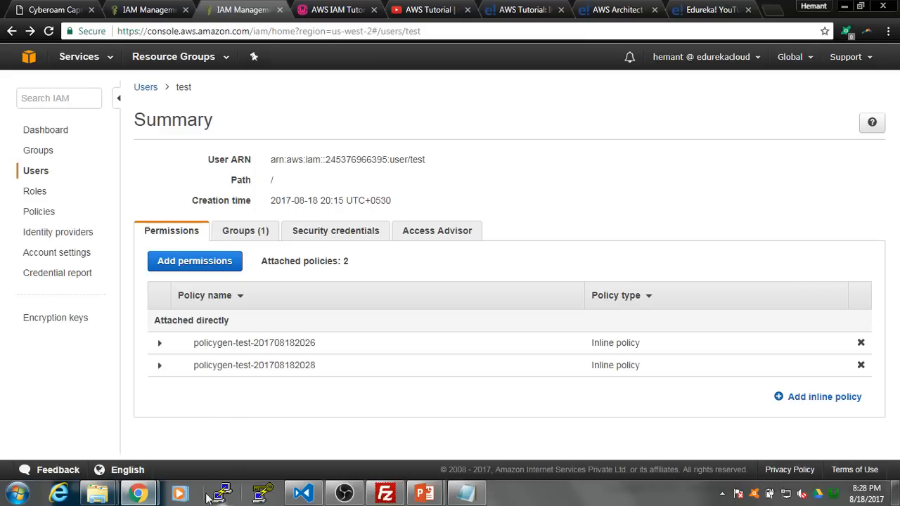
Return to the PowerPoint slideshow and advance to the Multi-Factor Authentication slide.
{"action": "key", "text": "alt+Tab"}
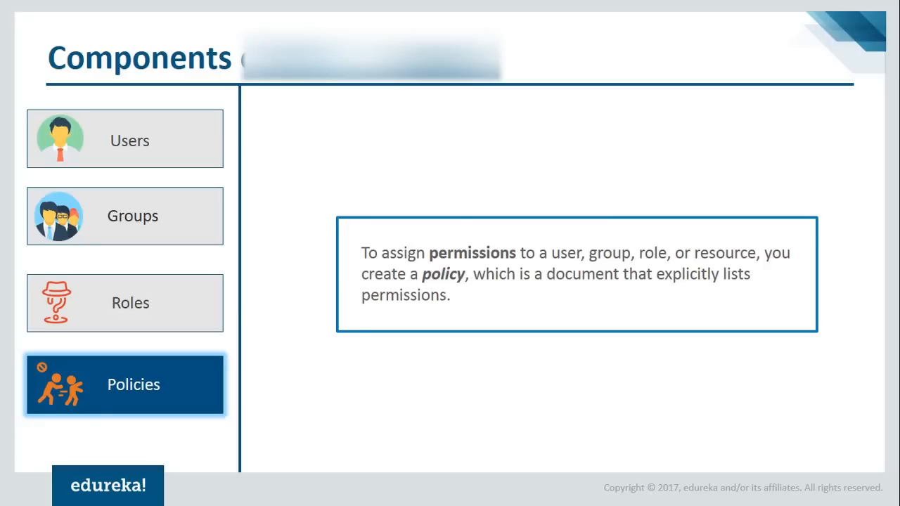
{"action": "key", "text": "Right"}
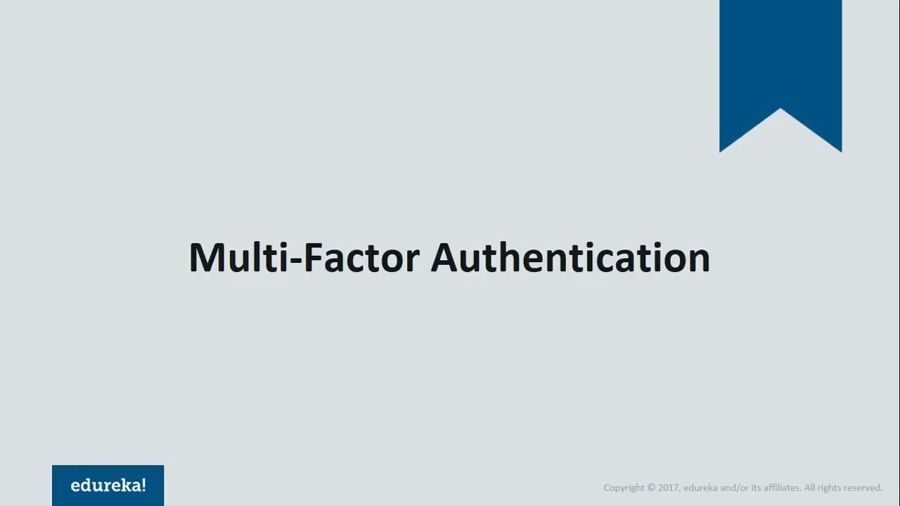
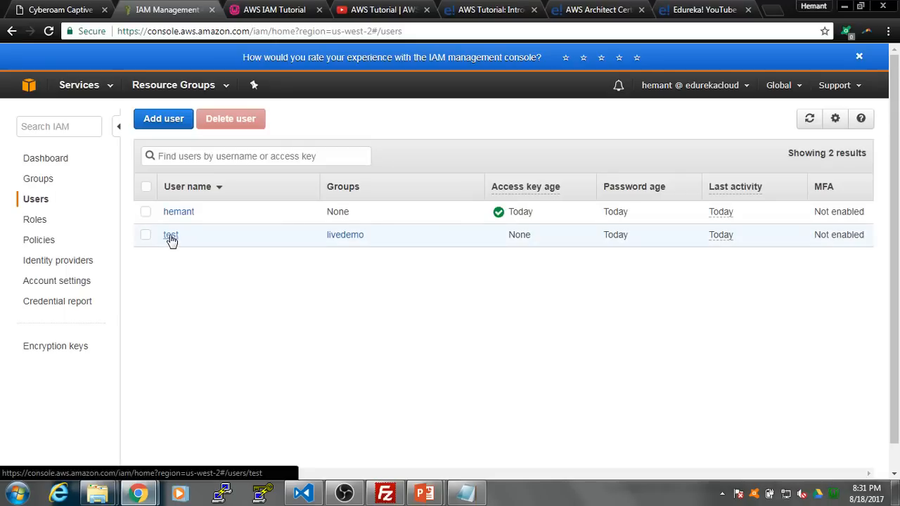
On user test's Security credentials tab, start editing the empty Assigned MFA device setting.
{"action": "left_click", "coordinate": [171, 236]}
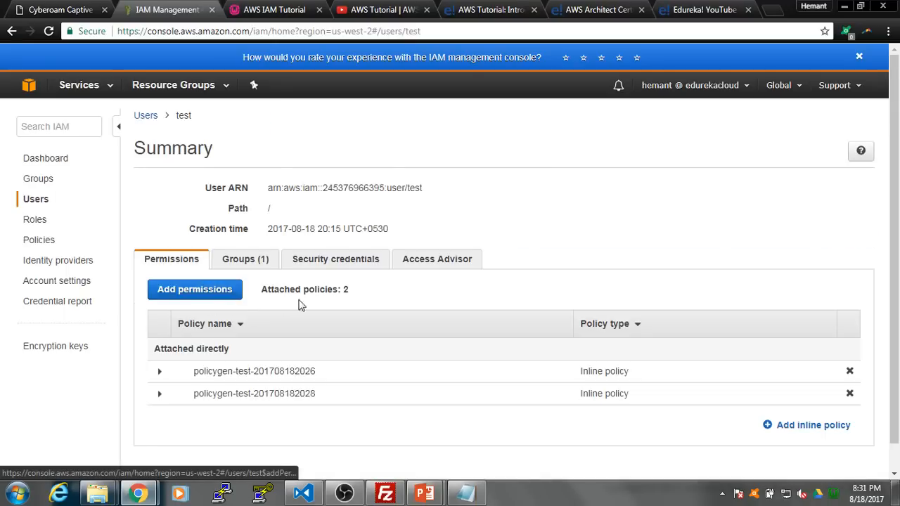
{"action": "left_click", "coordinate": [338, 265]}
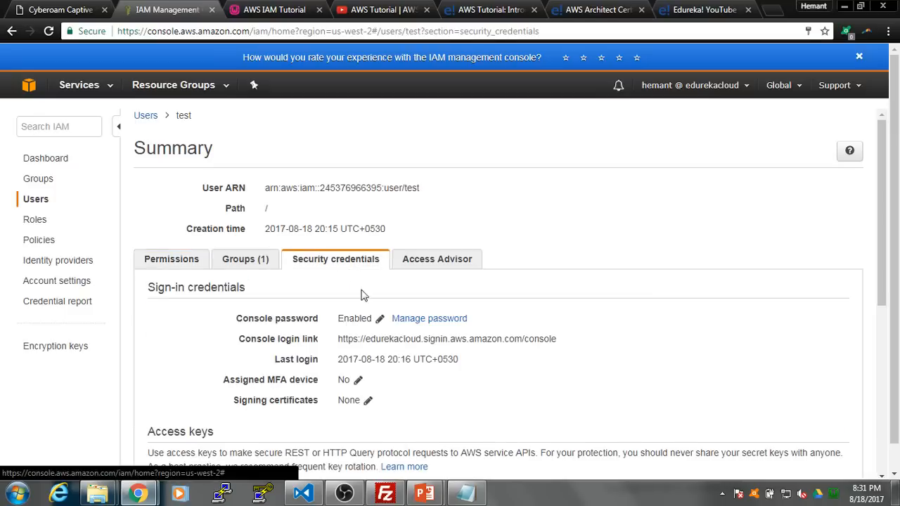
{"action": "left_click_drag", "start_coordinate": [222, 381], "coordinate": [327, 385]}
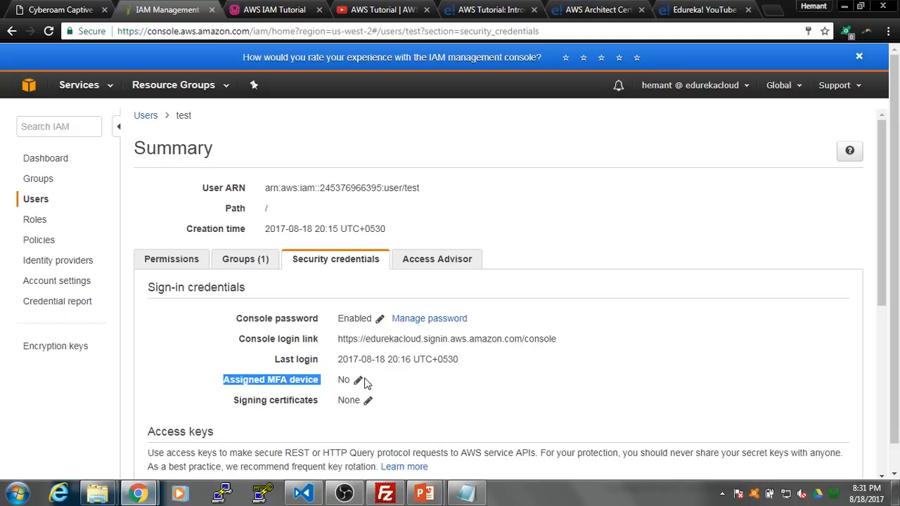
{"action": "left_click", "coordinate": [358, 380]}
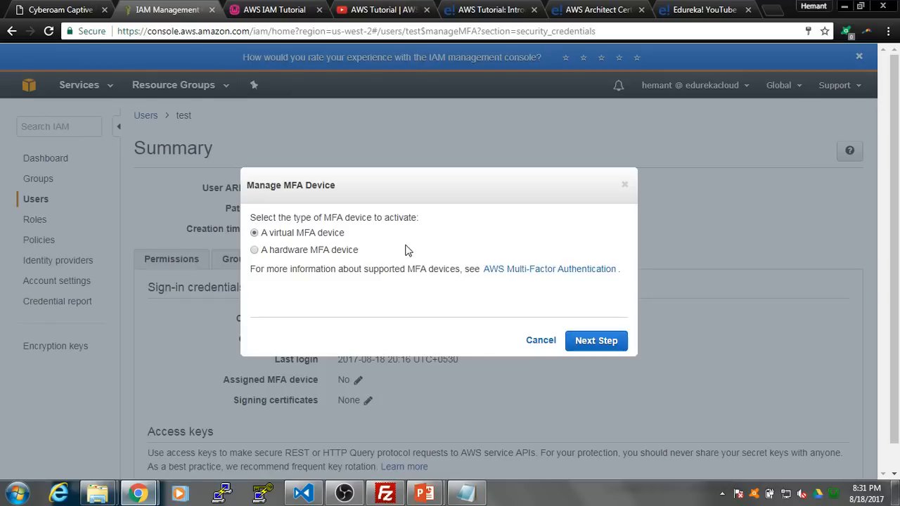
Choose 'A virtual MFA device' and continue past the instructions to the QR code page.
{"action": "left_click", "coordinate": [606, 345]}
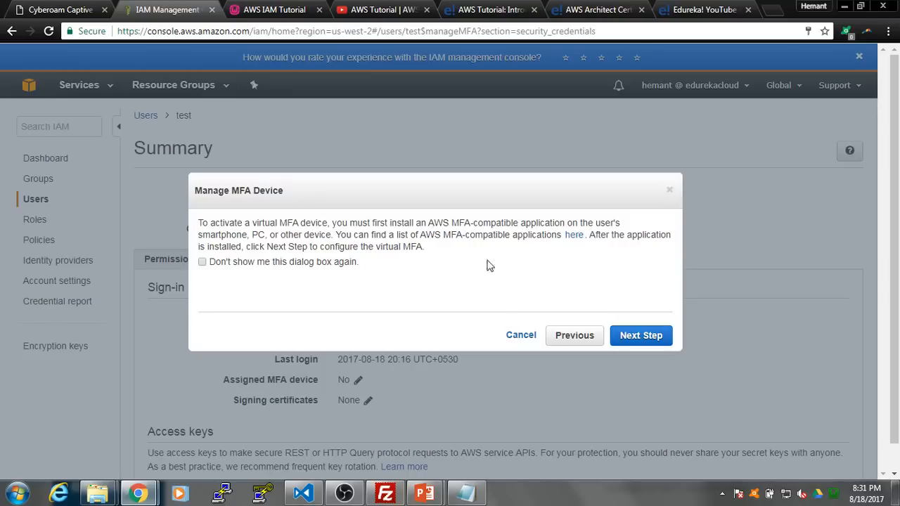
{"action": "left_click", "coordinate": [624, 339]}
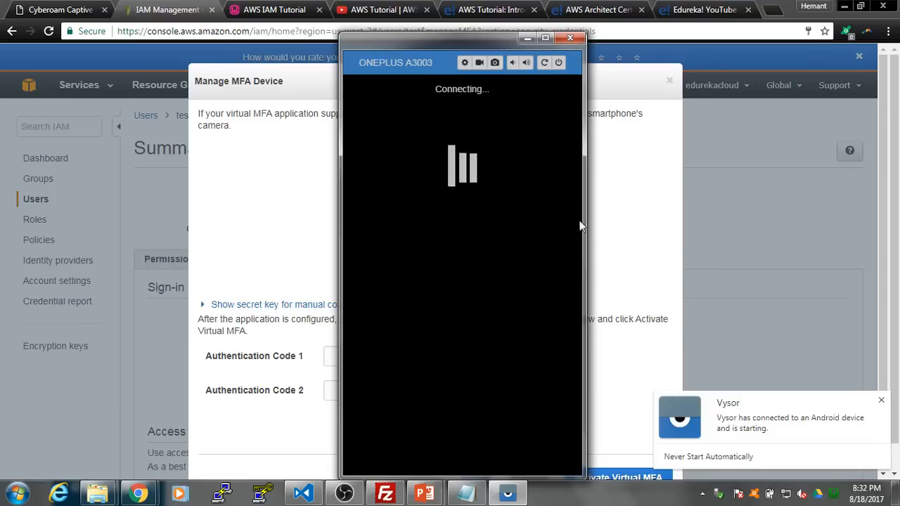
Dismiss the Vysor notification and move the phone mirror right to uncover the QR code for scanning.
{"action": "left_click", "coordinate": [883, 402]}
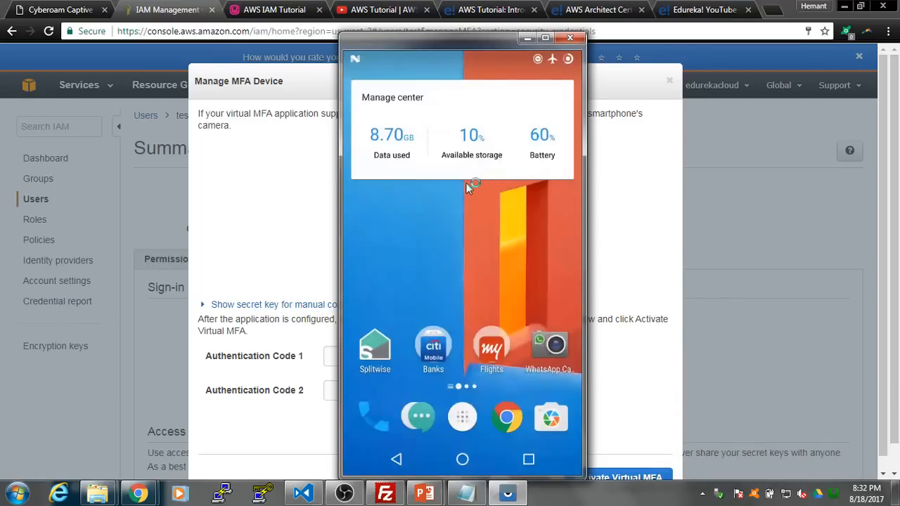
{"action": "left_click_drag", "start_coordinate": [463, 38], "coordinate": [684, 27]}
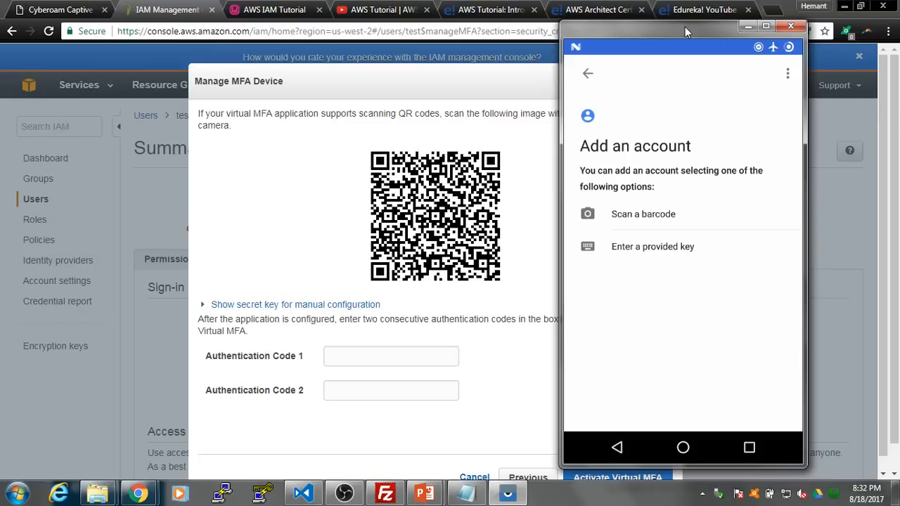
{"action": "left_click_drag", "start_coordinate": [684, 27], "coordinate": [761, 25]}
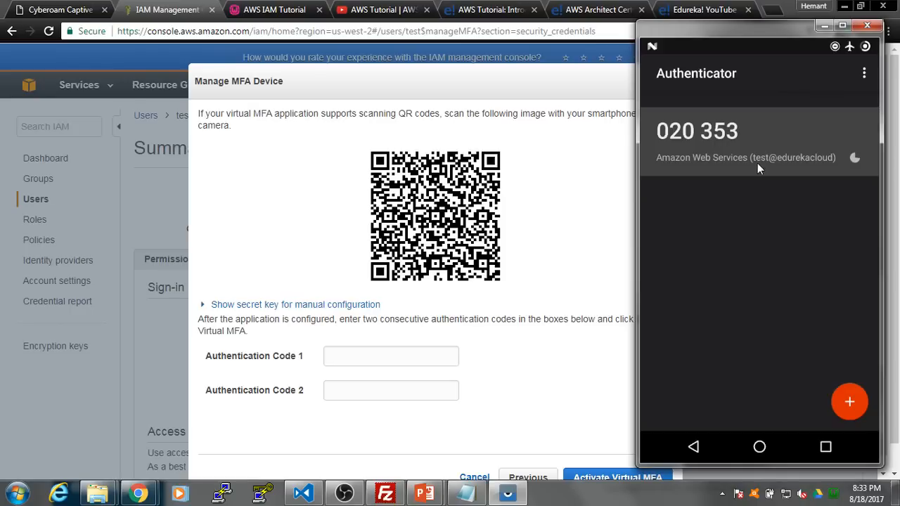
Enter two consecutive Authenticator codes into Authentication Code 1 and 2, then activate the virtual MFA device.
{"action": "left_click", "coordinate": [390, 356]}
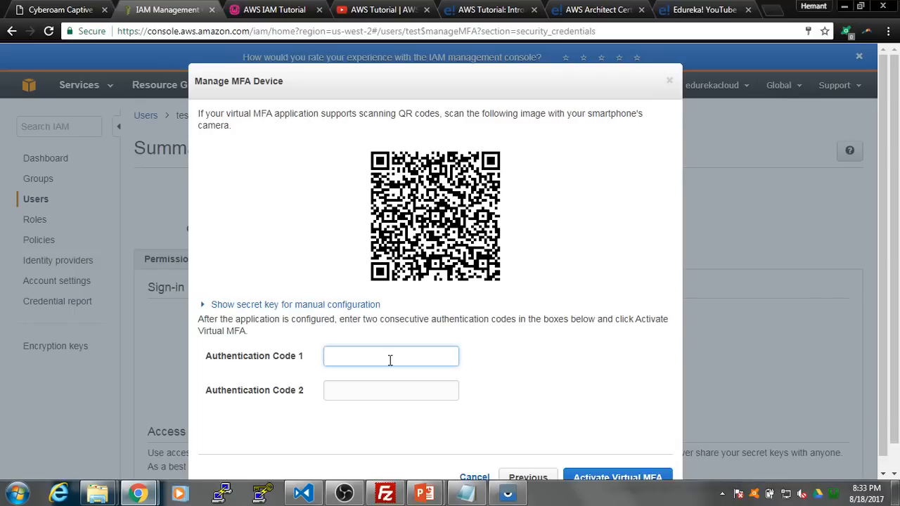
{"action": "left_click", "coordinate": [499, 492]}
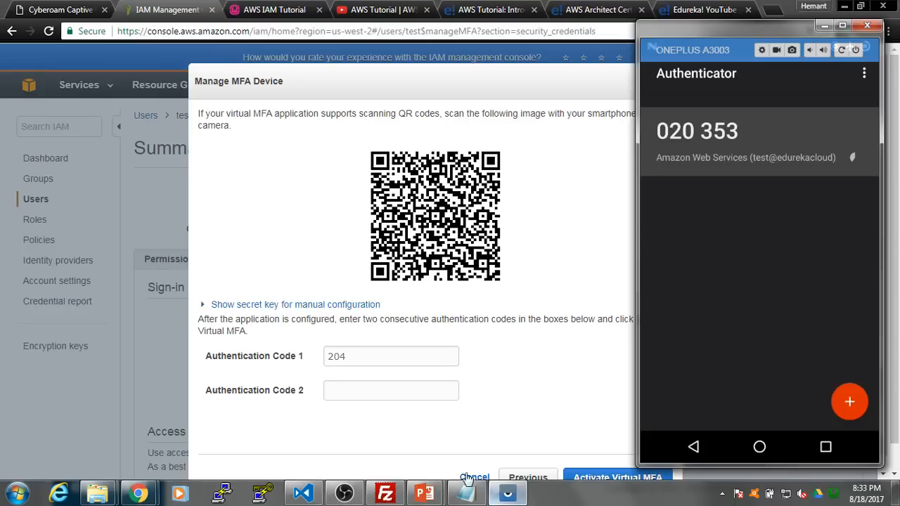
{"action": "left_click", "coordinate": [352, 356]}
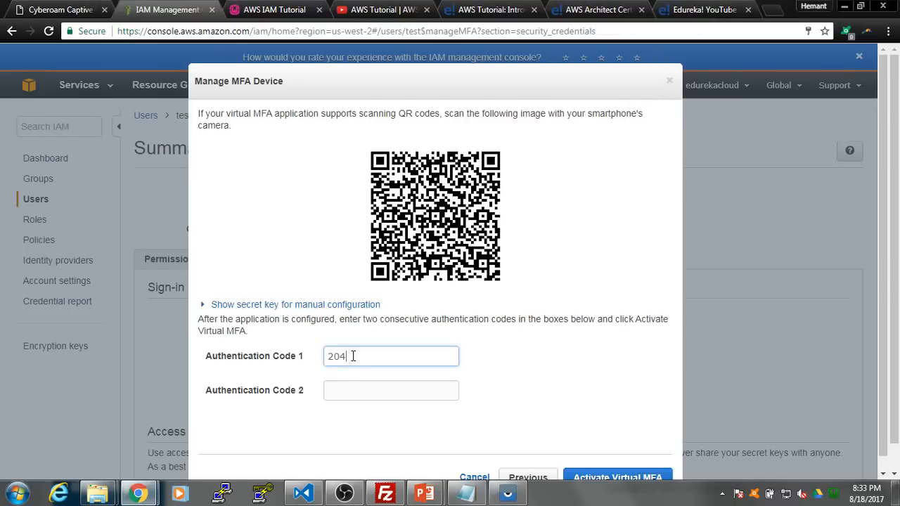
{"action": "key", "text": "BackSpace"}
{"action": "key", "text": "BackSpace"}
{"action": "key", "text": "BackSpace"}
{"action": "left_click", "coordinate": [507, 494]}
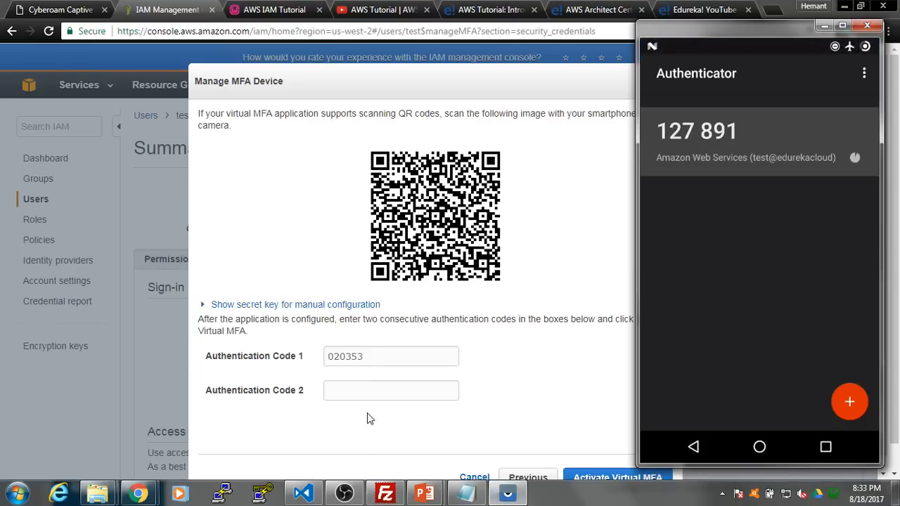
{"action": "left_click", "coordinate": [369, 391]}
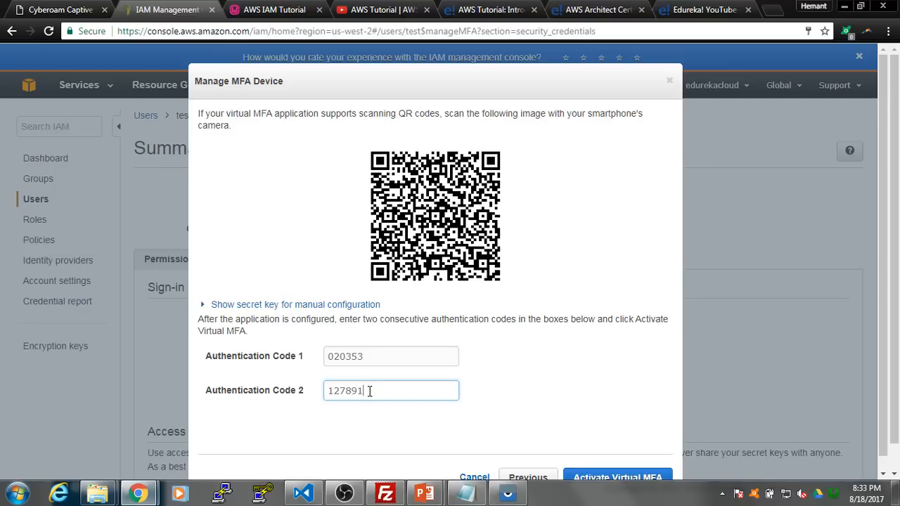
{"action": "scroll", "coordinate": [528, 359], "scroll_direction": "down", "scroll_amount": 1}
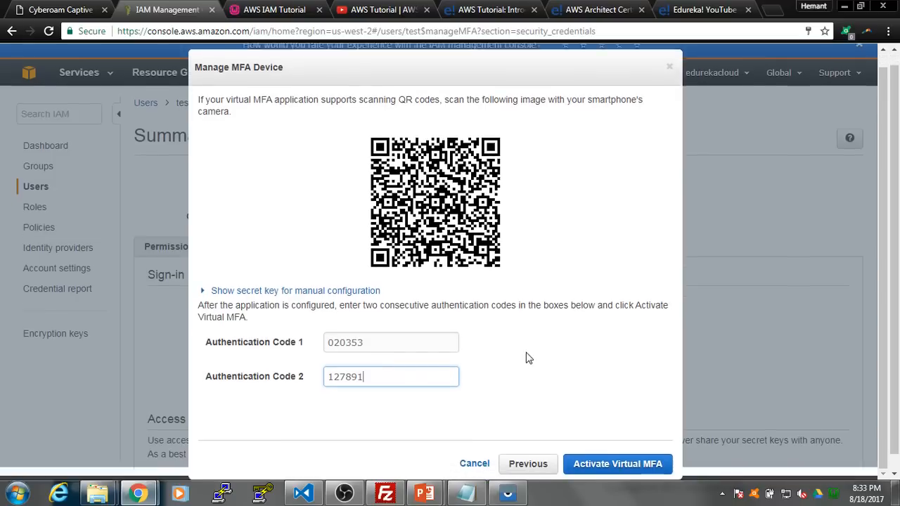
{"action": "left_click", "coordinate": [596, 464]}
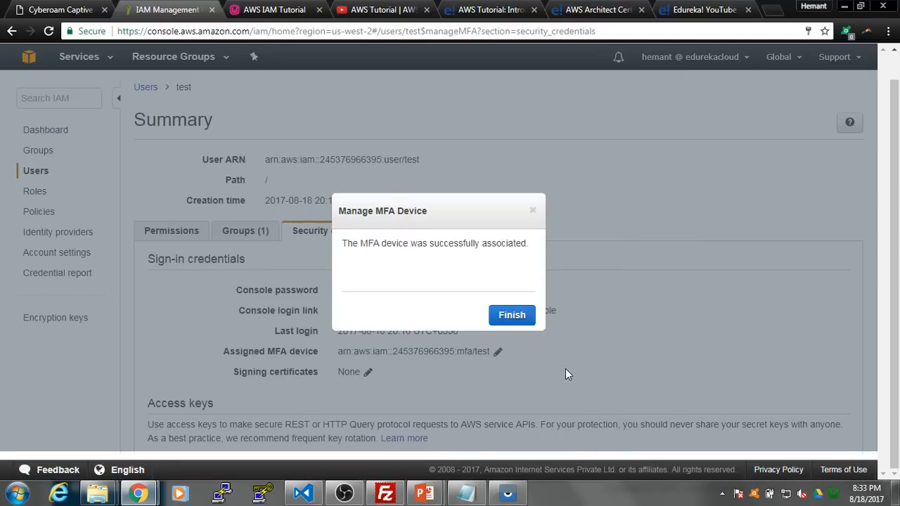
Close the association confirmation, then sign test out from the EC2 console window.
{"action": "left_click", "coordinate": [512, 316]}
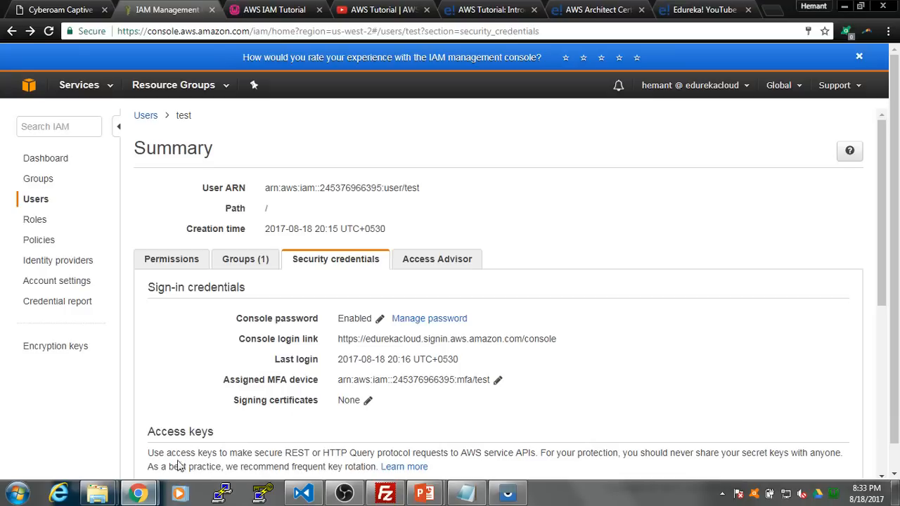
{"action": "mouse_move", "coordinate": [141, 494]}
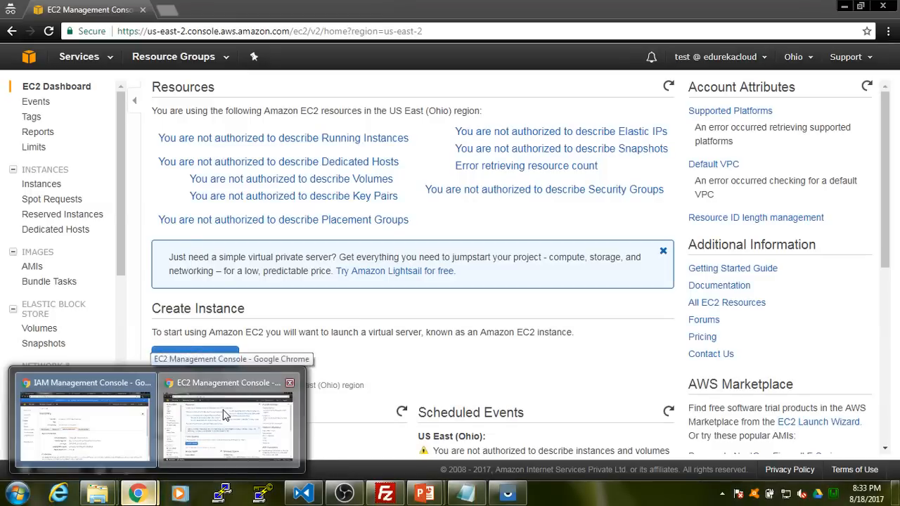
{"action": "left_click", "coordinate": [225, 414]}
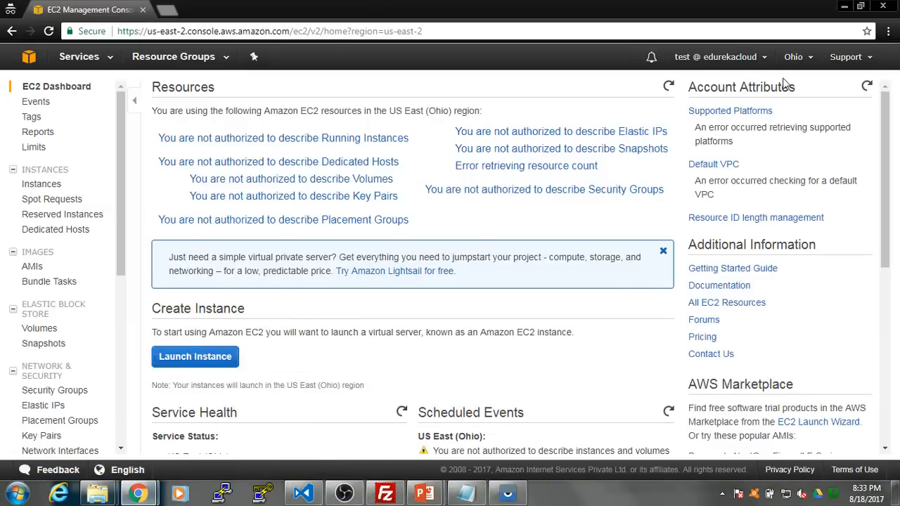
{"action": "left_click", "coordinate": [764, 58]}
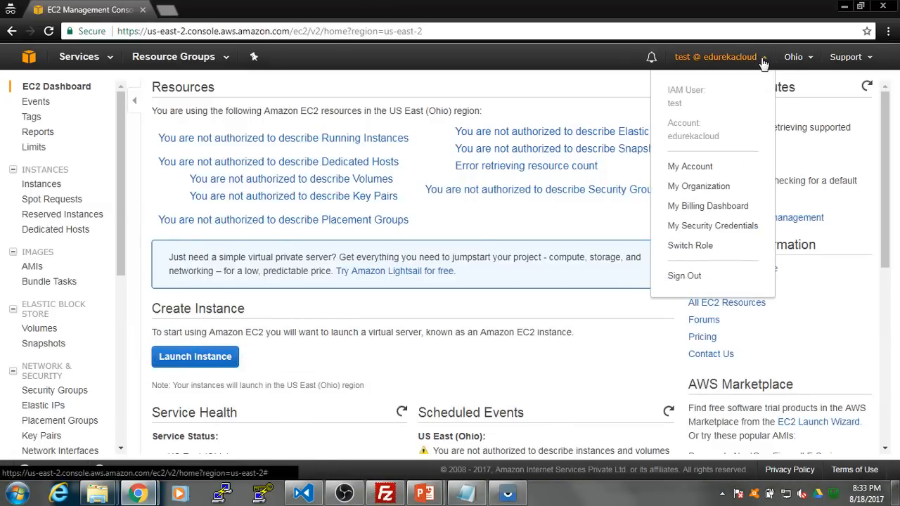
{"action": "left_click", "coordinate": [692, 284]}
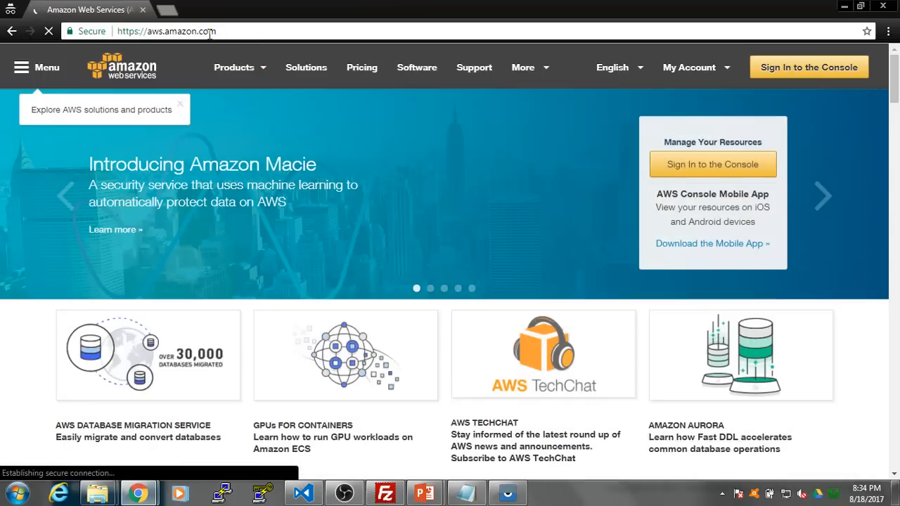
Go to the edurekacloud account sign-in page via the address bar.
{"action": "left_click", "coordinate": [210, 33]}
{"action": "type", "text": "edurekc"}
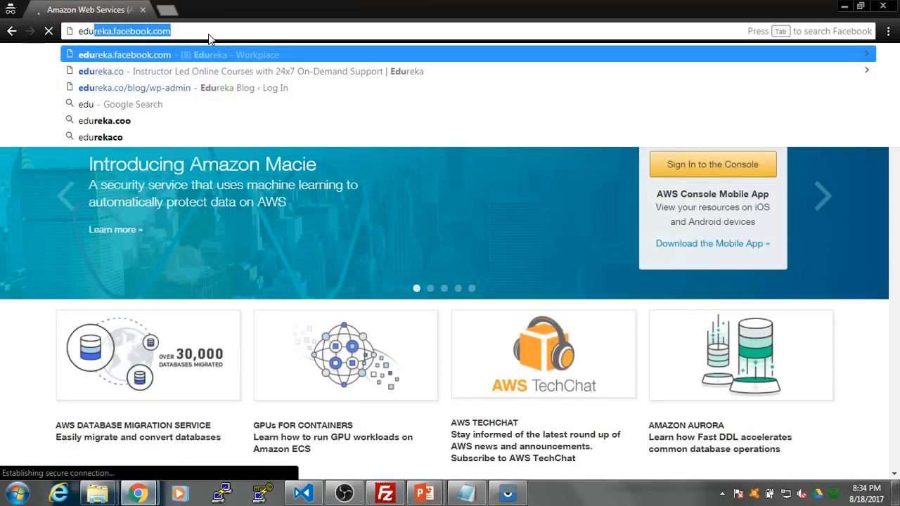
{"action": "type", "text": "loud"}
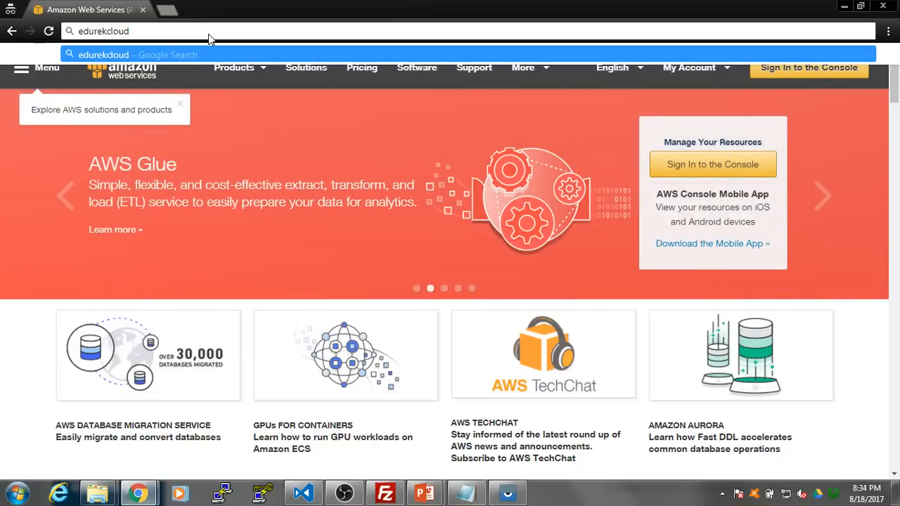
{"action": "key", "text": "ctrl+a"}
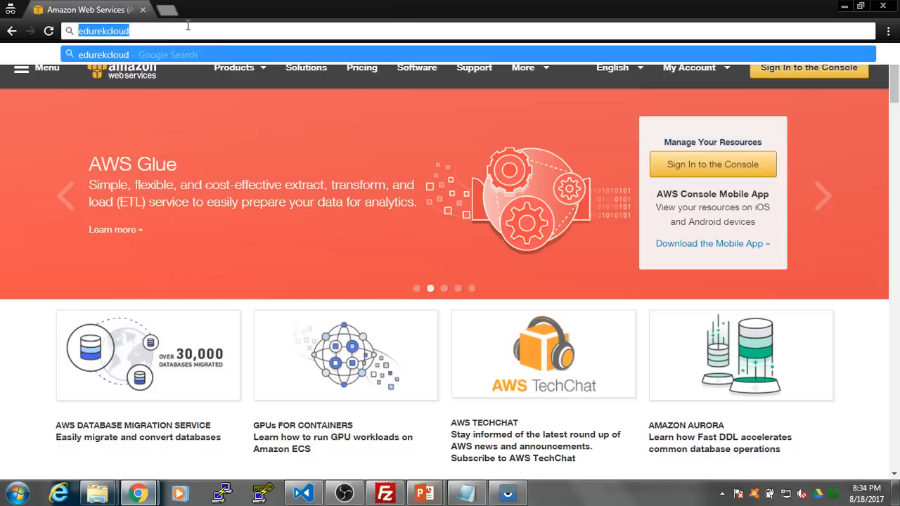
{"action": "type", "text": "edur"}
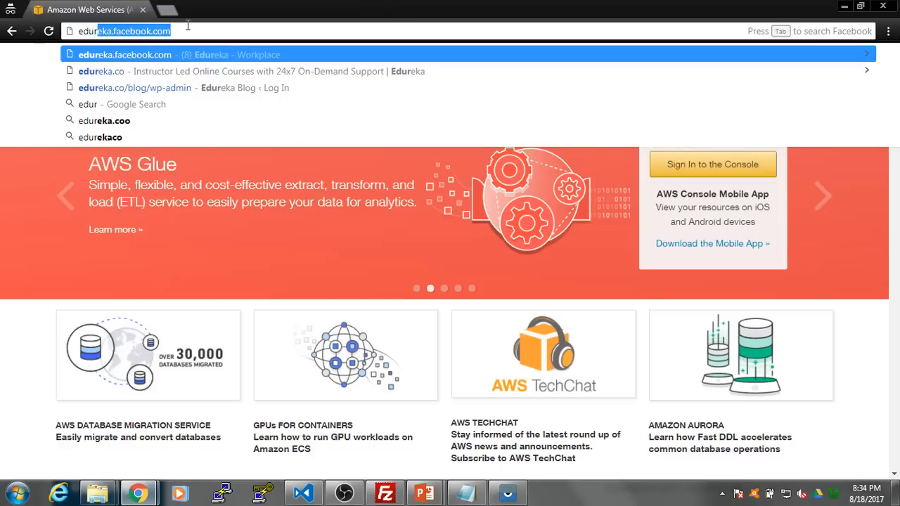
{"action": "type", "text": "rek"}
{"action": "key", "text": "BackSpace"}
{"action": "key", "text": "BackSpace"}
{"action": "key", "text": "BackSpace"}
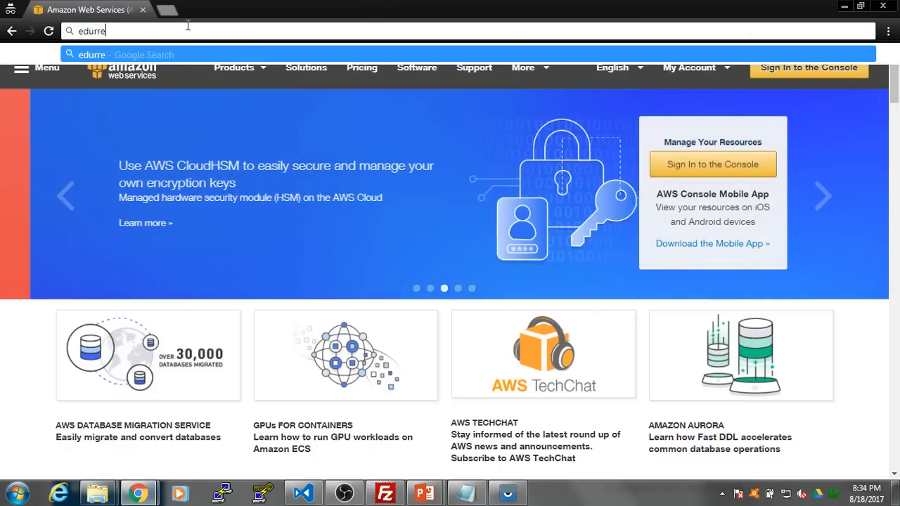
{"action": "type", "text": "ekacloud.signin.aws.amazon.com/console"}
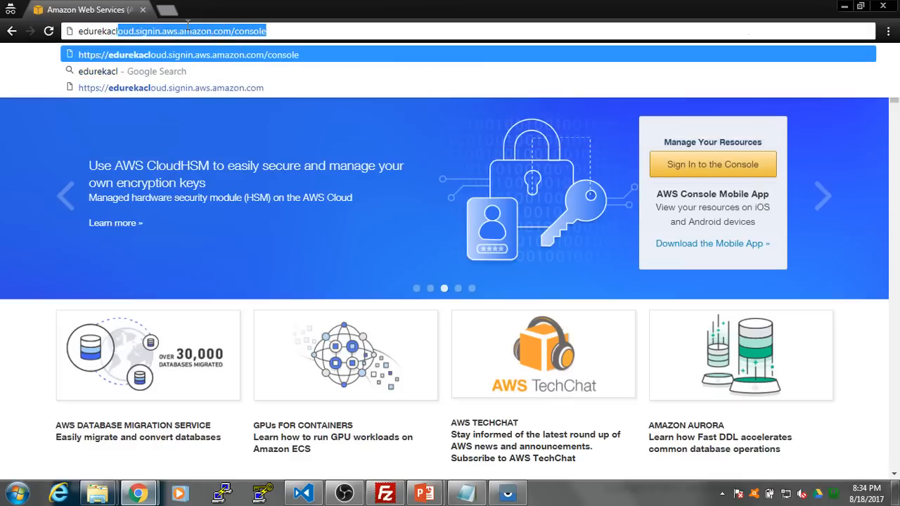
{"action": "key", "text": "Return"}
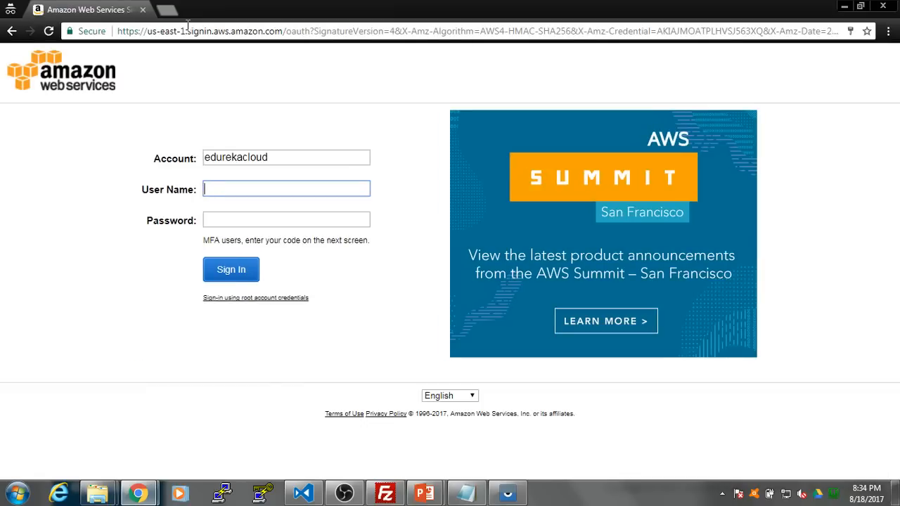
Sign in with user name 'test' and the account password.
{"action": "type", "text": "test"}
{"action": "key", "text": "Tab"}
{"action": "type", "text": "**********"}
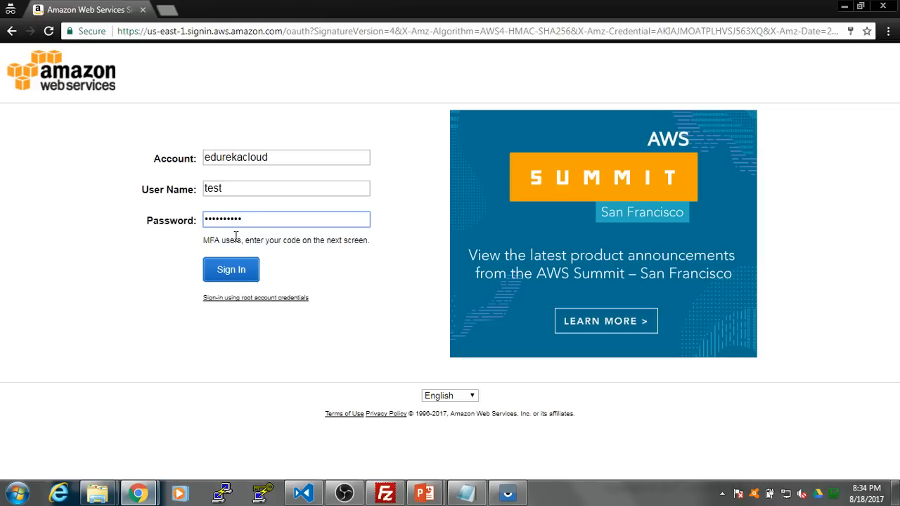
{"action": "left_click", "coordinate": [235, 281]}
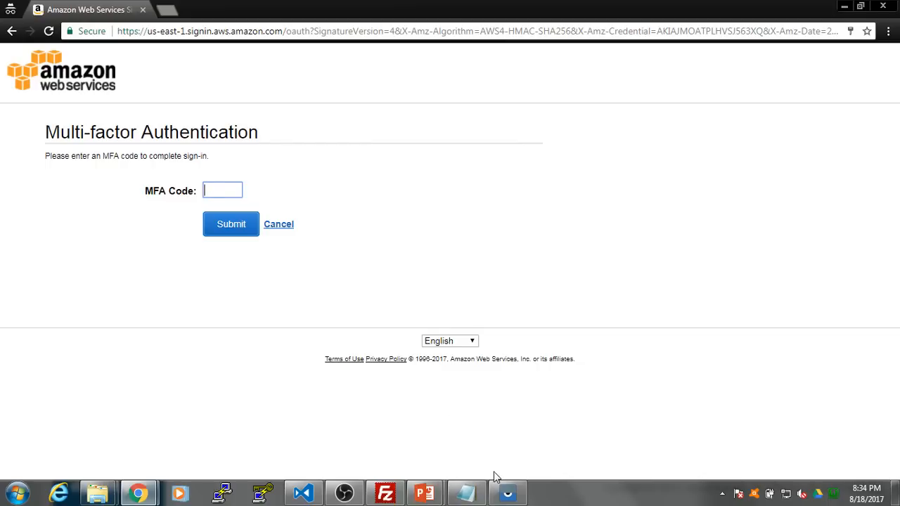
Read the current code from Authenticator and submit it as the MFA code to finish signing in.
{"action": "left_click", "coordinate": [509, 493]}
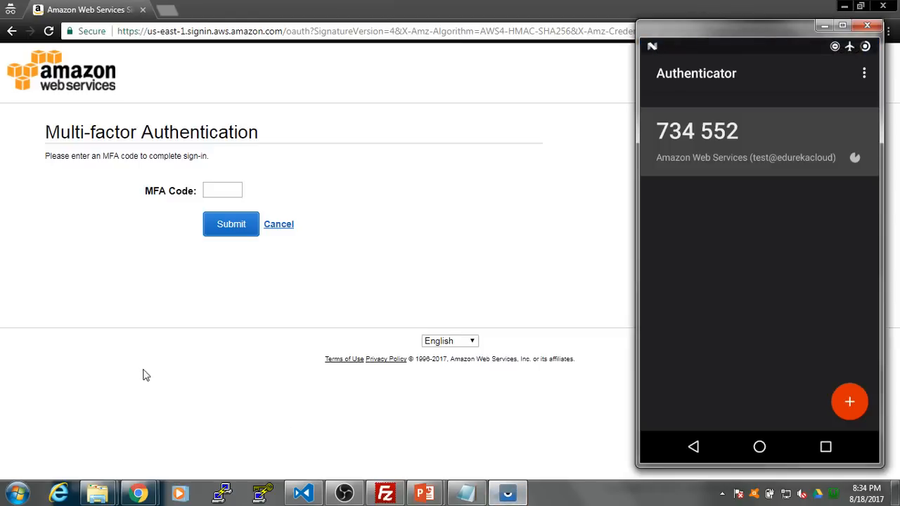
{"action": "left_click", "coordinate": [209, 185]}
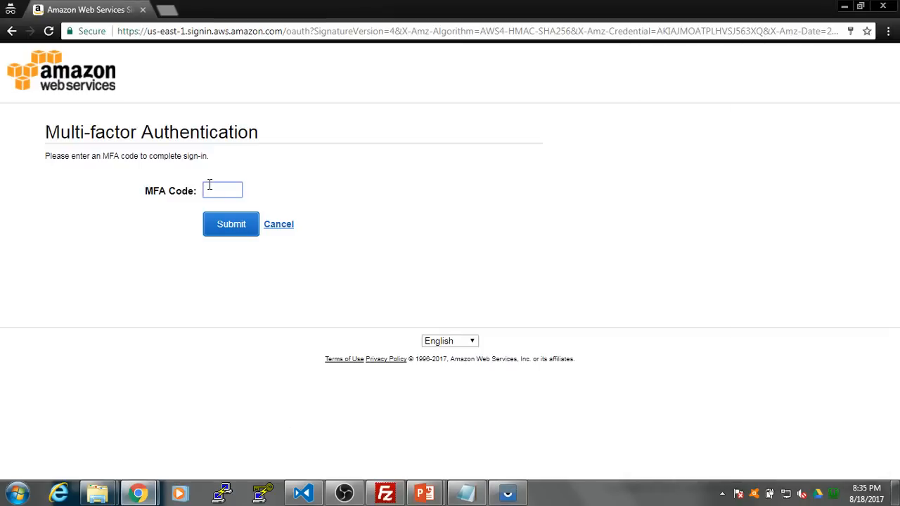
{"action": "left_click", "coordinate": [231, 224]}
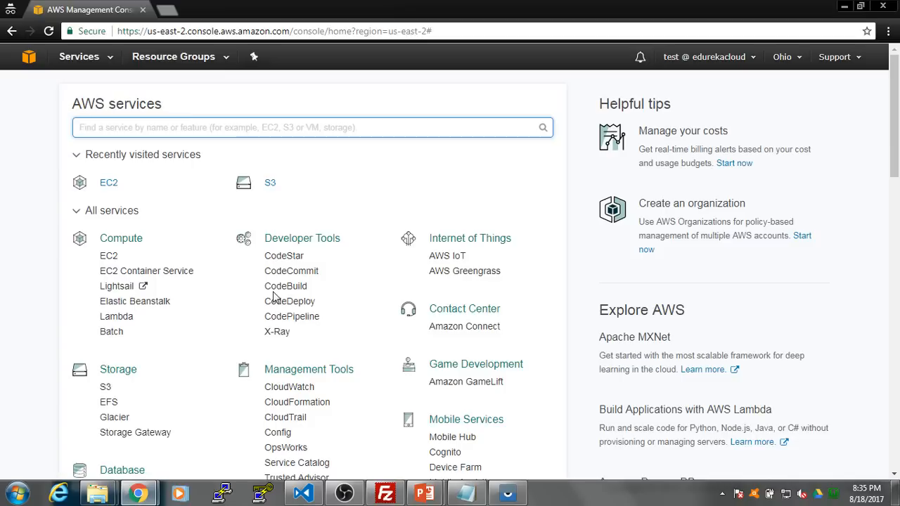
Return to the PowerPoint slideshow and advance to the Hands-On slide.
{"action": "mouse_move", "coordinate": [139, 493]}
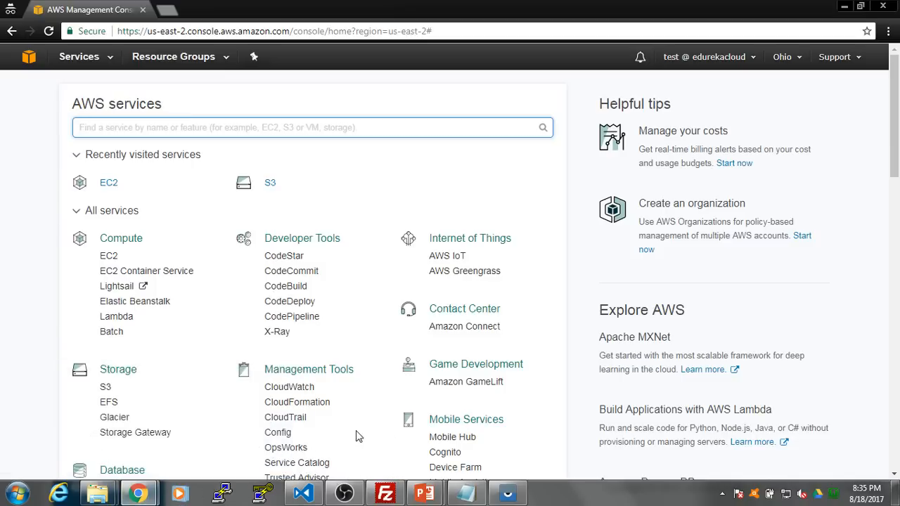
{"action": "key", "text": "alt+Tab"}
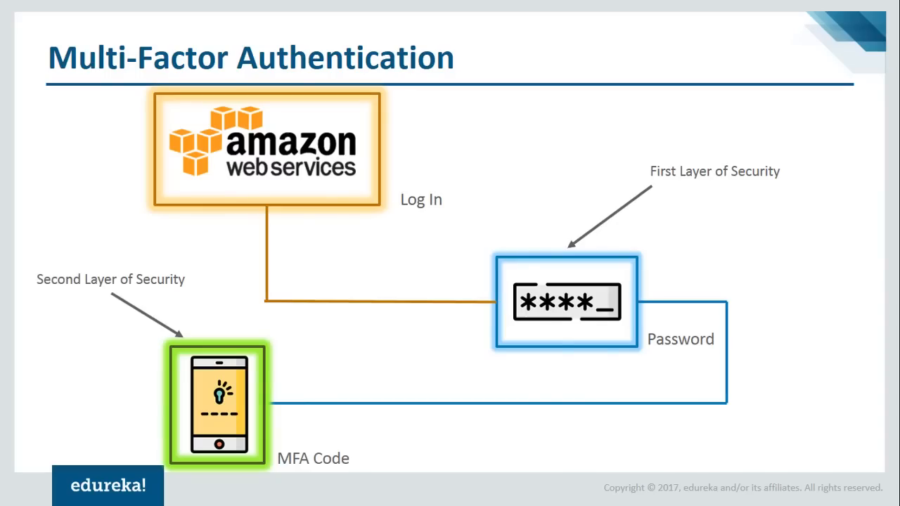
{"action": "key", "text": "Right"}
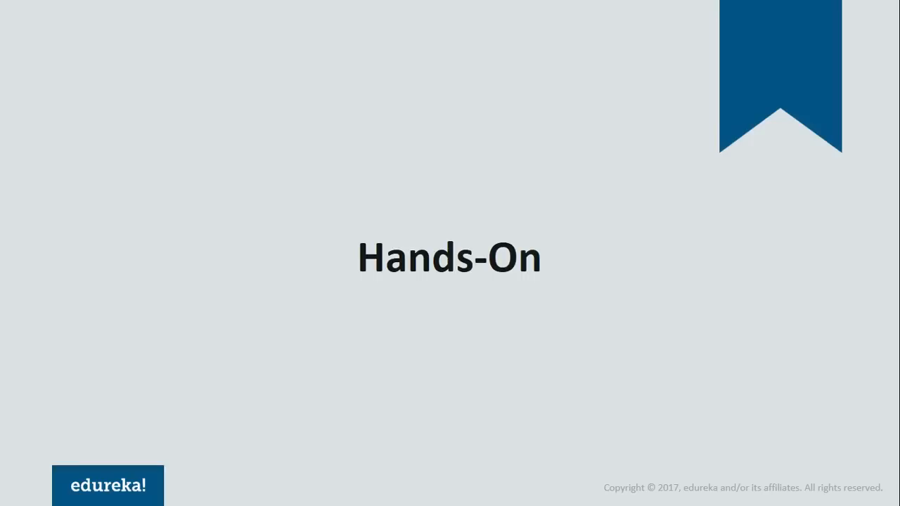
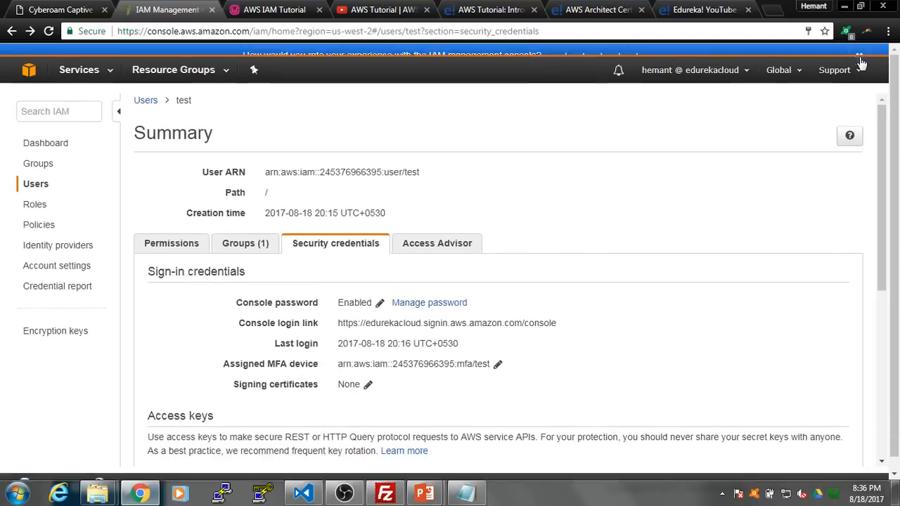
Switch to the localhost image upload page.
{"action": "left_click", "coordinate": [274, 9]}
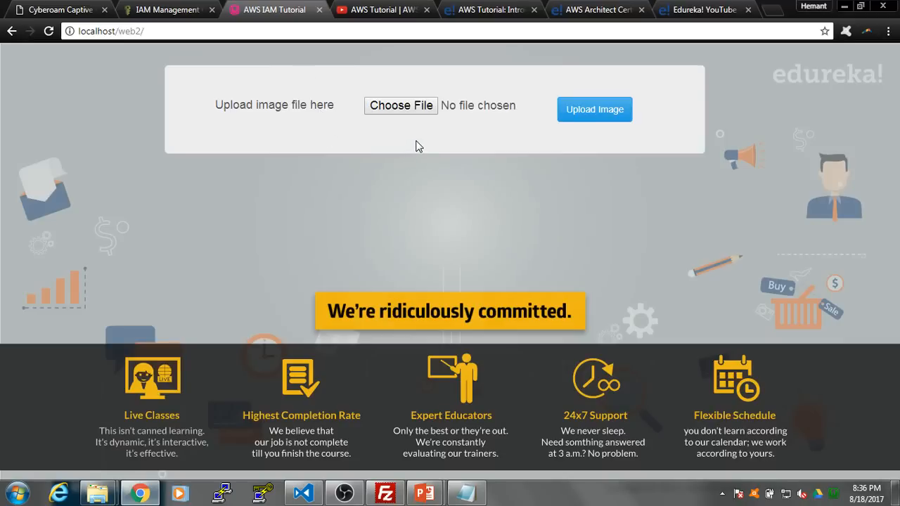
Browse to Sample Pictures, cancel without choosing an image, then open a new console tab from IAM.
{"action": "left_click", "coordinate": [417, 106]}
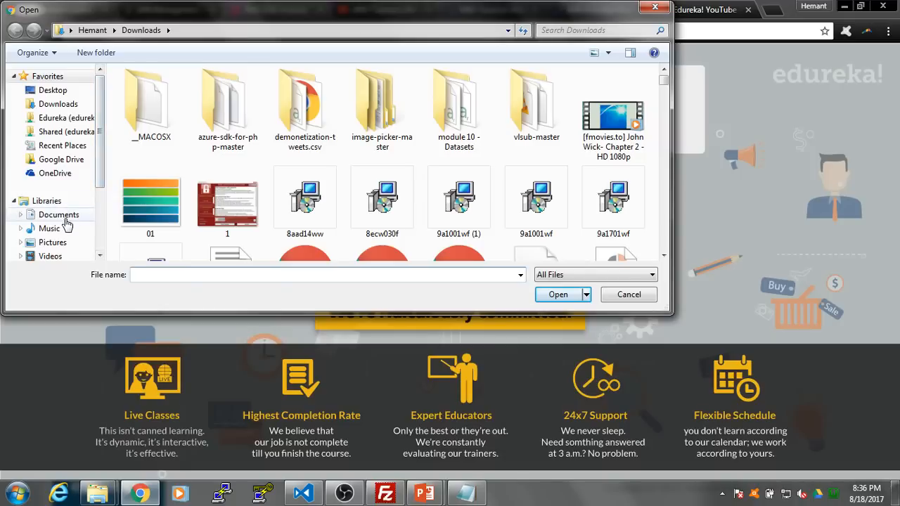
{"action": "left_click", "coordinate": [62, 244]}
{"action": "double_click", "coordinate": [151, 132]}
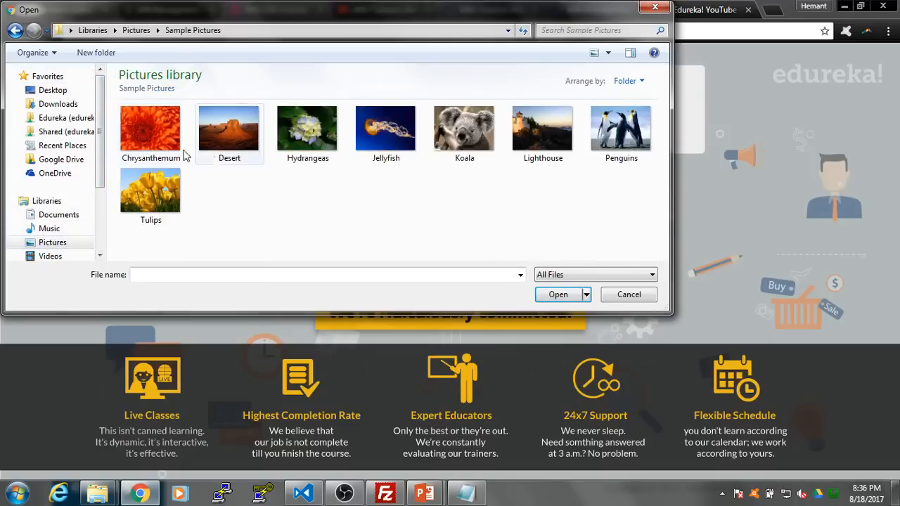
{"action": "left_click_drag", "start_coordinate": [626, 14], "coordinate": [671, 48]}
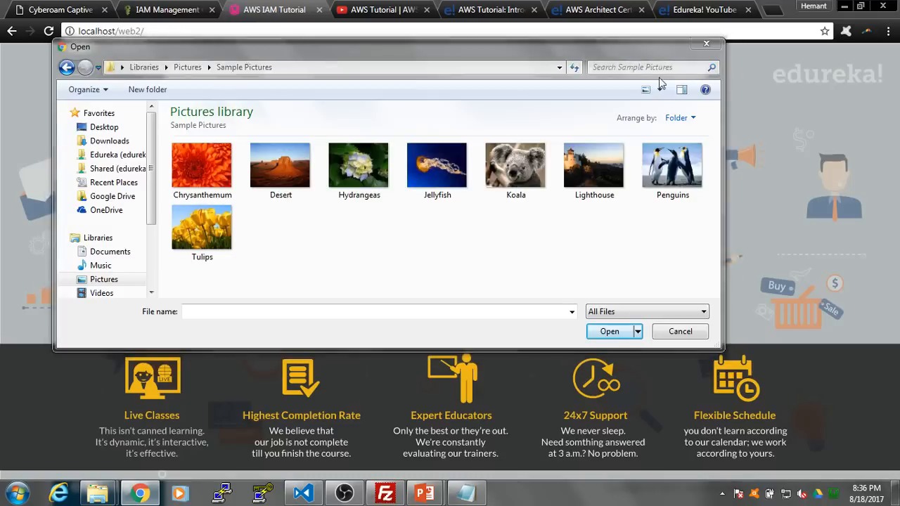
{"action": "left_click", "coordinate": [706, 44]}
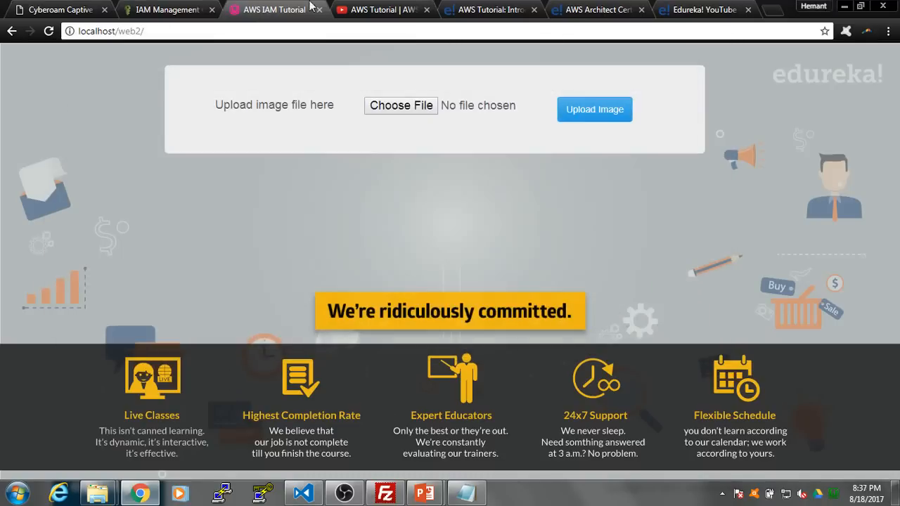
{"action": "left_click", "coordinate": [175, 10]}
{"action": "middle_click", "coordinate": [33, 60]}
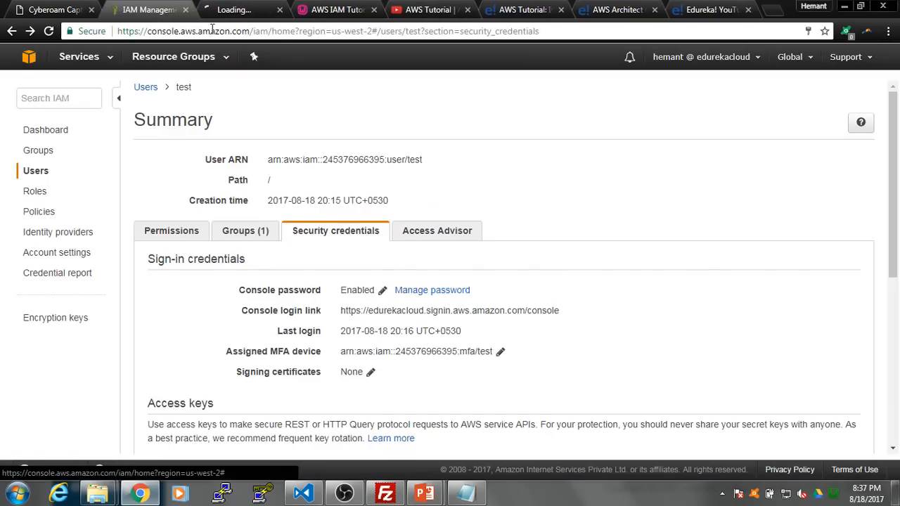
Open the quarantine-demo bucket in S3 from the new console tab.
{"action": "left_click", "coordinate": [243, 9]}
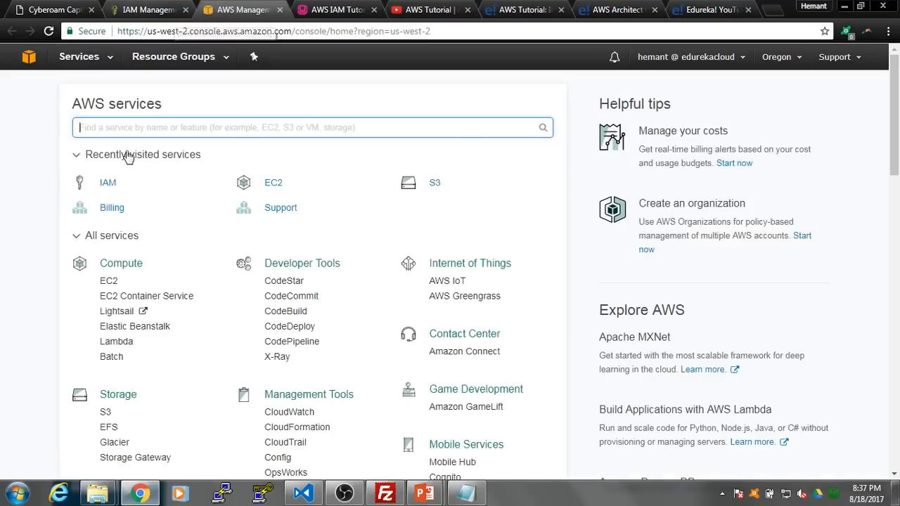
{"action": "scroll", "coordinate": [156, 224], "scroll_direction": "down", "scroll_amount": 1}
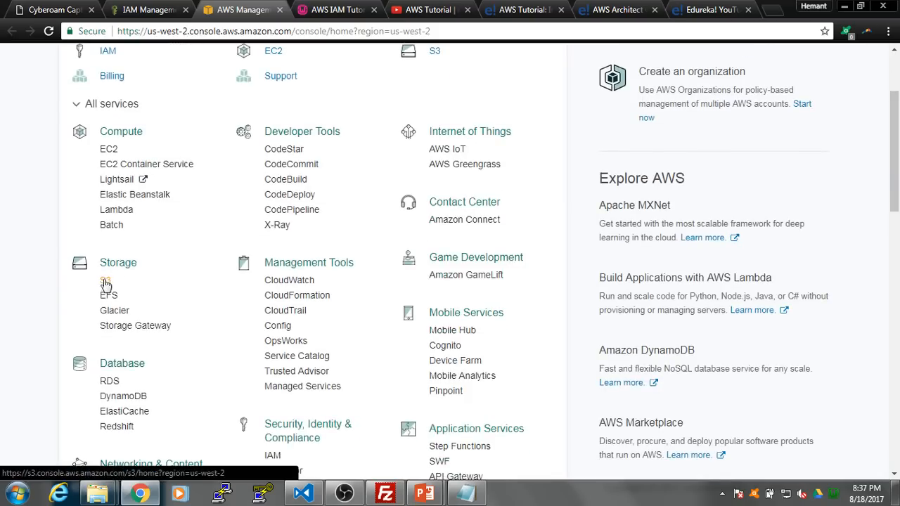
{"action": "left_click", "coordinate": [105, 283]}
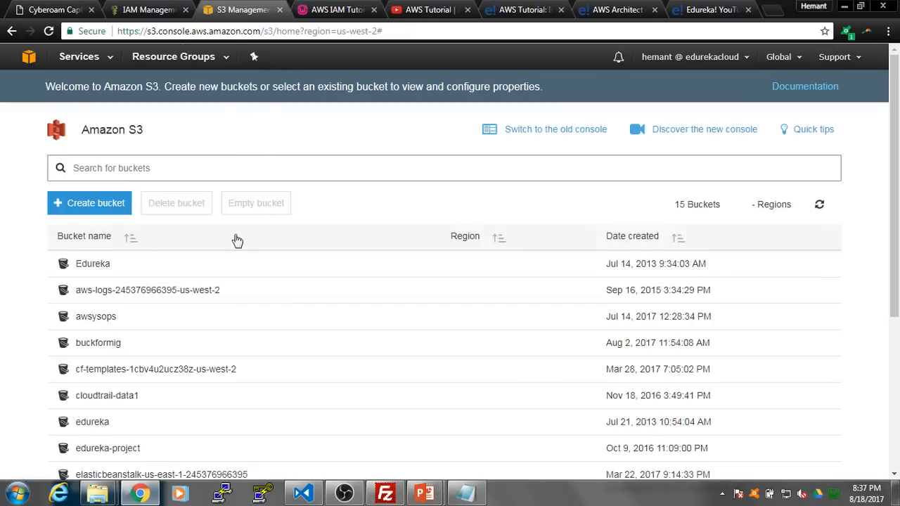
{"action": "scroll", "coordinate": [233, 237], "scroll_direction": "down", "scroll_amount": 3}
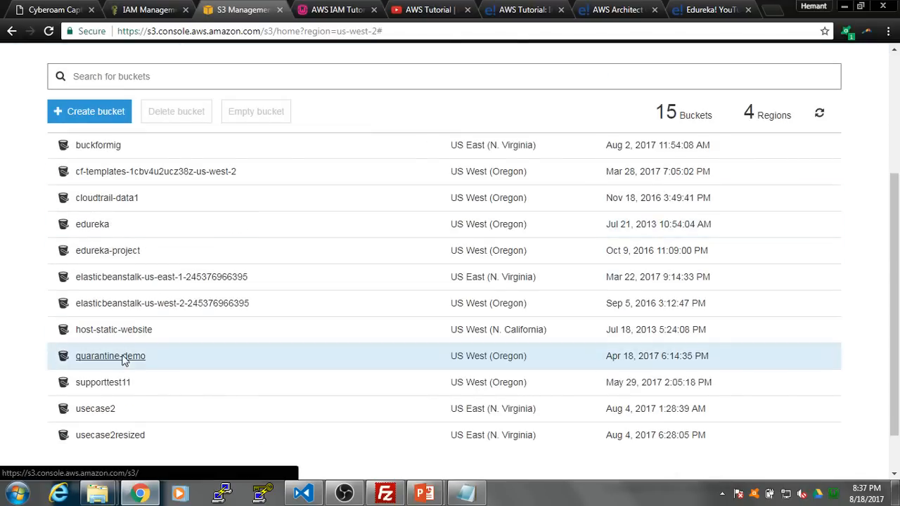
{"action": "left_click", "coordinate": [122, 356]}
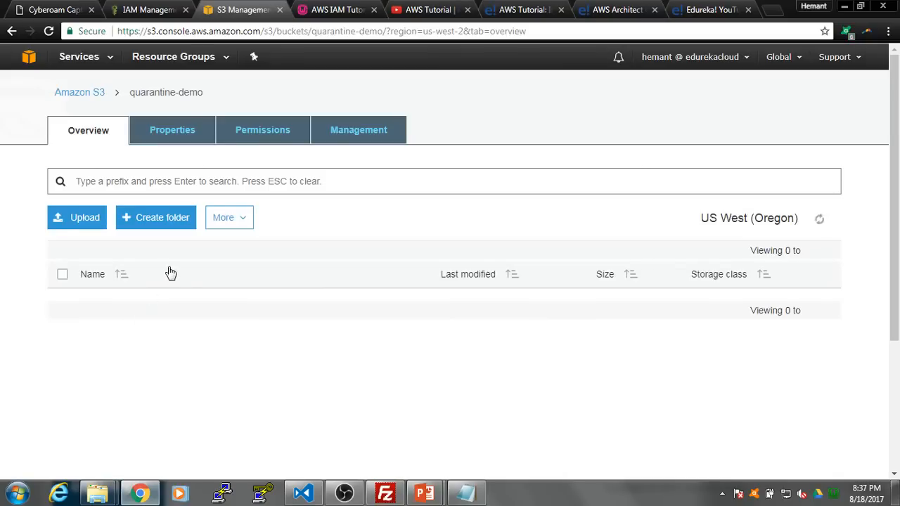
Delete 1503053639.jpg, 1503053419.jpg and 1503053240.jpg, then return to the code editor.
{"action": "scroll", "coordinate": [167, 271], "scroll_direction": "down", "scroll_amount": 2}
{"action": "scroll", "coordinate": [166, 269], "scroll_direction": "up", "scroll_amount": 1}
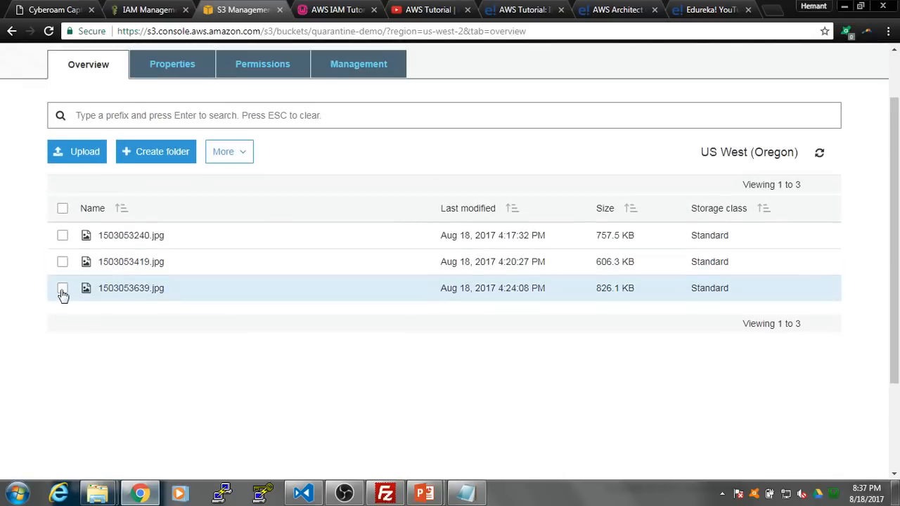
{"action": "left_click", "coordinate": [63, 288]}
{"action": "left_click", "coordinate": [63, 262]}
{"action": "left_click", "coordinate": [63, 236]}
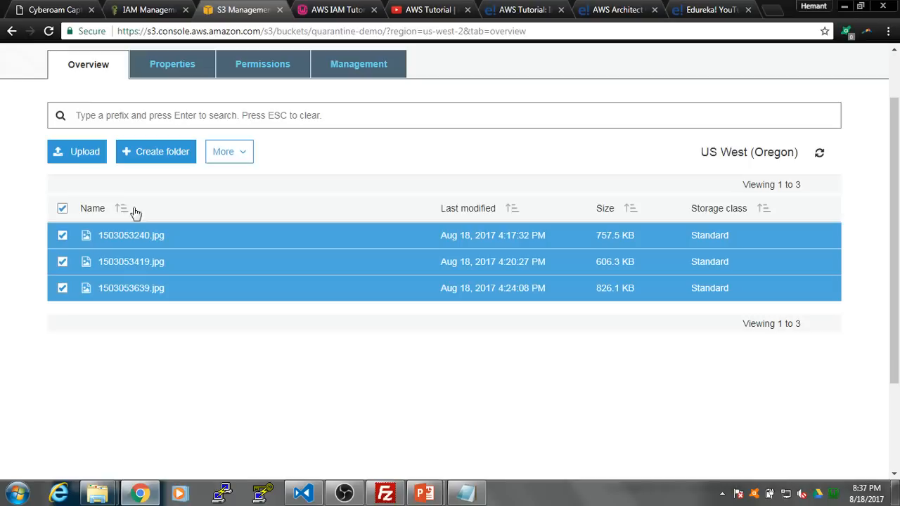
{"action": "left_click", "coordinate": [232, 153]}
{"action": "left_click", "coordinate": [260, 244]}
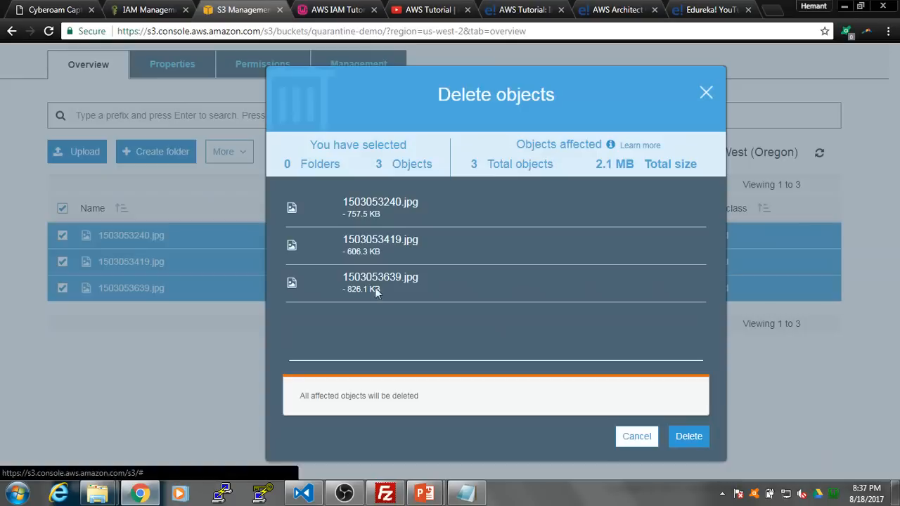
{"action": "left_click", "coordinate": [678, 438]}
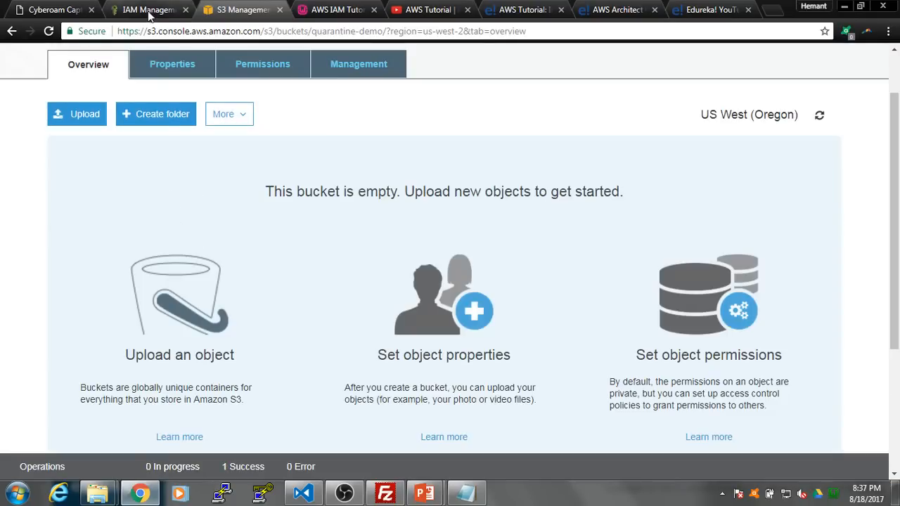
{"action": "left_click", "coordinate": [149, 11]}
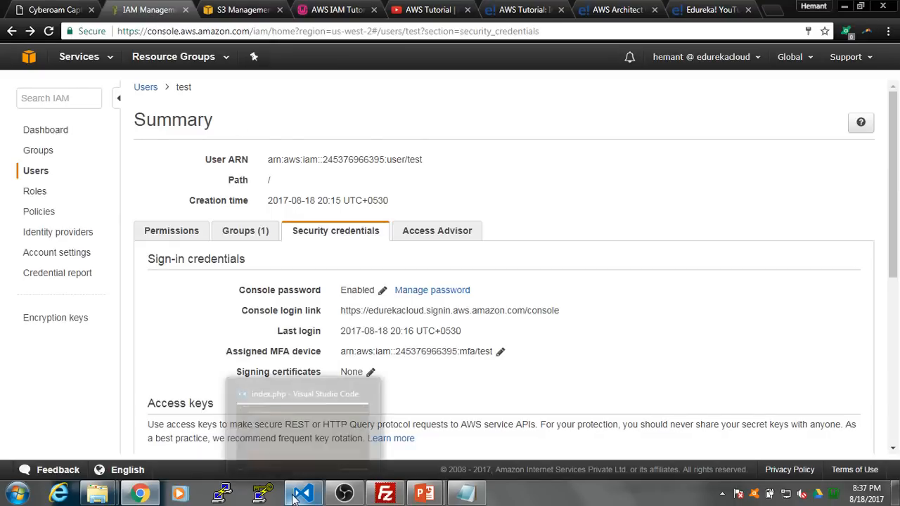
{"action": "left_click", "coordinate": [304, 450]}
{"action": "scroll", "coordinate": [325, 254], "scroll_direction": "down", "scroll_amount": 8}
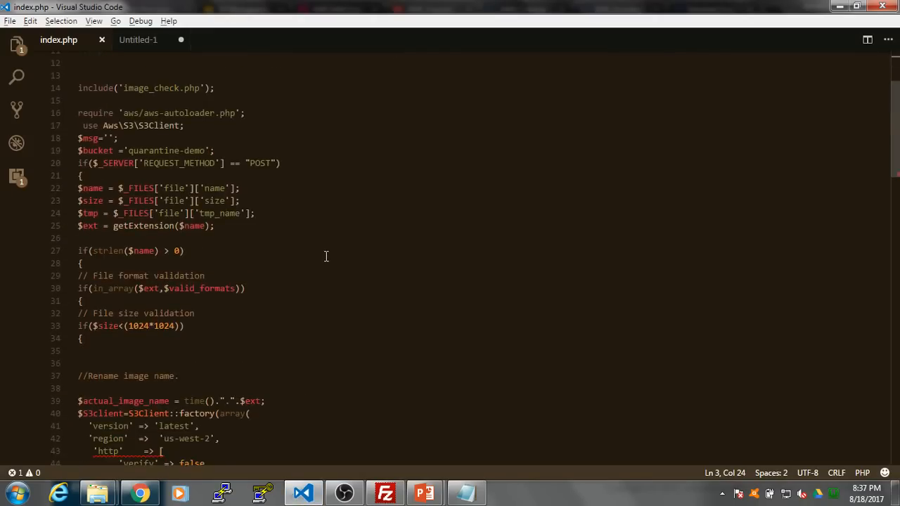
{"action": "scroll", "coordinate": [325, 253], "scroll_direction": "up", "scroll_amount": 8}
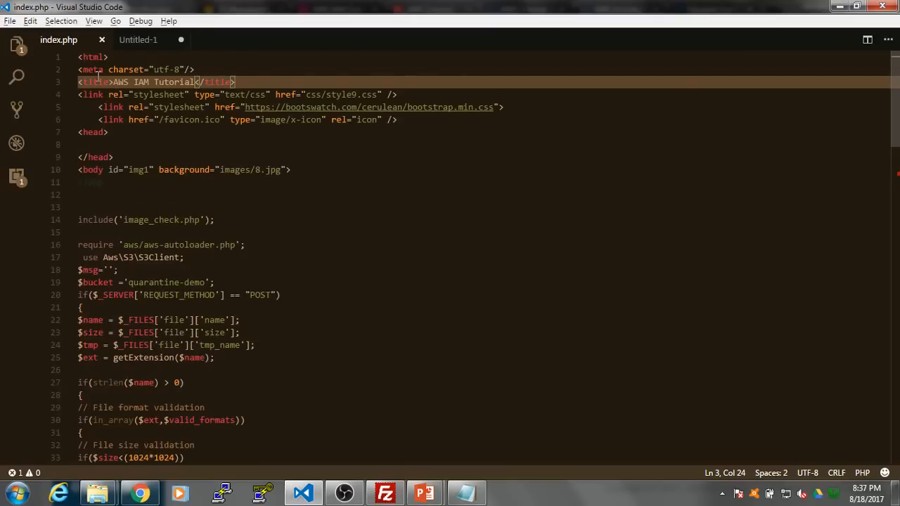
{"action": "scroll", "coordinate": [248, 178], "scroll_direction": "down", "scroll_amount": 9}
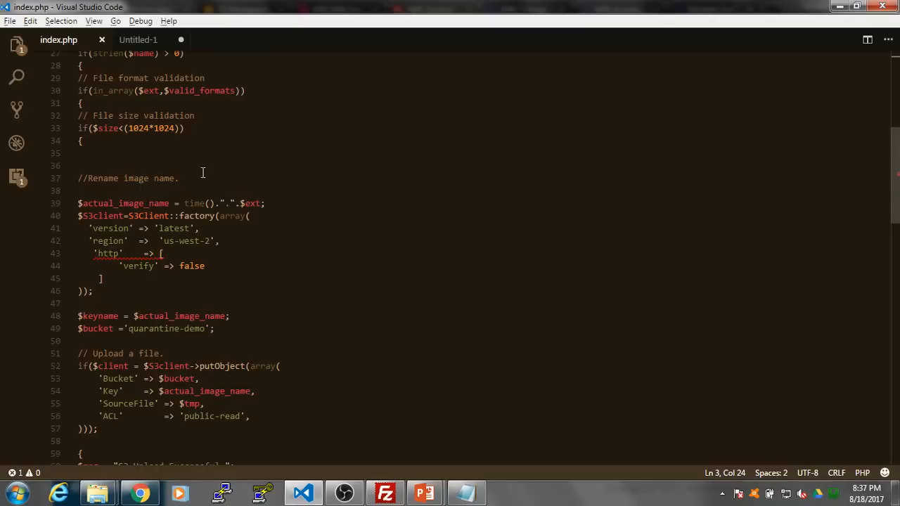
{"action": "left_click", "coordinate": [469, 497]}
{"action": "left_click", "coordinate": [140, 495]}
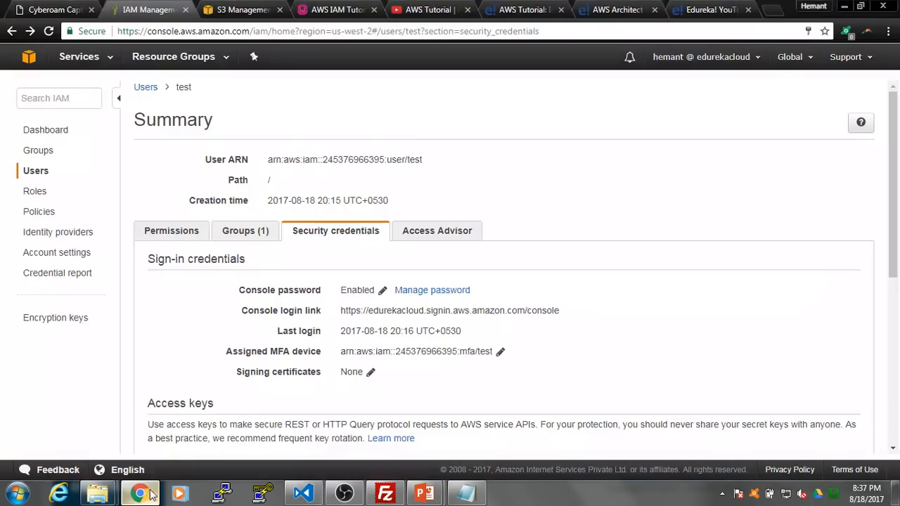
{"action": "left_click", "coordinate": [321, 9]}
Upload Jellyfish.jpg from Sample Pictures and see it fail with a CredentialsException.
{"action": "left_click", "coordinate": [400, 105]}
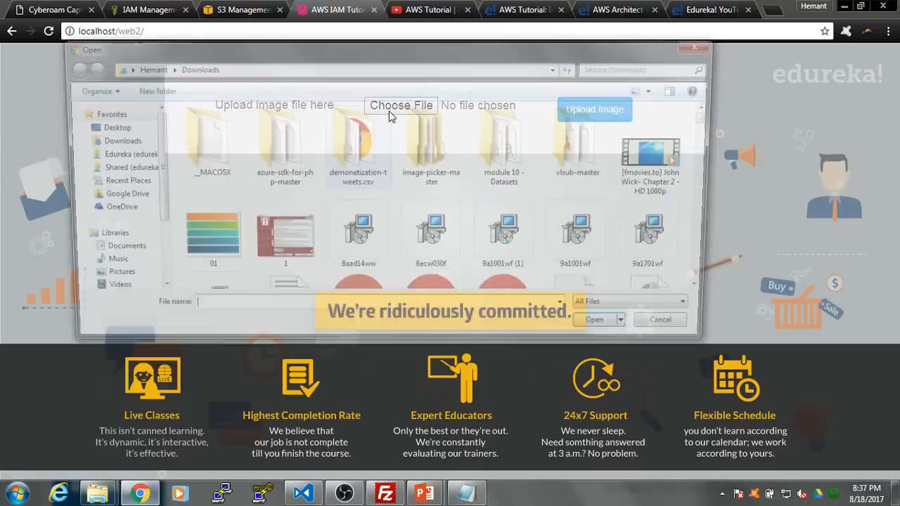
{"action": "left_click", "coordinate": [104, 279]}
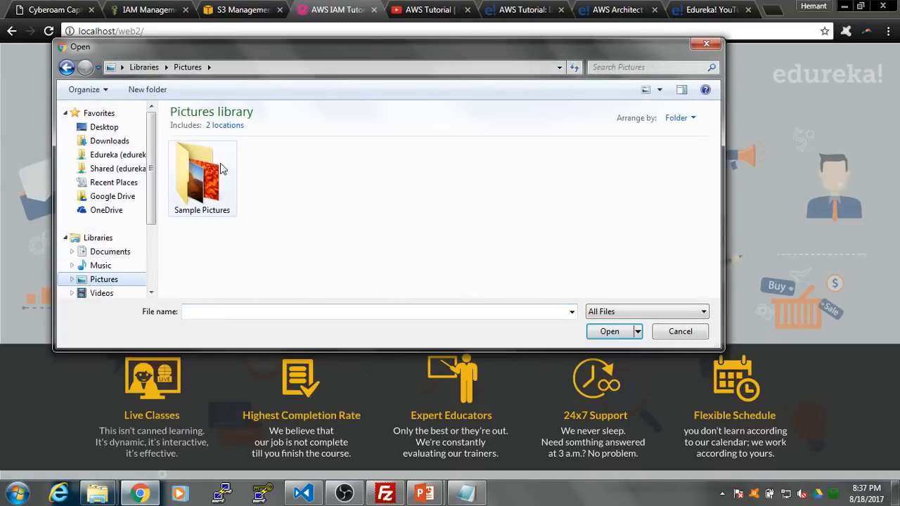
{"action": "double_click", "coordinate": [203, 168]}
{"action": "left_click", "coordinate": [444, 176]}
{"action": "double_click", "coordinate": [445, 176]}
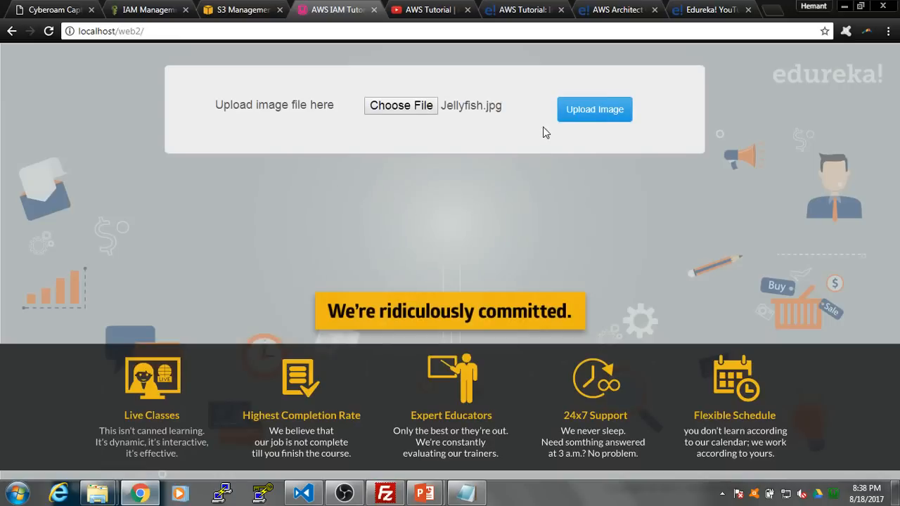
{"action": "left_click", "coordinate": [615, 114]}
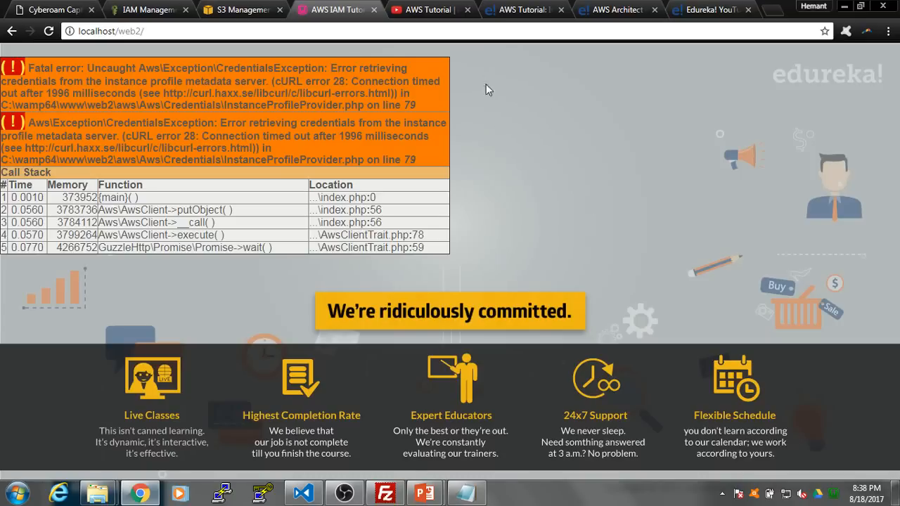
{"action": "left_click", "coordinate": [149, 9]}
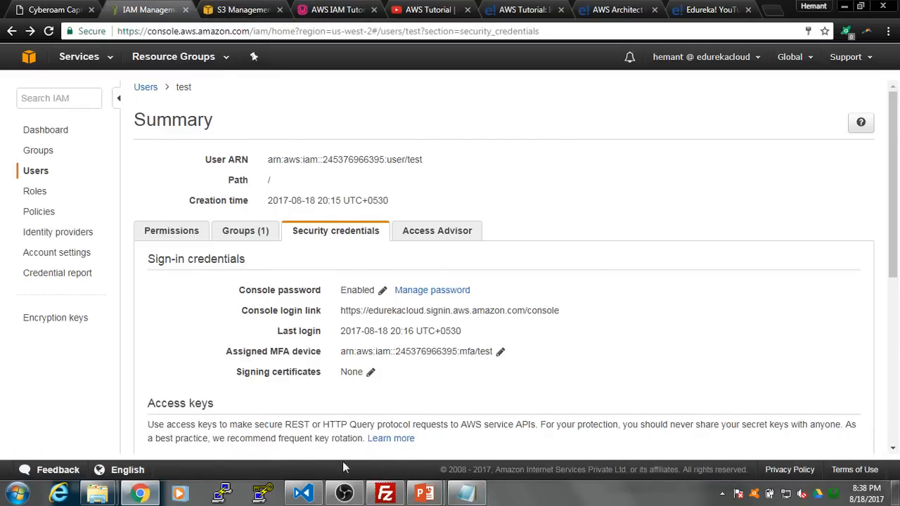
Paste a credentials block after line 40 of index.php and clear its old key and secret values.
{"action": "left_click", "coordinate": [140, 493]}
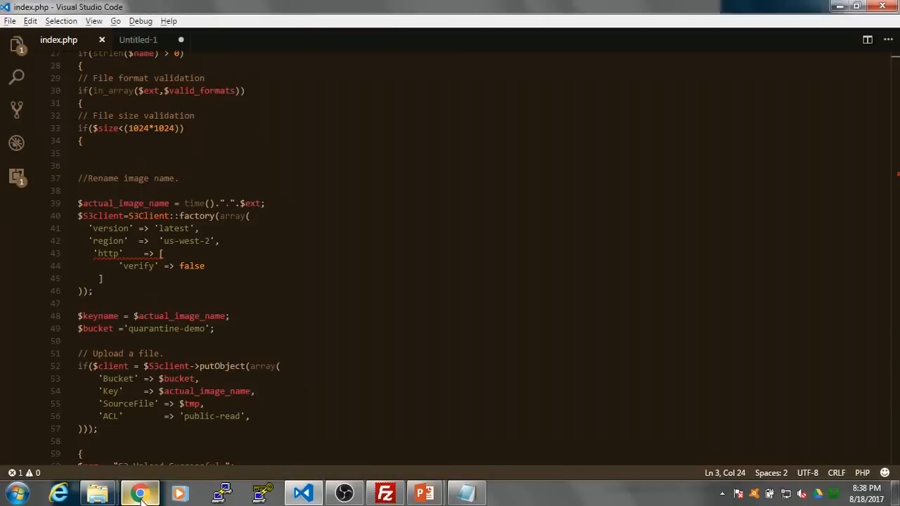
{"action": "left_click", "coordinate": [135, 39]}
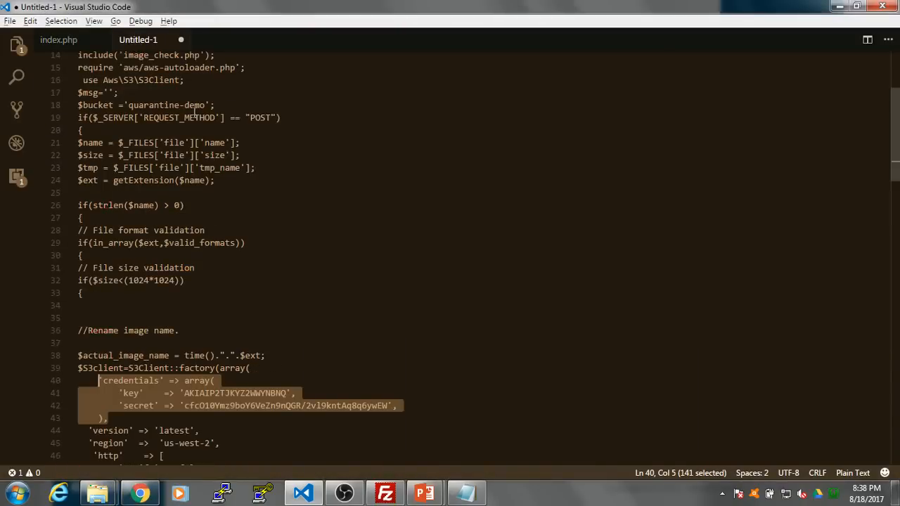
{"action": "left_click", "coordinate": [93, 41]}
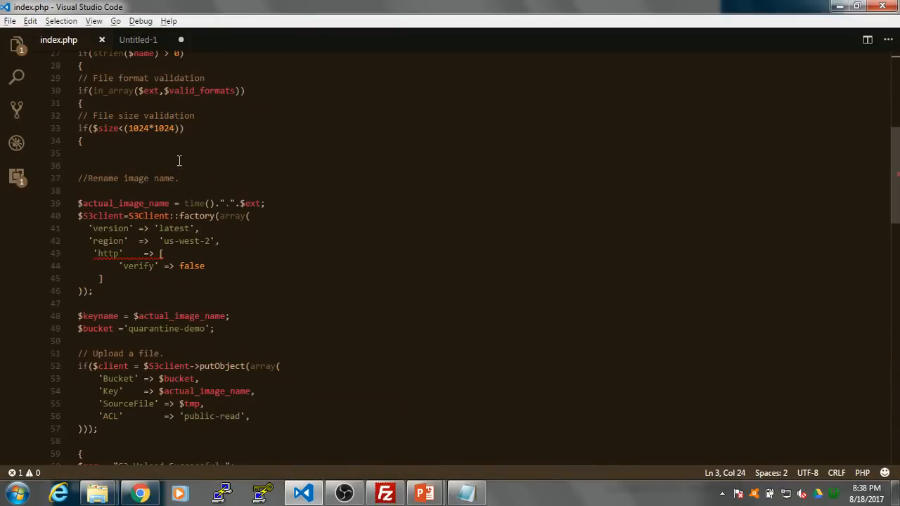
{"action": "left_click", "coordinate": [252, 218]}
{"action": "key", "text": "Return"}
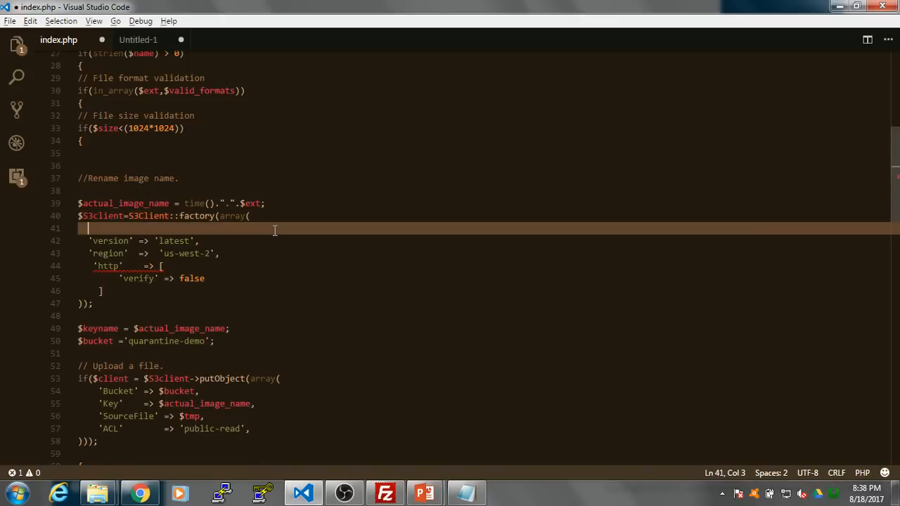
{"action": "key", "text": "ctrl+v"}
{"action": "double_click", "coordinate": [236, 240]}
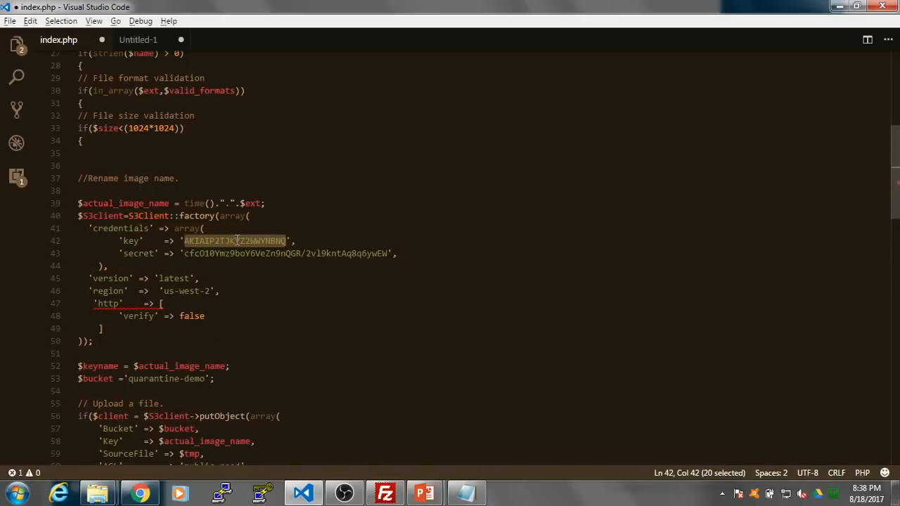
{"action": "key", "text": "BackSpace"}
{"action": "left_click_drag", "start_coordinate": [187, 253], "coordinate": [388, 253]}
{"action": "key", "text": "BackSpace"}
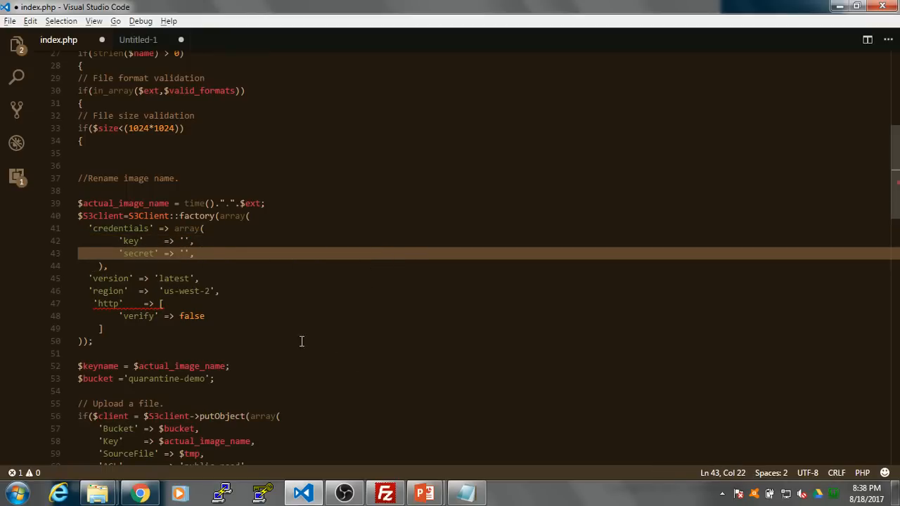
Copy the new access key ID from Notepad into the key value on line 42.
{"action": "left_click", "coordinate": [465, 493]}
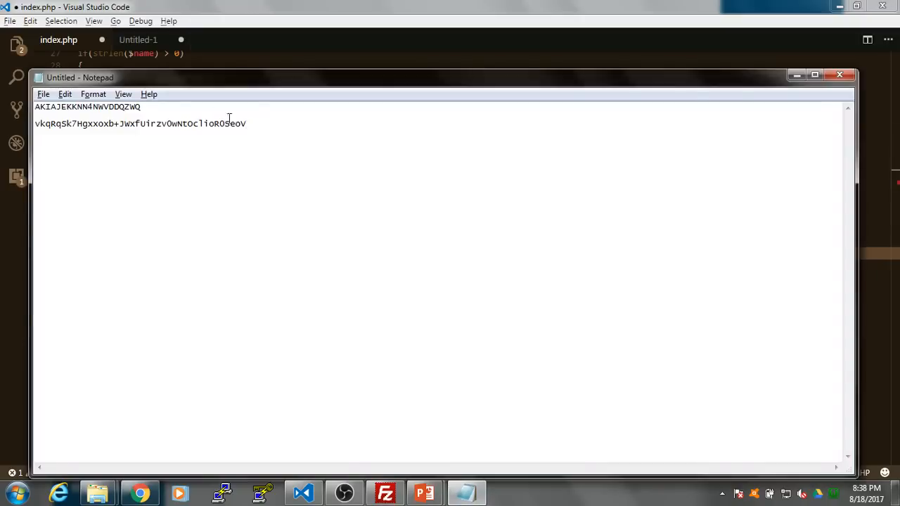
{"action": "left_click_drag", "start_coordinate": [147, 107], "coordinate": [35, 101]}
{"action": "key", "text": "ctrl+c"}
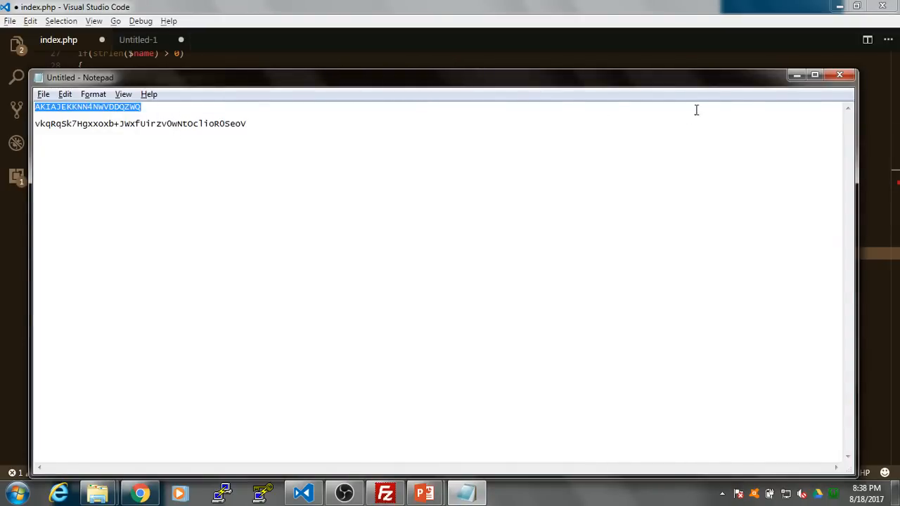
{"action": "left_click", "coordinate": [796, 75]}
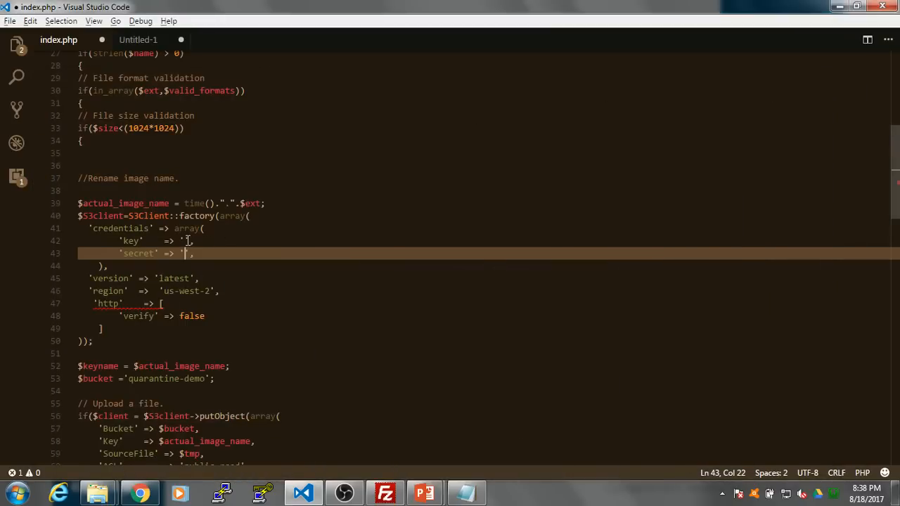
{"action": "left_click", "coordinate": [184, 240]}
{"action": "key", "text": "ctrl+v"}
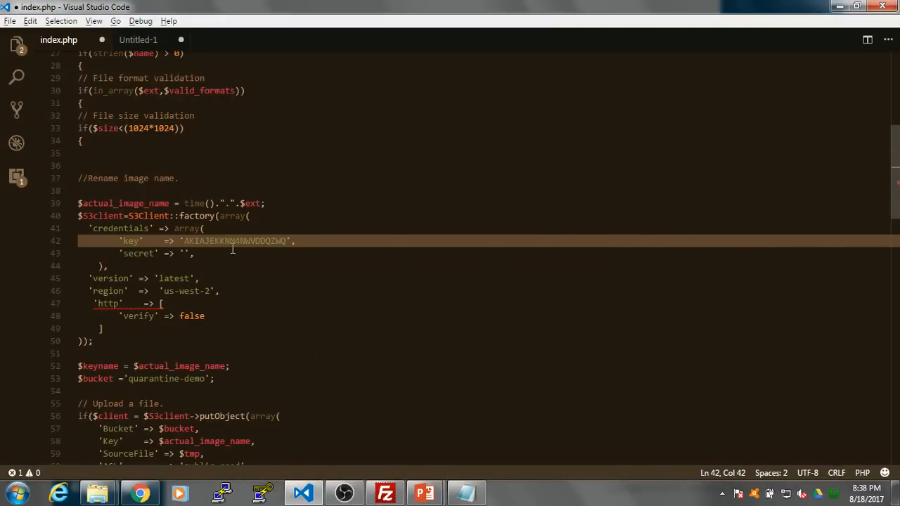
Copy the secret from Notepad into the secret value on line 43.
{"action": "left_click", "coordinate": [465, 494]}
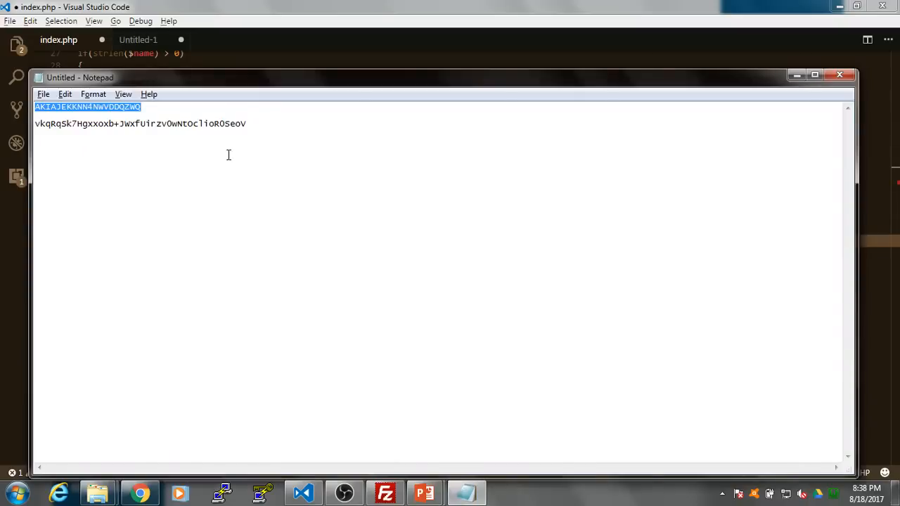
{"action": "left_click", "coordinate": [251, 123]}
{"action": "left_click_drag", "start_coordinate": [251, 123], "coordinate": [29, 124]}
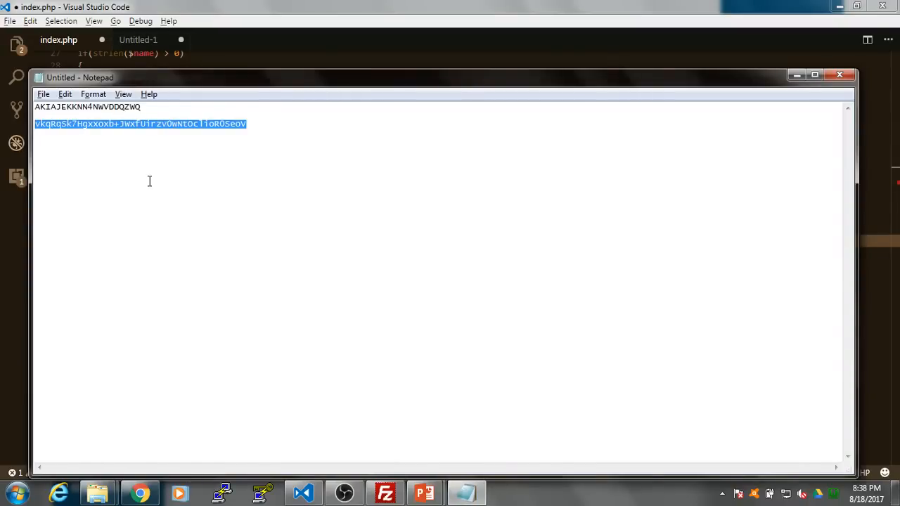
{"action": "left_click", "coordinate": [797, 75]}
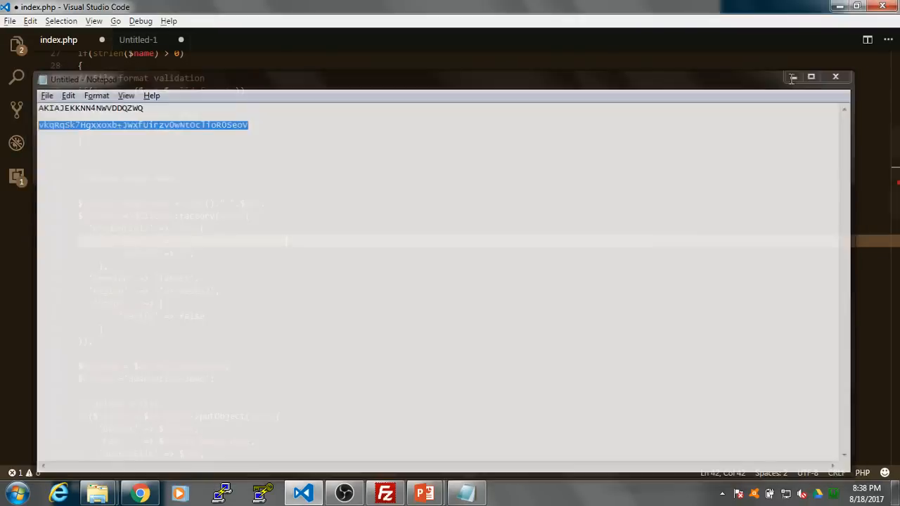
{"action": "left_click", "coordinate": [186, 254]}
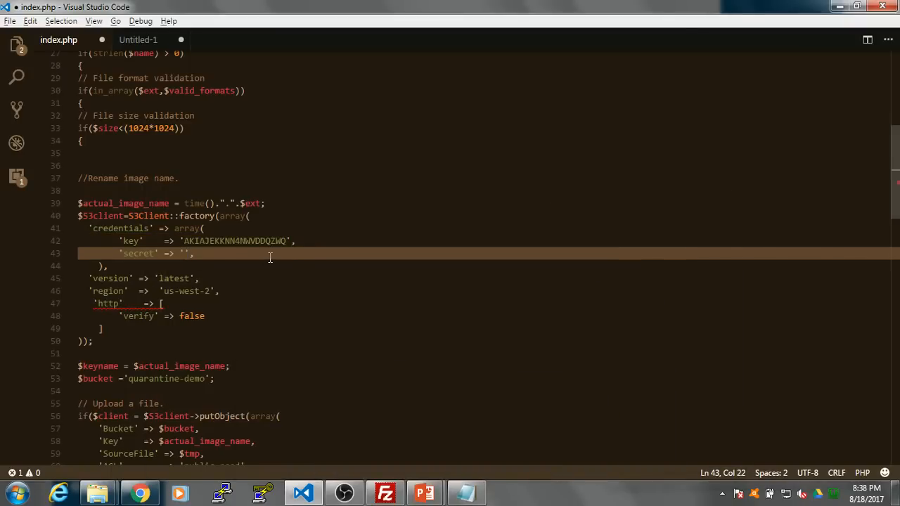
{"action": "key", "text": "ctrl+v"}
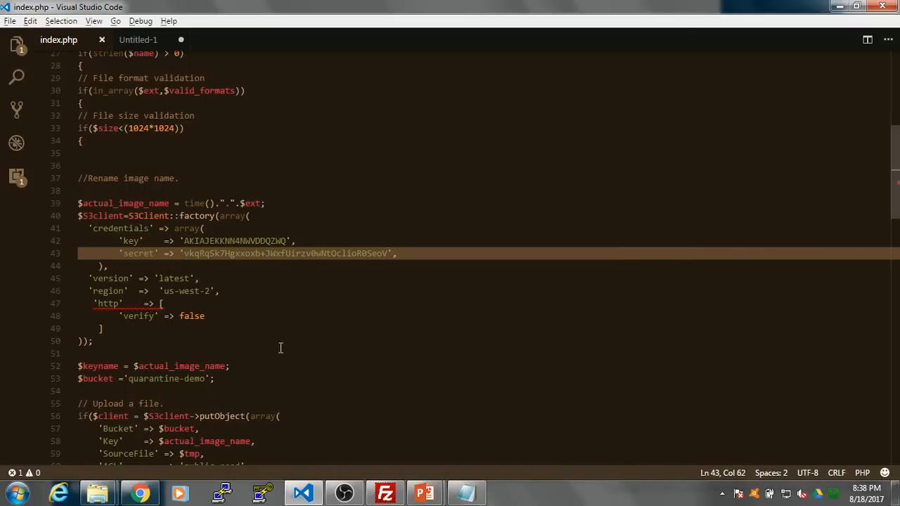
{"action": "left_click", "coordinate": [146, 494]}
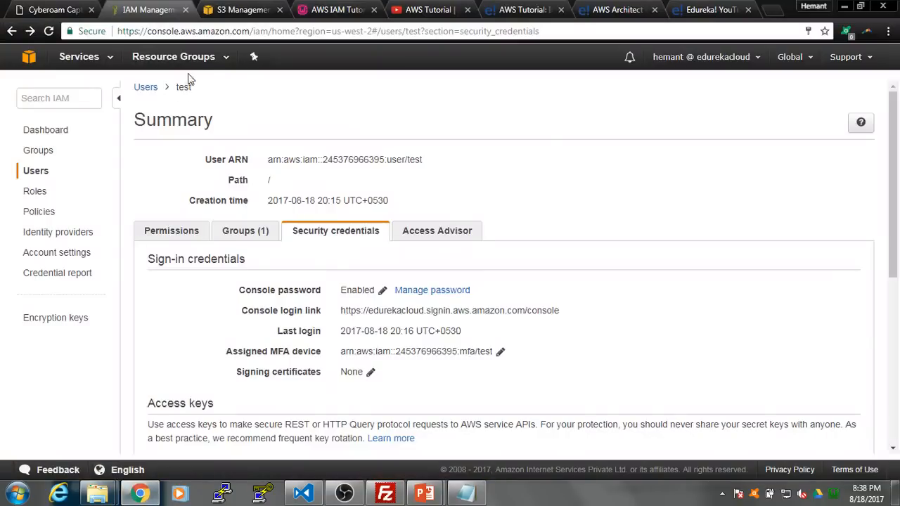
Reload the localhost upload page and upload Hydrangeas.jpg, reaching S3 Upload Complete.
{"action": "left_click", "coordinate": [349, 5]}
{"action": "left_click", "coordinate": [296, 31]}
{"action": "key", "text": "Return"}
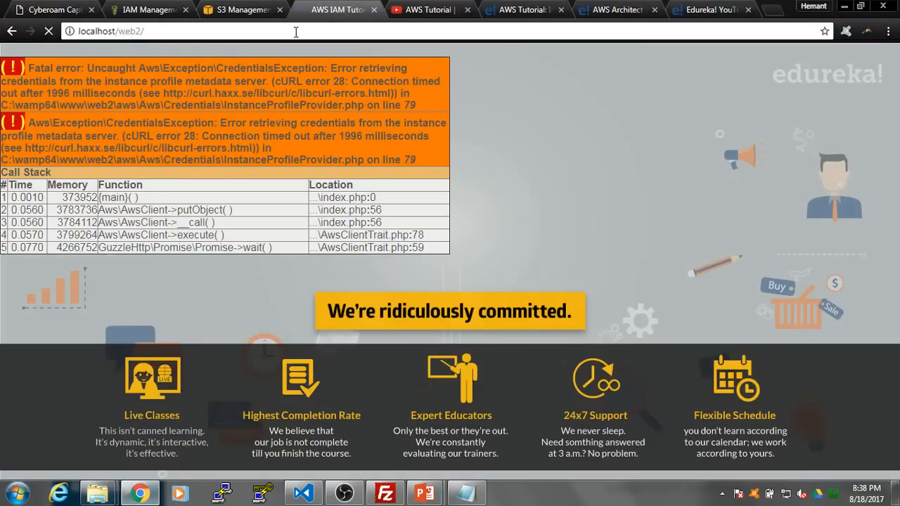
{"action": "left_click", "coordinate": [394, 104]}
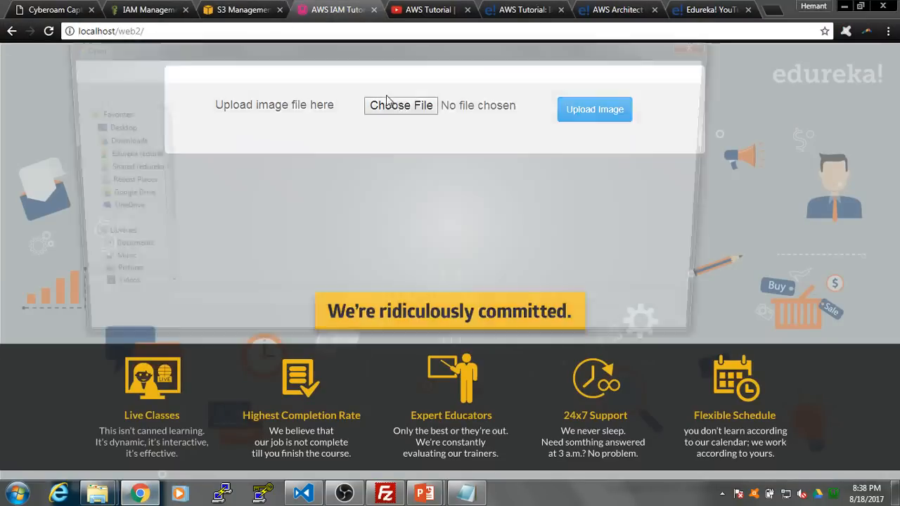
{"action": "left_click", "coordinate": [362, 173]}
{"action": "double_click", "coordinate": [362, 172]}
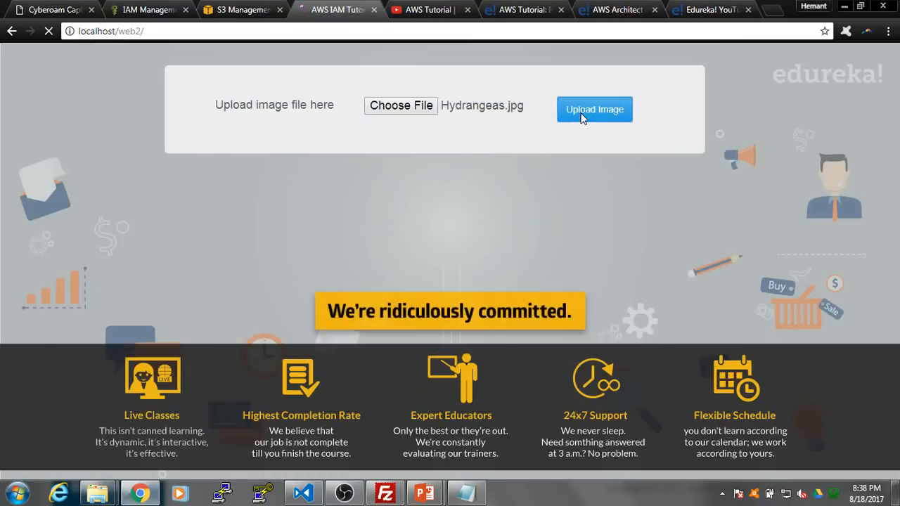
{"action": "left_click", "coordinate": [583, 113]}
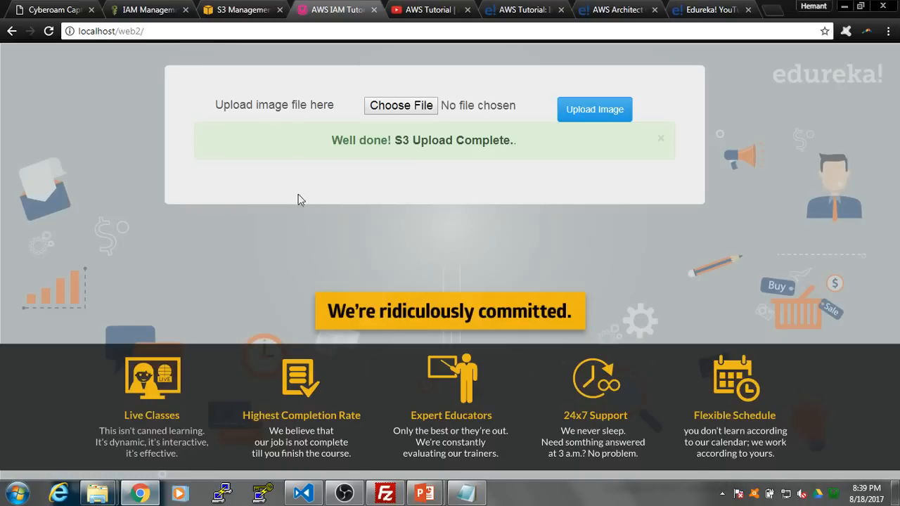
{"action": "left_click", "coordinate": [158, 10]}
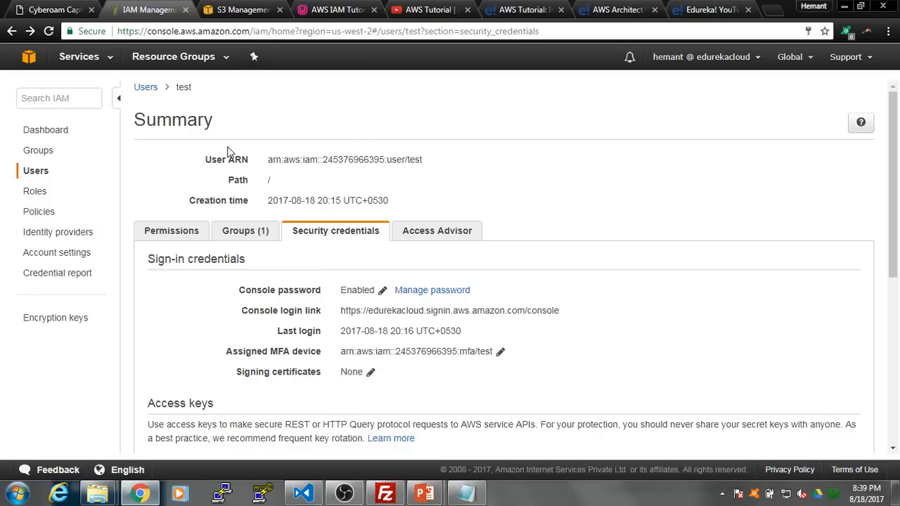
Make the administrator user's access key Inactive on its Security credentials tab.
{"action": "left_click", "coordinate": [54, 132]}
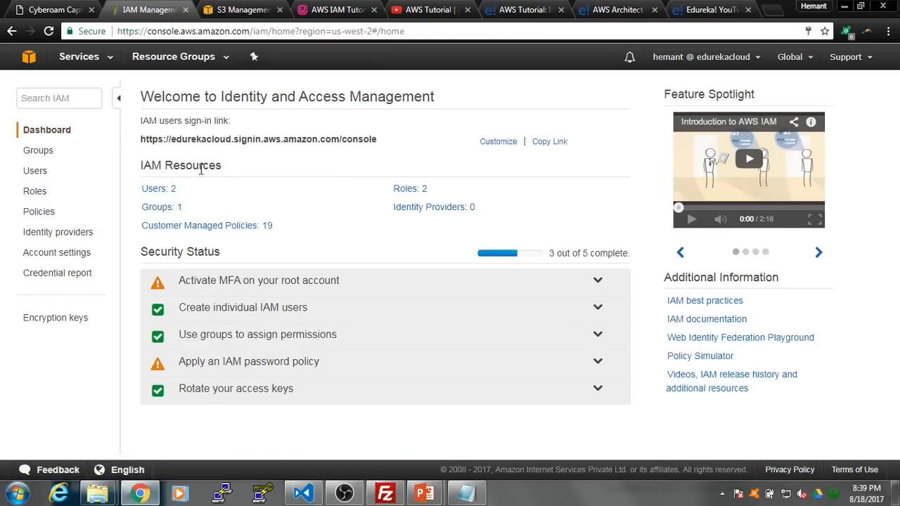
{"action": "left_click", "coordinate": [160, 191]}
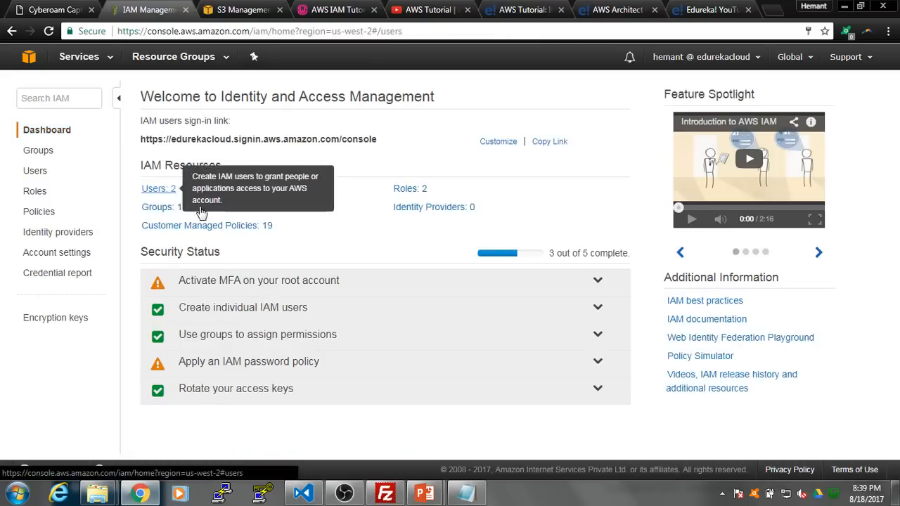
{"action": "left_click", "coordinate": [187, 185]}
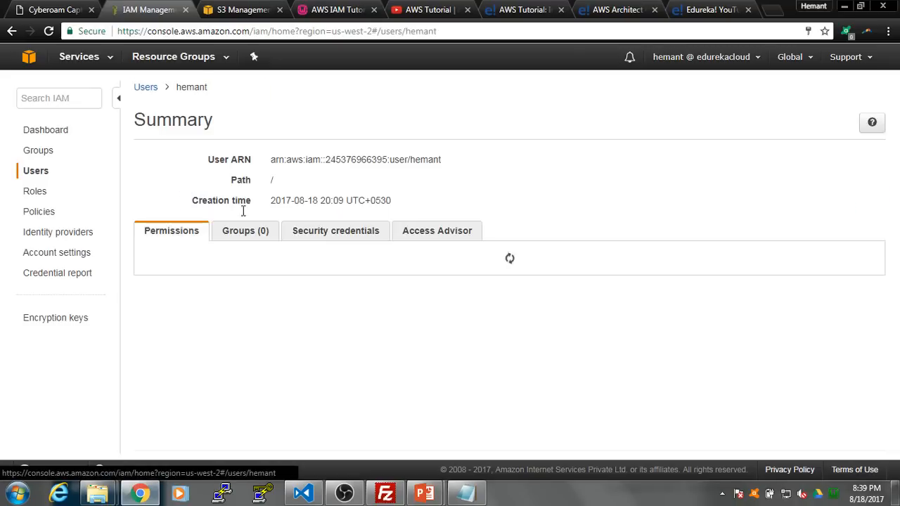
{"action": "left_click", "coordinate": [322, 232]}
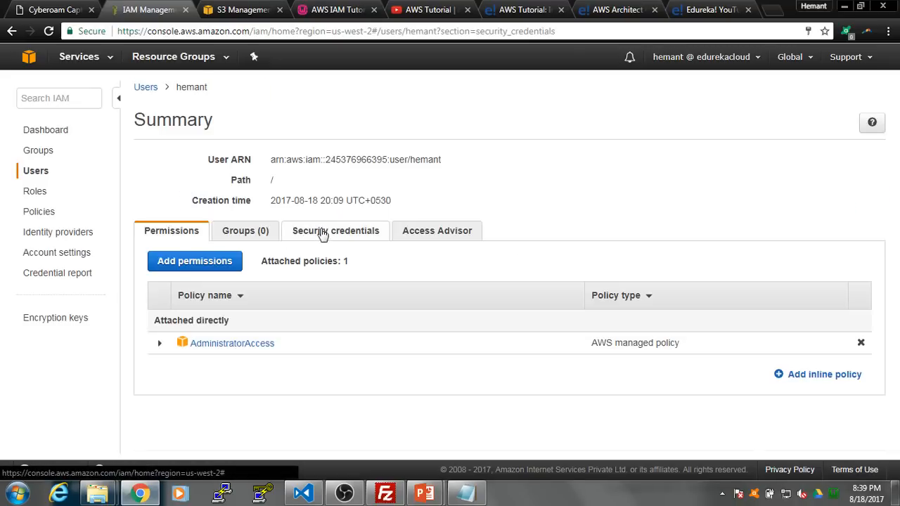
{"action": "scroll", "coordinate": [385, 262], "scroll_direction": "down", "scroll_amount": 5}
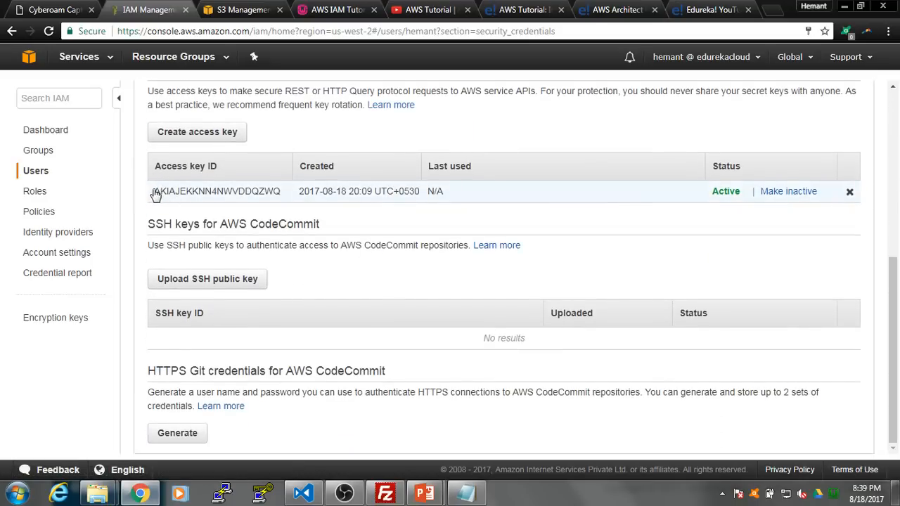
{"action": "left_click_drag", "start_coordinate": [154, 192], "coordinate": [285, 195]}
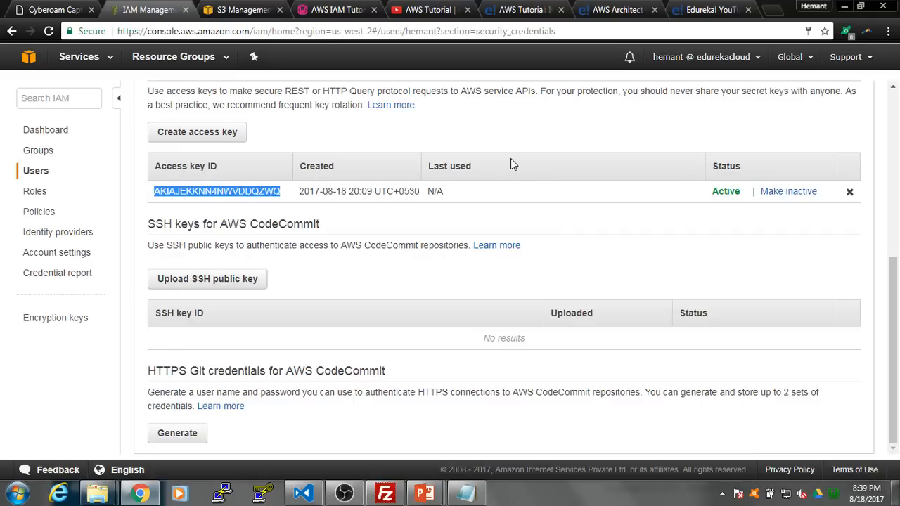
{"action": "left_click", "coordinate": [773, 199]}
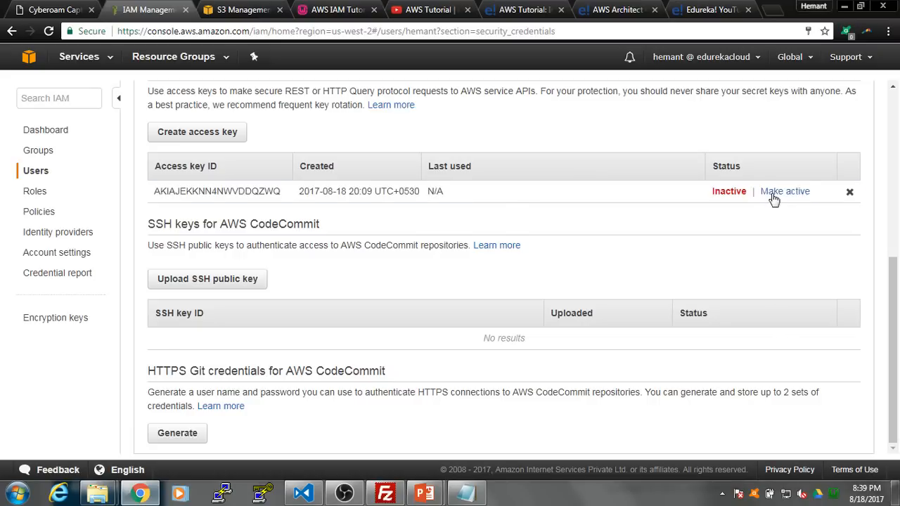
{"action": "left_click", "coordinate": [330, 10]}
{"action": "left_click", "coordinate": [257, 31]}
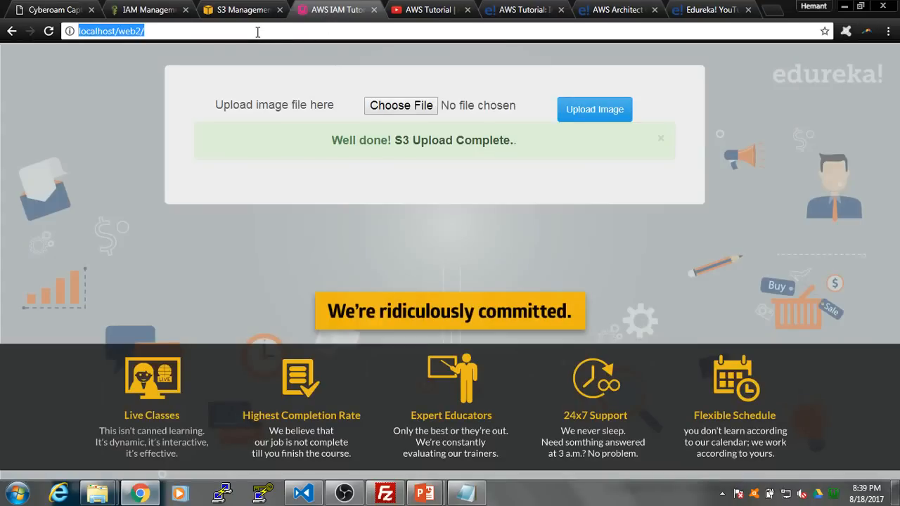
Reload and retry uploading Jellyfish.jpg, getting a 403 InvalidAccessKeyId error.
{"action": "key", "text": "Return"}
{"action": "left_click", "coordinate": [380, 107]}
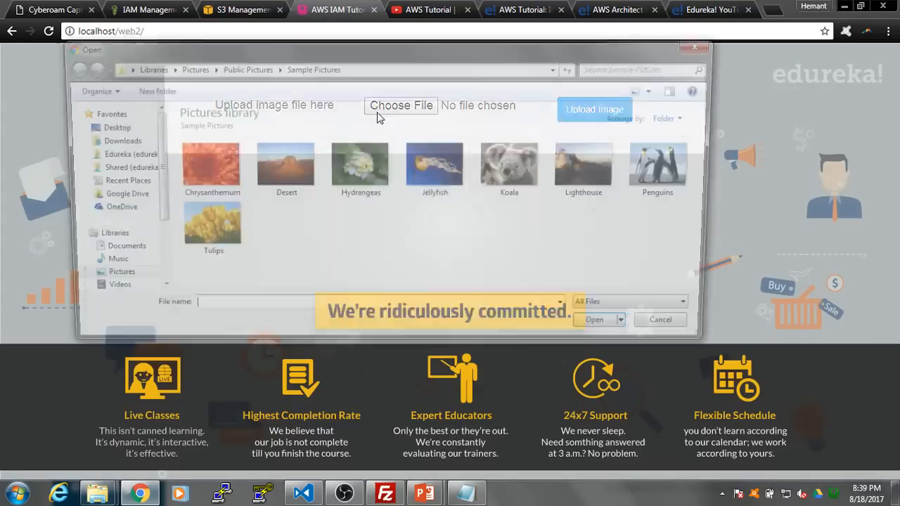
{"action": "left_click", "coordinate": [439, 173]}
{"action": "double_click", "coordinate": [439, 172]}
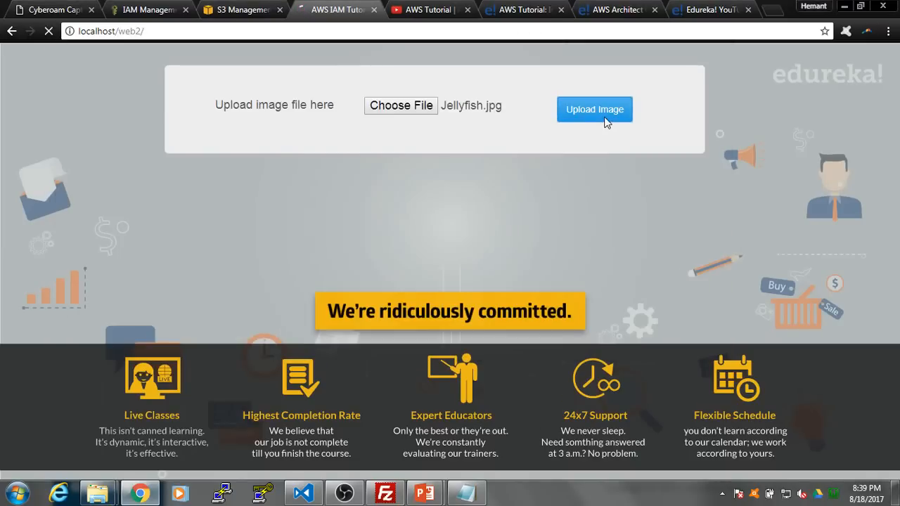
{"action": "left_click", "coordinate": [604, 119]}
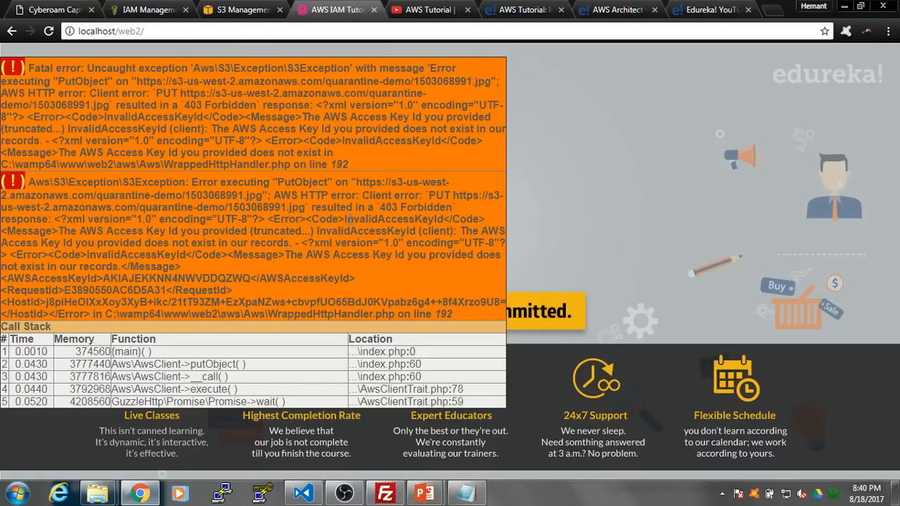
{"action": "left_click_drag", "start_coordinate": [344, 219], "coordinate": [436, 219]}
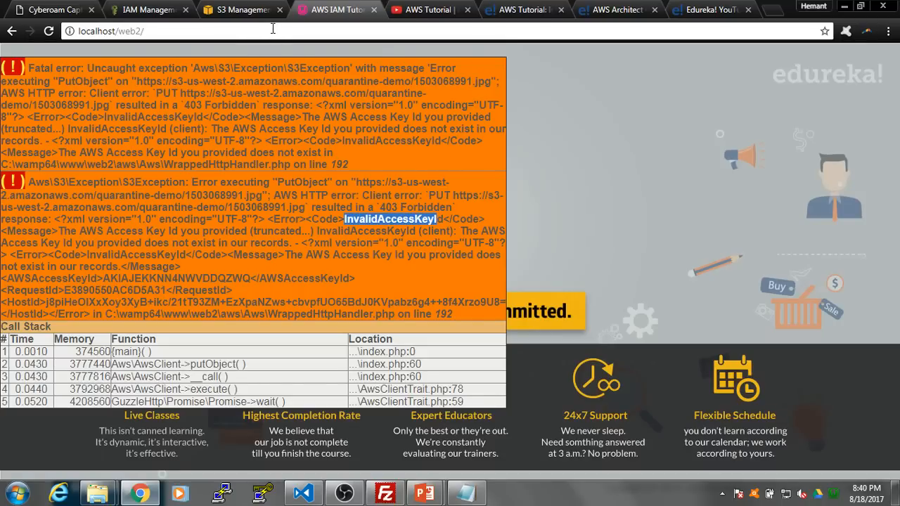
{"action": "left_click", "coordinate": [144, 10]}
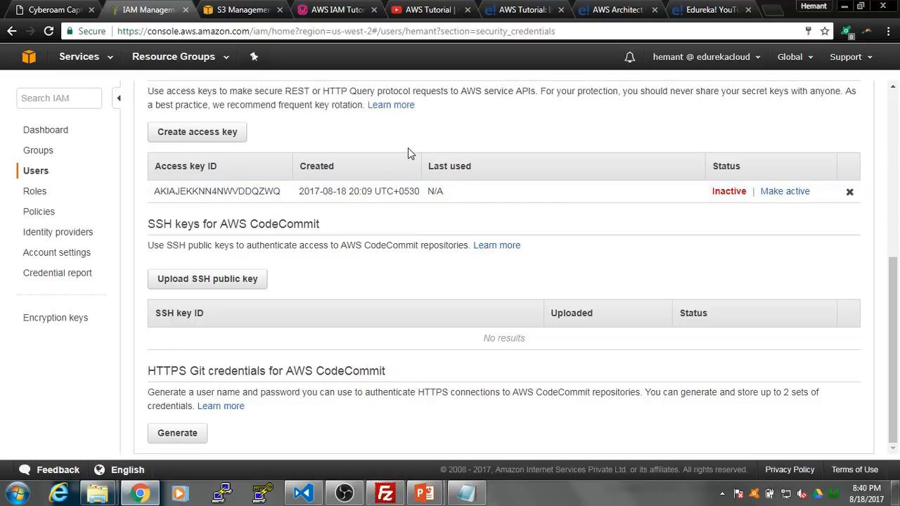
Copy the t2.micro instance's public IP 34.213.213.106 from EC2 running instances.
{"action": "left_click", "coordinate": [243, 10]}
{"action": "left_click", "coordinate": [47, 31]}
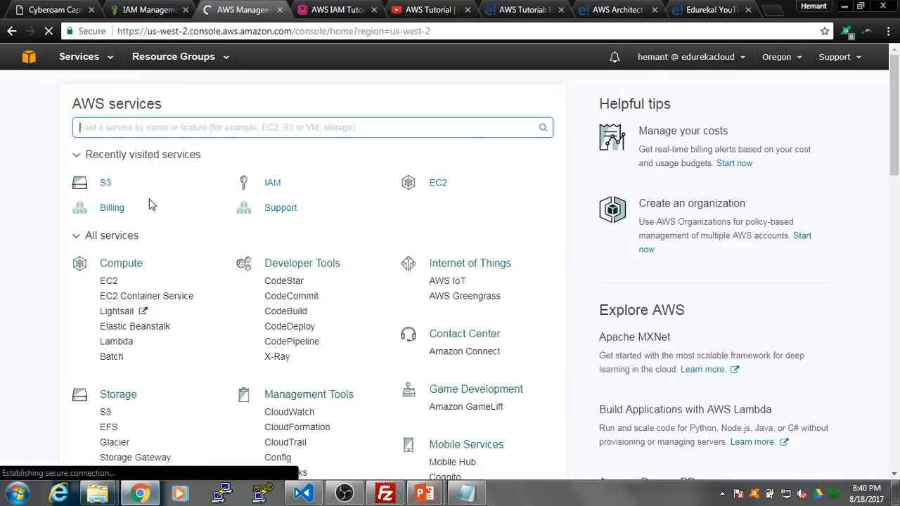
{"action": "left_click", "coordinate": [439, 187]}
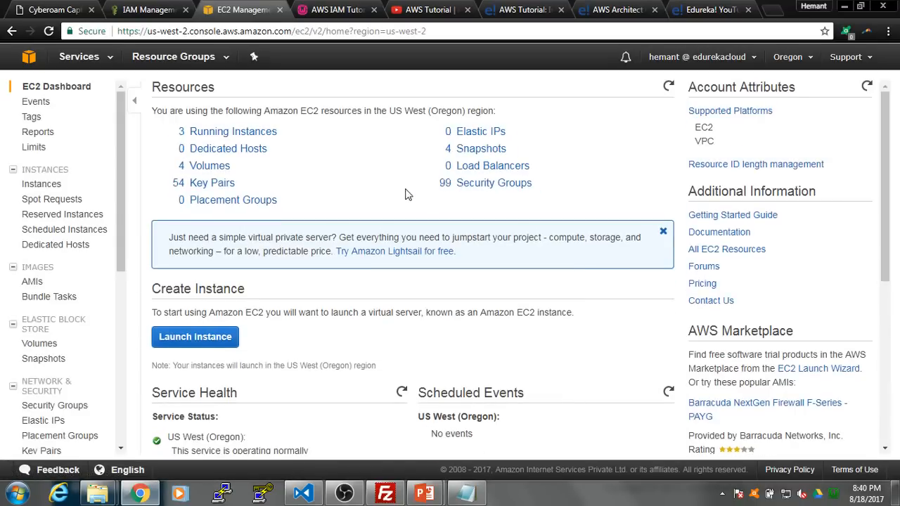
{"action": "left_click", "coordinate": [244, 134]}
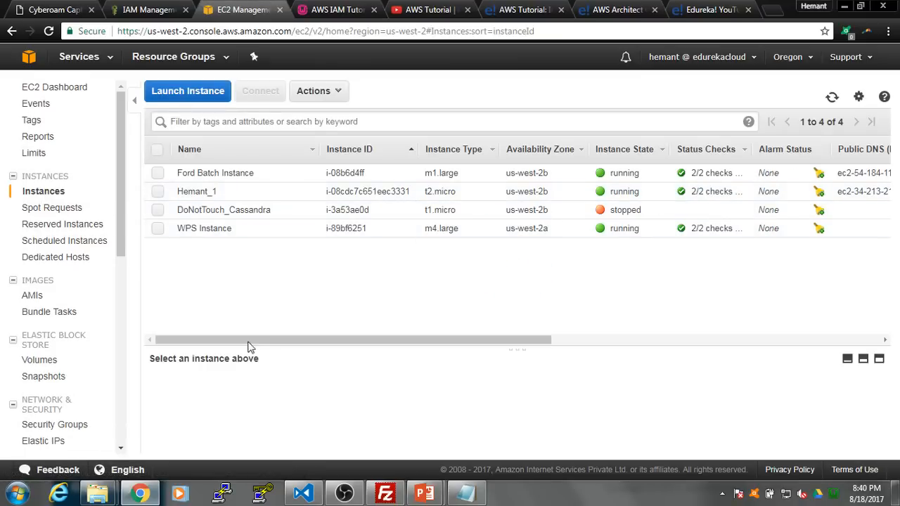
{"action": "left_click_drag", "start_coordinate": [274, 341], "coordinate": [490, 340]}
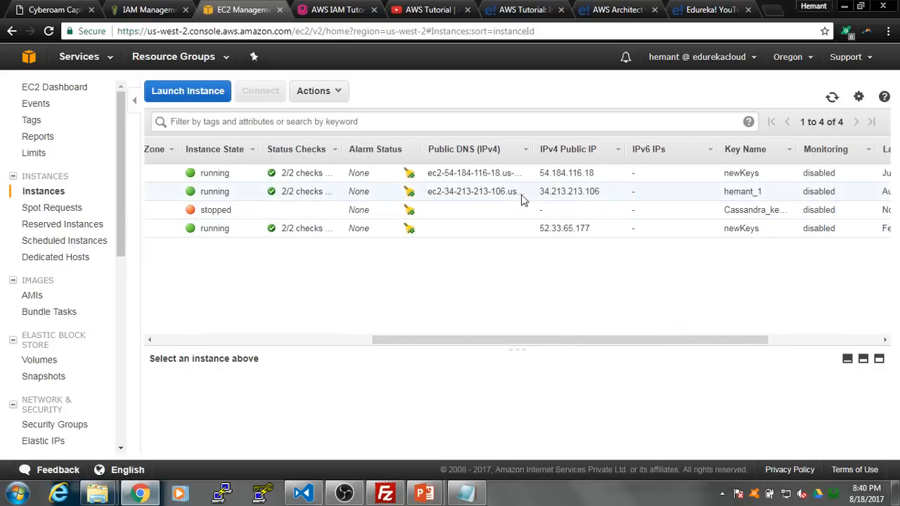
{"action": "left_click_drag", "start_coordinate": [542, 191], "coordinate": [609, 197]}
{"action": "left_click", "coordinate": [609, 198]}
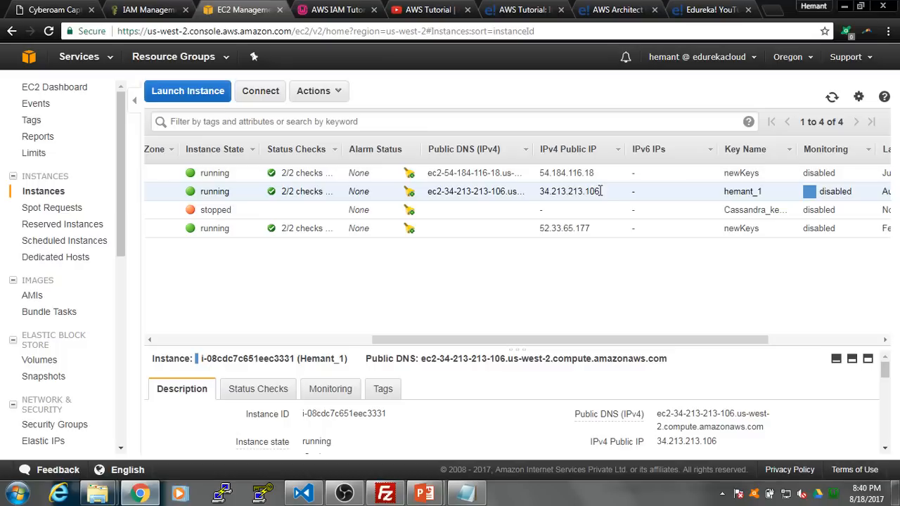
{"action": "left_click_drag", "start_coordinate": [601, 190], "coordinate": [539, 196]}
{"action": "key", "text": "ctrl+c"}
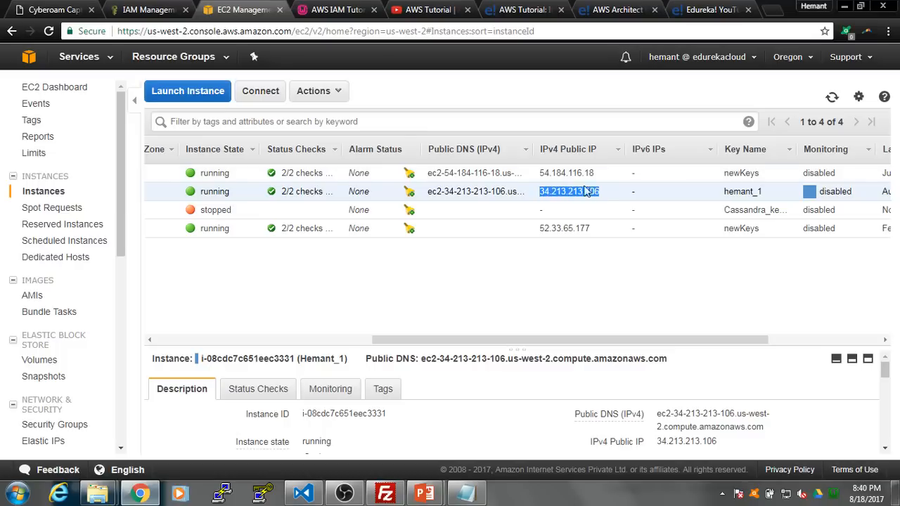
Open 34.213.213.106 in a new tab and upload Desert.jpg to S3.
{"action": "left_click", "coordinate": [772, 9]}
{"action": "key", "text": "ctrl+v"}
{"action": "key", "text": "Return"}
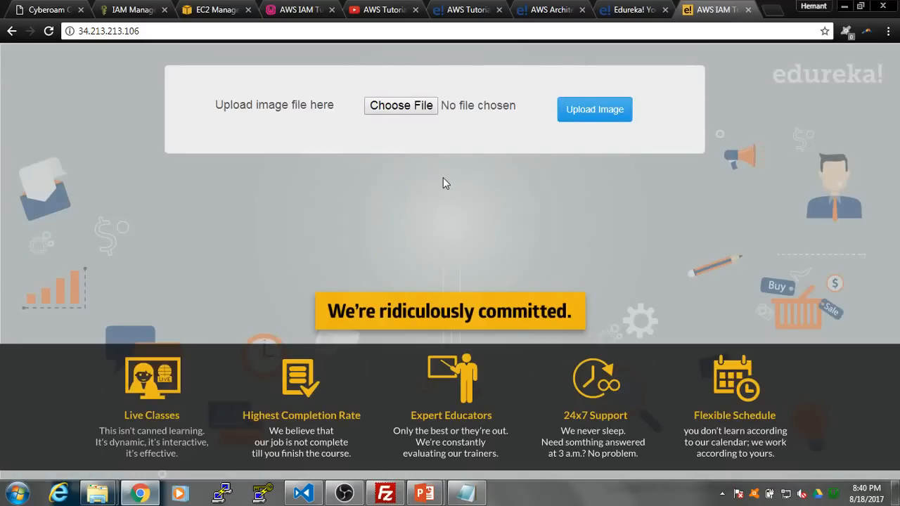
{"action": "left_click", "coordinate": [408, 109]}
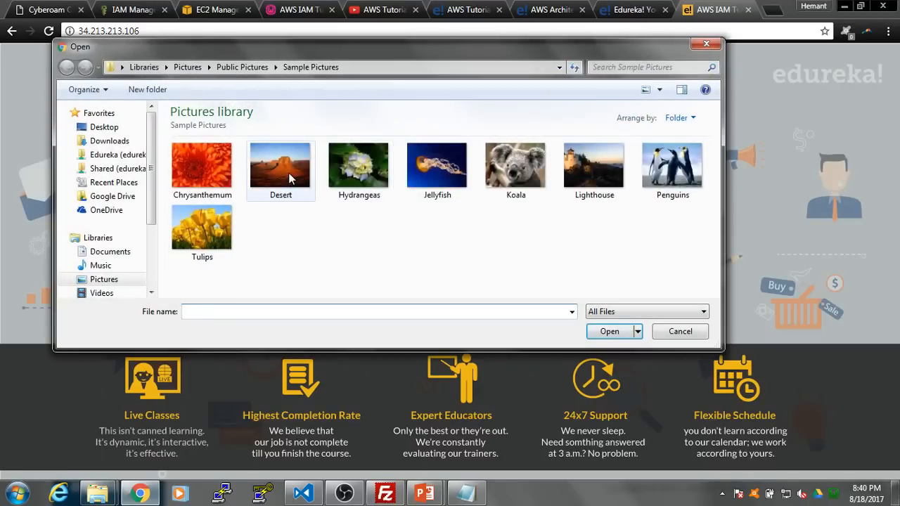
{"action": "double_click", "coordinate": [290, 179]}
{"action": "left_click", "coordinate": [593, 110]}
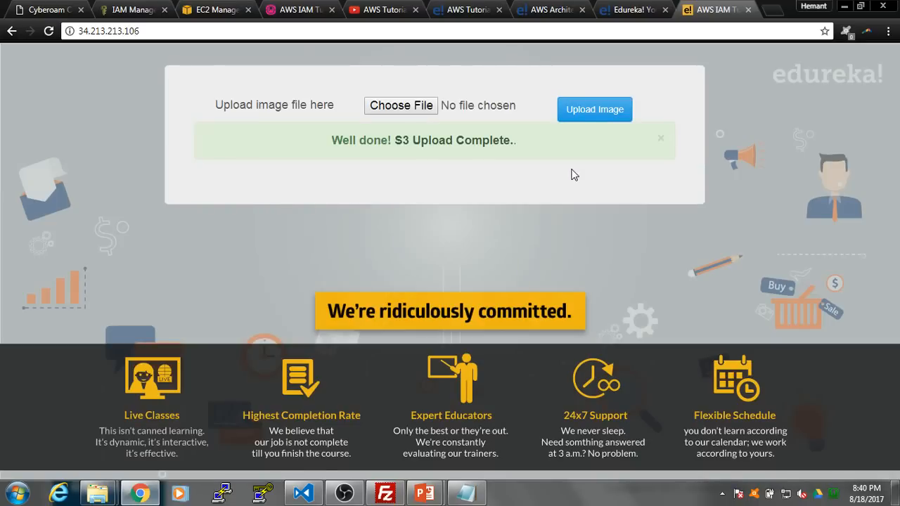
Set the t2.micro instance's IAM role to No Role, detaching edureka_1.
{"action": "left_click", "coordinate": [226, 9]}
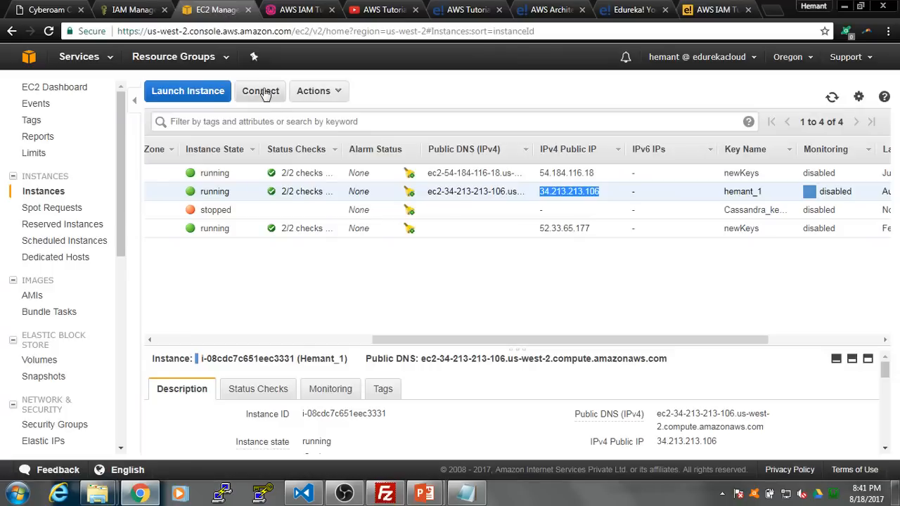
{"action": "left_click", "coordinate": [315, 95]}
{"action": "mouse_move", "coordinate": [373, 182]}
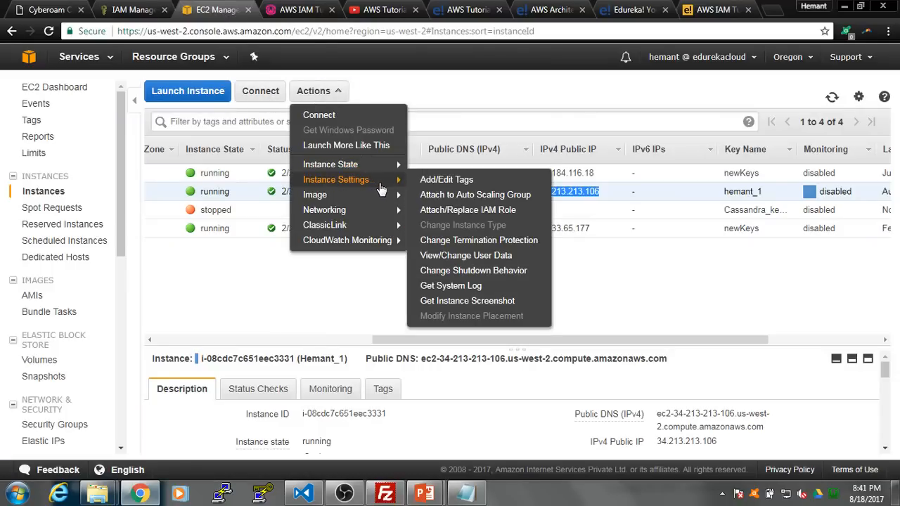
{"action": "left_click", "coordinate": [494, 212]}
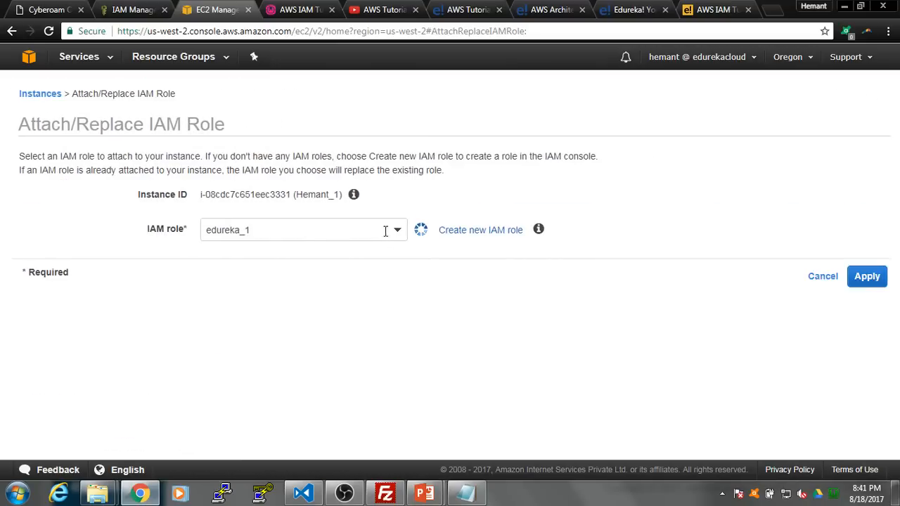
{"action": "left_click", "coordinate": [396, 234]}
{"action": "left_click", "coordinate": [368, 280]}
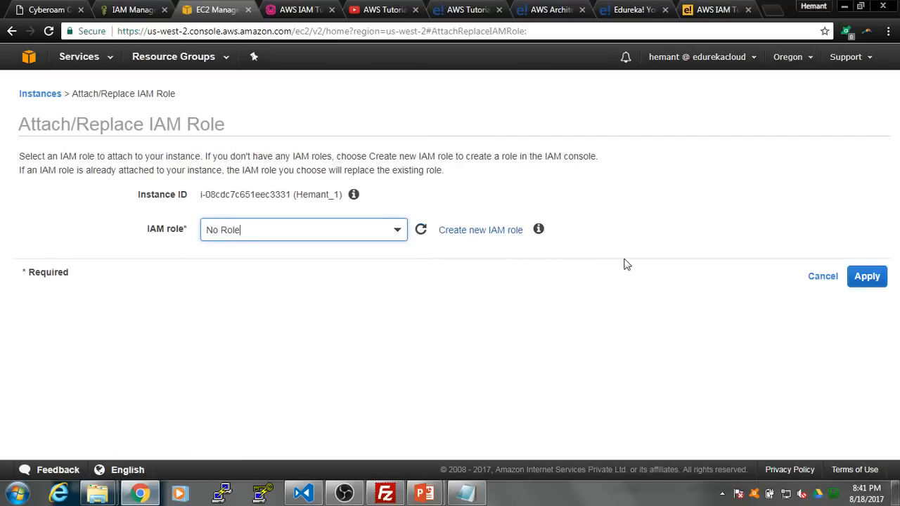
{"action": "left_click", "coordinate": [869, 279]}
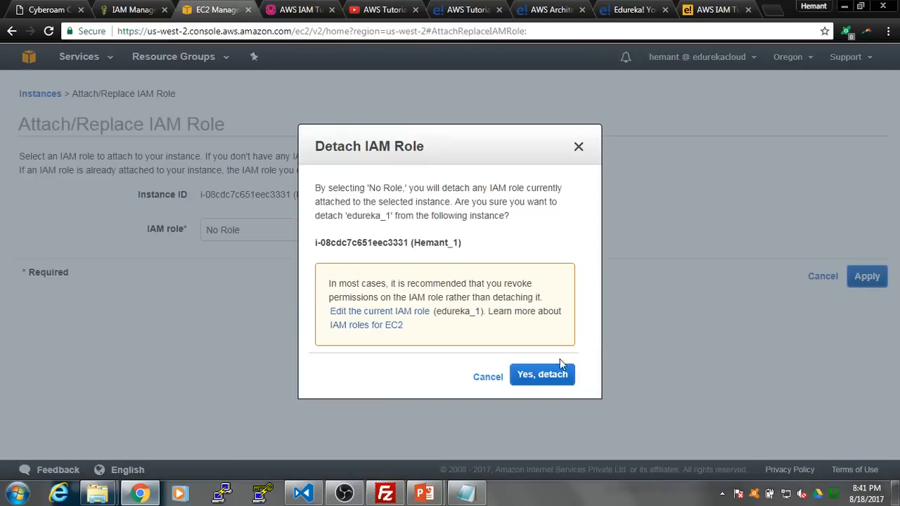
{"action": "left_click", "coordinate": [546, 374]}
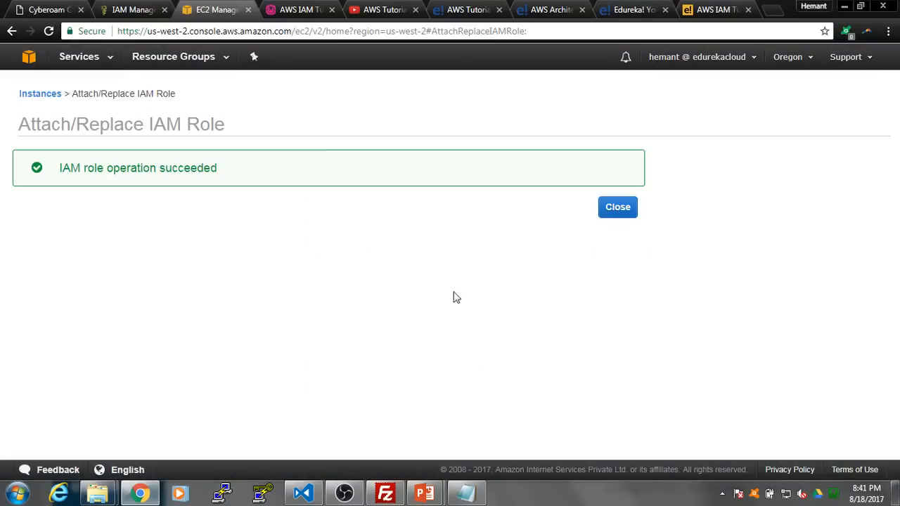
Reload the upload app at 34.213.213.106 and choose Jellyfish.jpg.
{"action": "left_click", "coordinate": [704, 14]}
{"action": "left_click", "coordinate": [476, 28]}
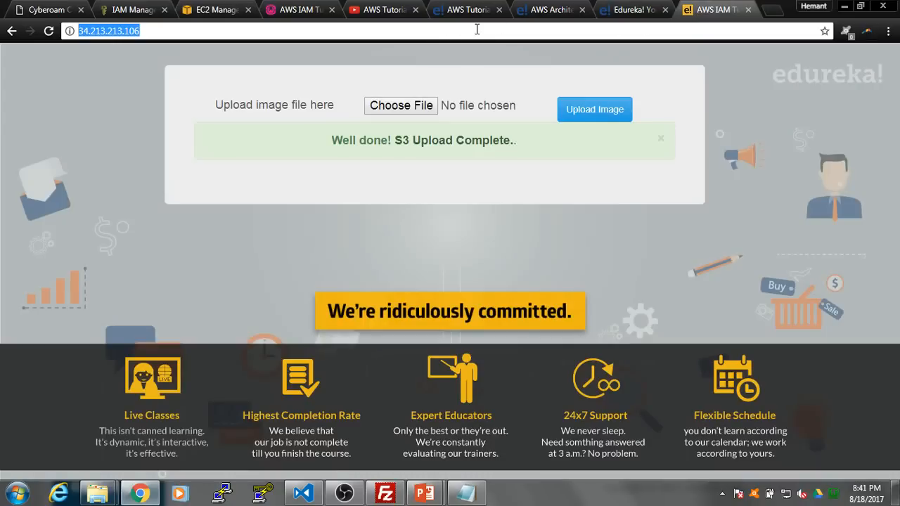
{"action": "key", "text": "Return"}
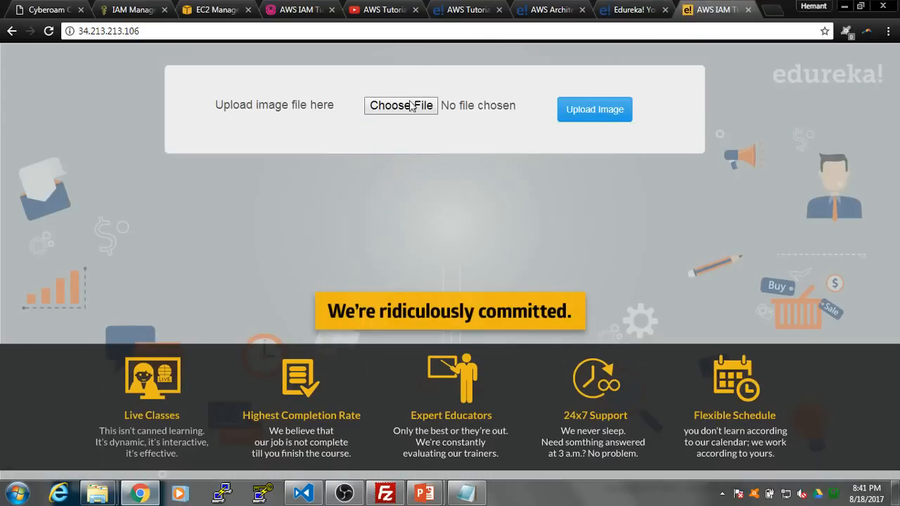
{"action": "left_click", "coordinate": [409, 109]}
{"action": "double_click", "coordinate": [425, 168]}
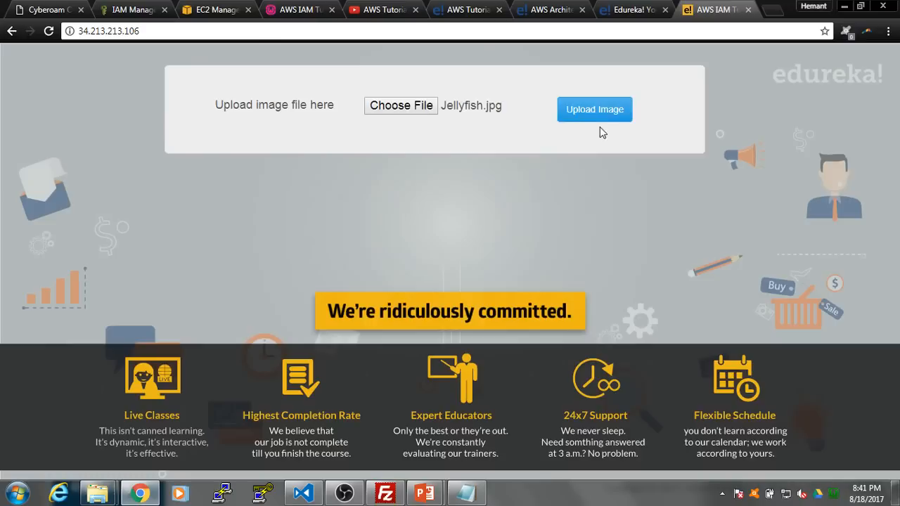
Submit Jellyfish.jpg with no IAM role attached, then return to the EC2 console.
{"action": "left_click", "coordinate": [596, 113]}
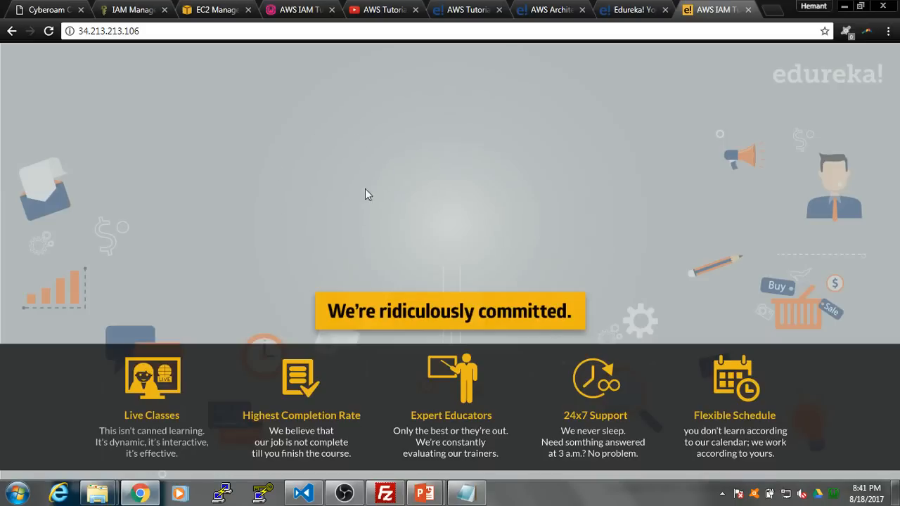
{"action": "left_click", "coordinate": [193, 13]}
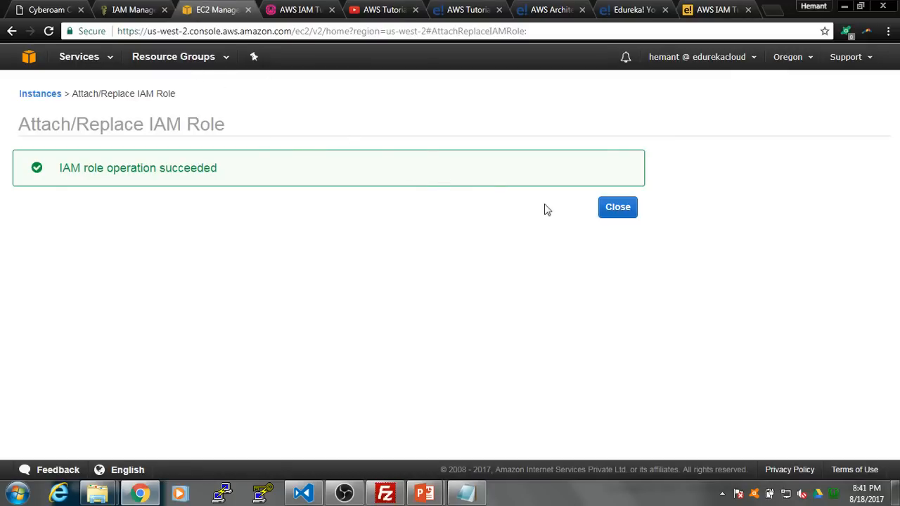
Attach the edureka_1 IAM role to the t2.micro Hemant_1 instance via Attach/Replace IAM Role.
{"action": "left_click", "coordinate": [618, 208]}
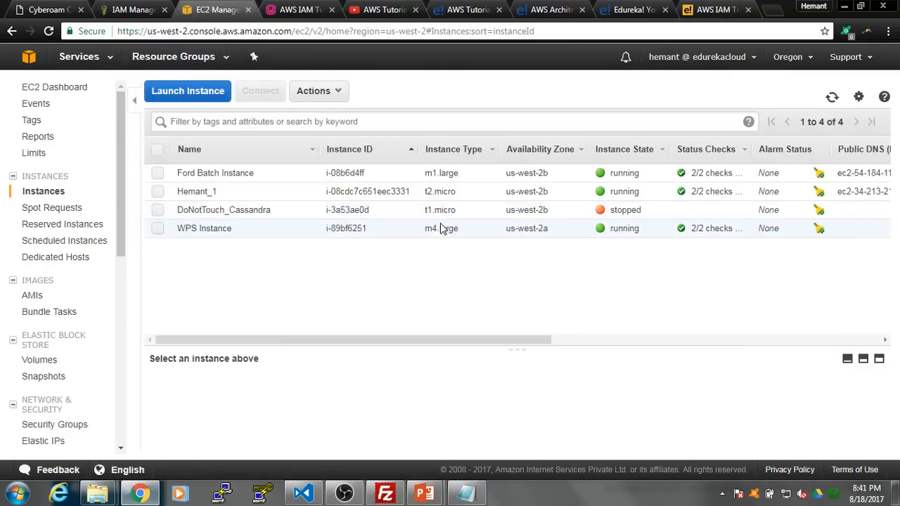
{"action": "left_click", "coordinate": [176, 191]}
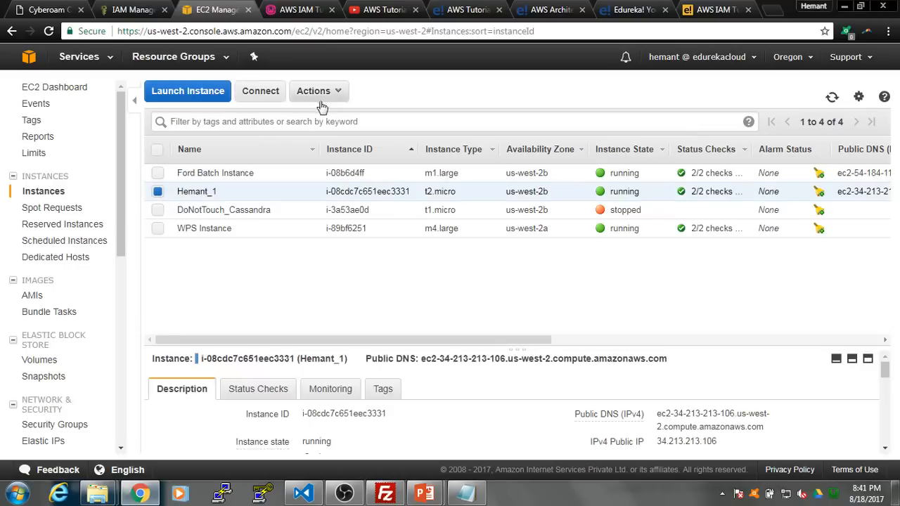
{"action": "left_click", "coordinate": [316, 91]}
{"action": "mouse_move", "coordinate": [362, 181]}
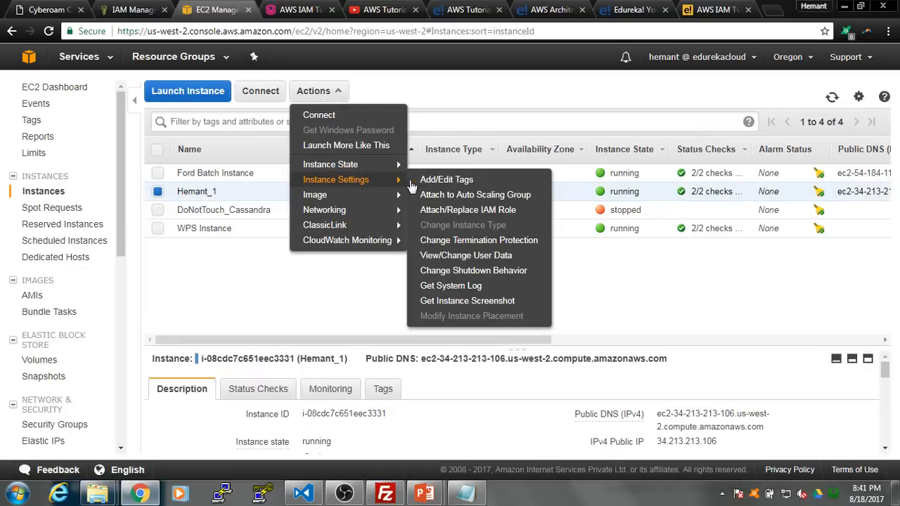
{"action": "left_click", "coordinate": [464, 211]}
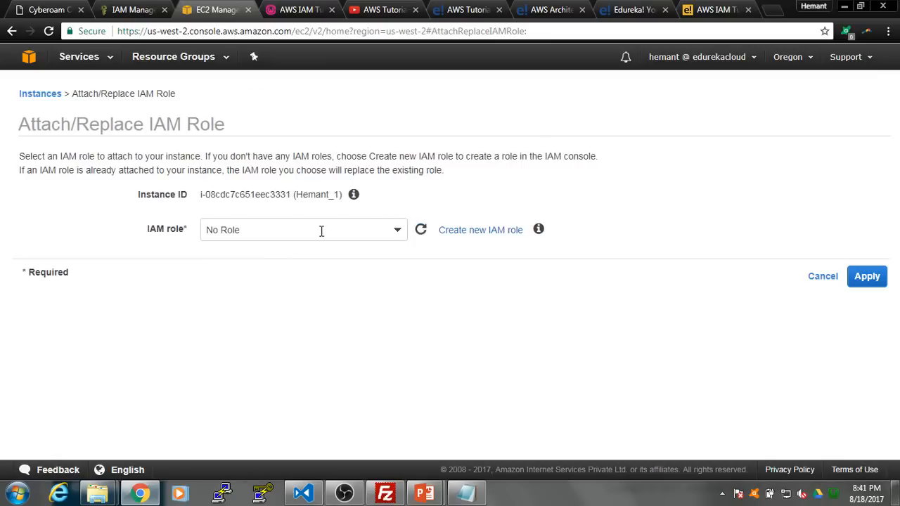
{"action": "left_click", "coordinate": [397, 233]}
{"action": "left_click", "coordinate": [353, 296]}
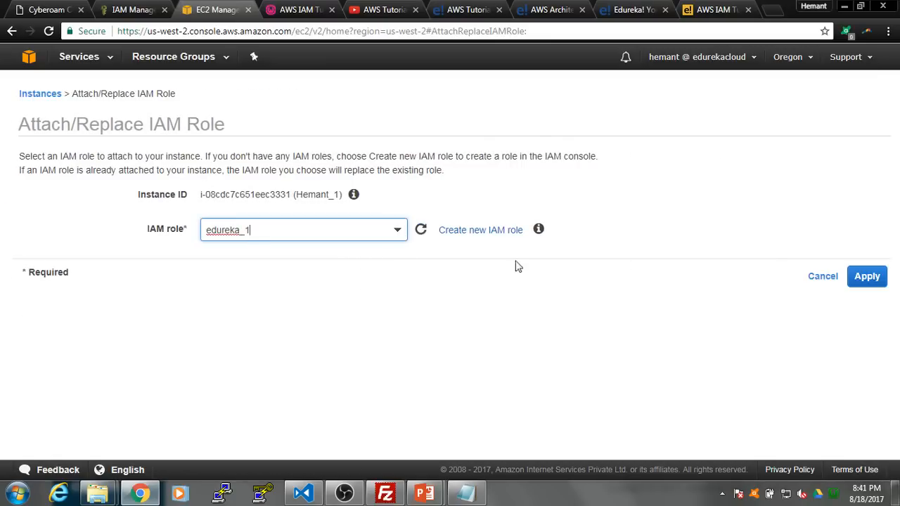
{"action": "left_click", "coordinate": [864, 276]}
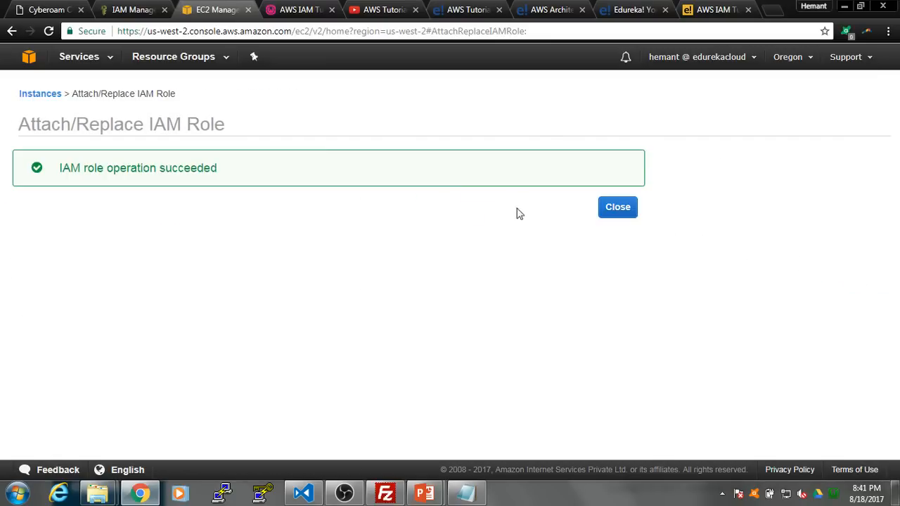
{"action": "left_click", "coordinate": [706, 11]}
Reload the upload app, upload Penguins.jpg to S3, then view the IAM user's security credentials.
{"action": "left_click", "coordinate": [426, 33]}
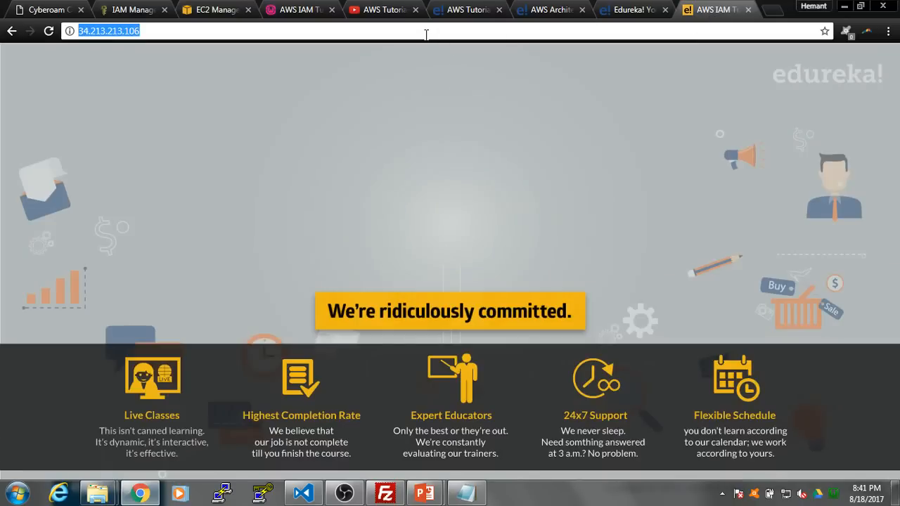
{"action": "key", "text": "Return"}
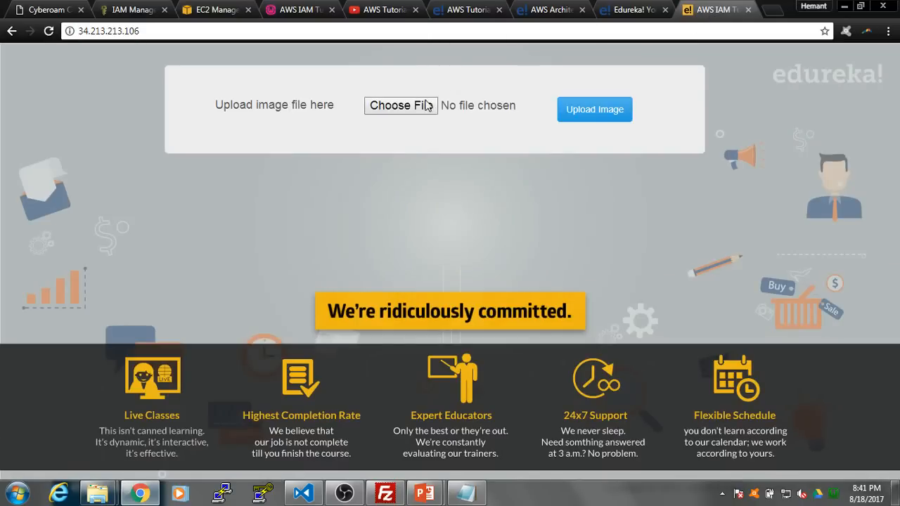
{"action": "left_click", "coordinate": [400, 106]}
{"action": "double_click", "coordinate": [603, 163]}
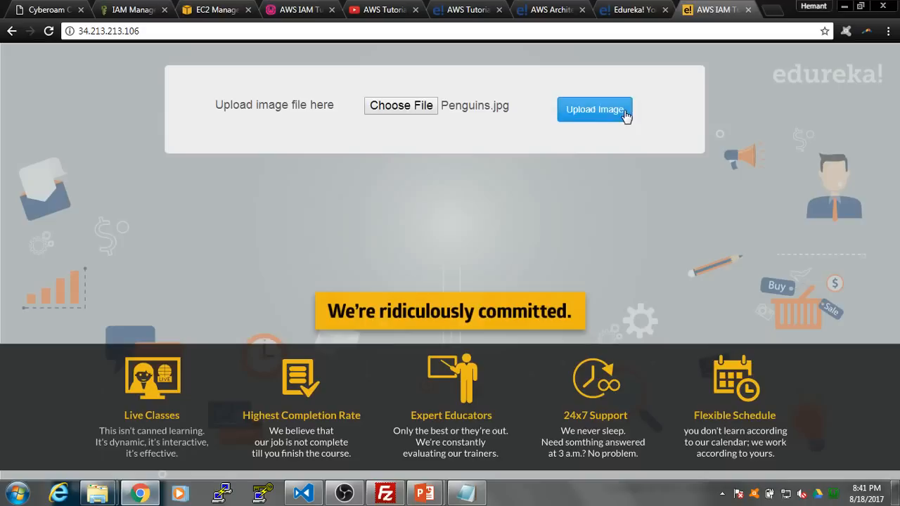
{"action": "left_click", "coordinate": [622, 120]}
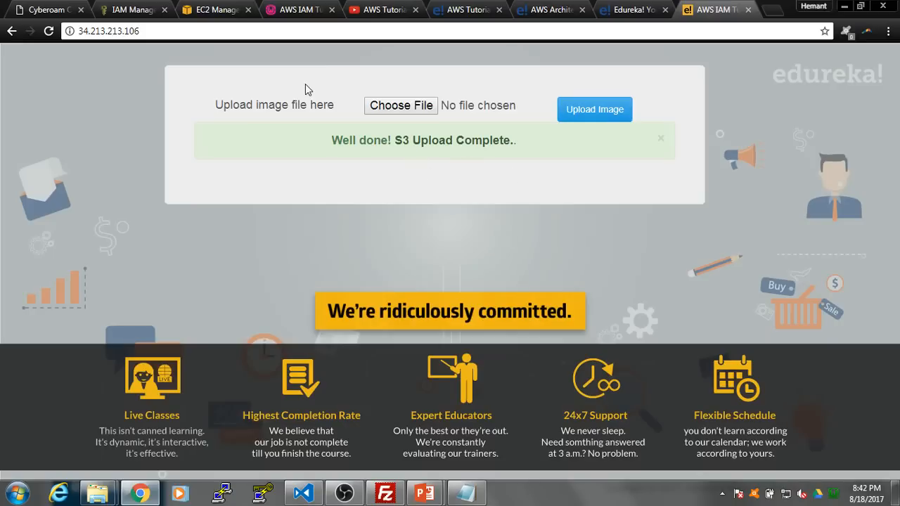
{"action": "left_click", "coordinate": [117, 14]}
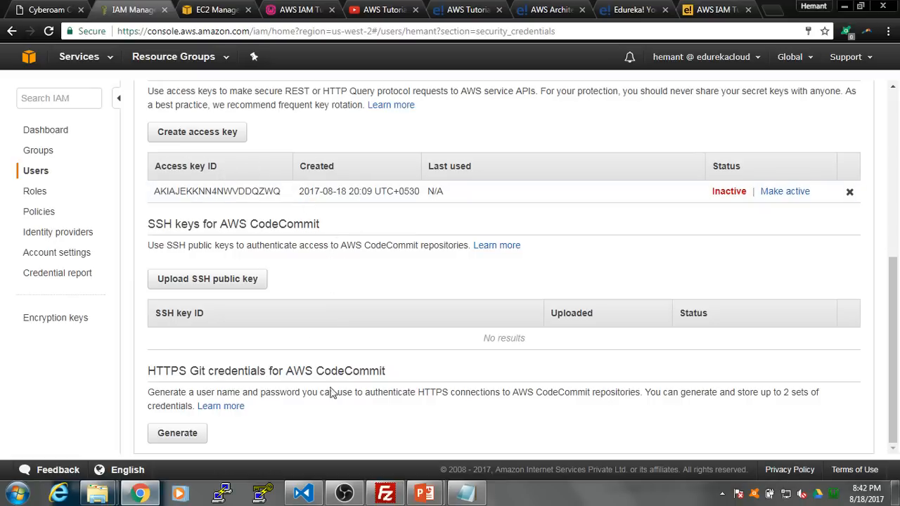
Delete the hard-coded 'credentials' key and secret lines and leftover blank line from index.php.
{"action": "left_click", "coordinate": [305, 493]}
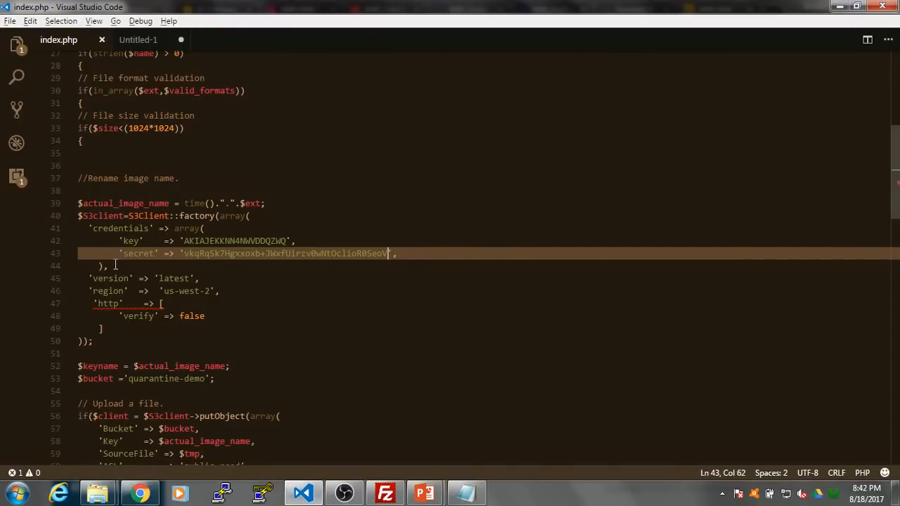
{"action": "left_click_drag", "start_coordinate": [109, 266], "coordinate": [84, 233]}
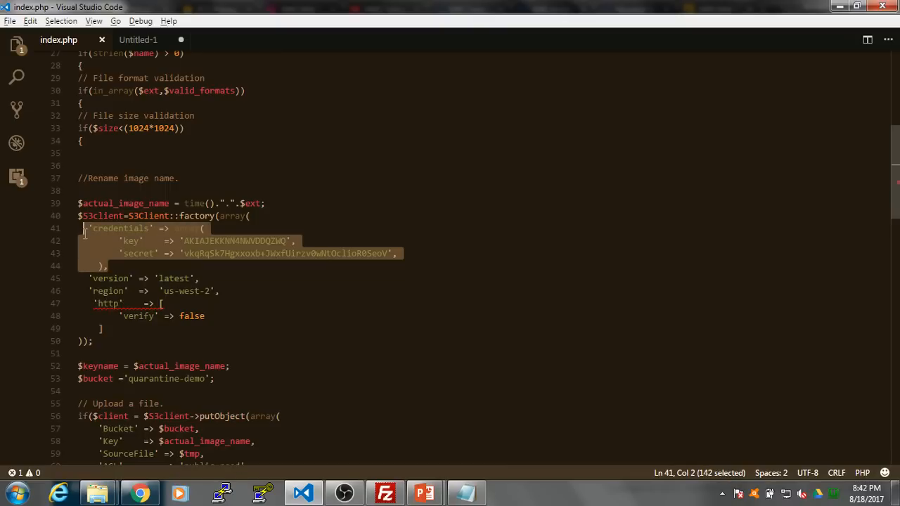
{"action": "key", "text": "Delete"}
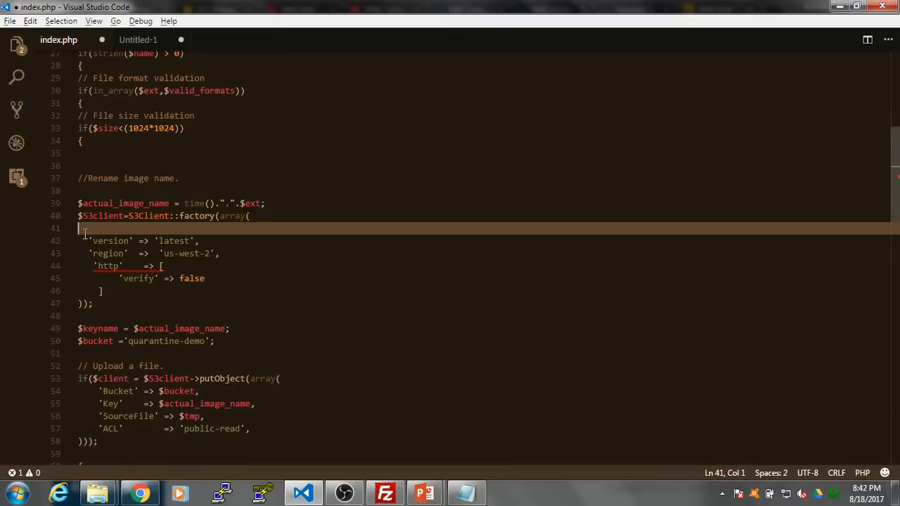
{"action": "key", "text": "BackSpace"}
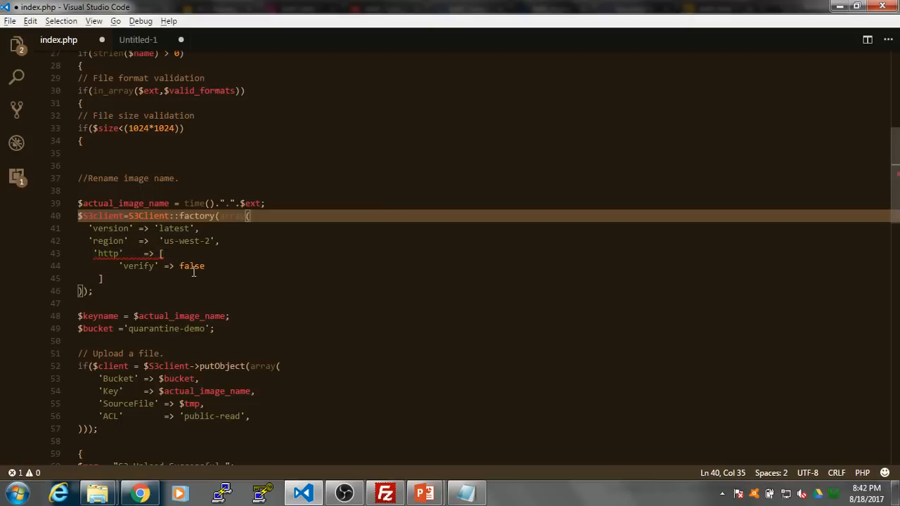
{"action": "key", "text": "alt+Tab"}
{"action": "key", "text": "alt+Tab"}
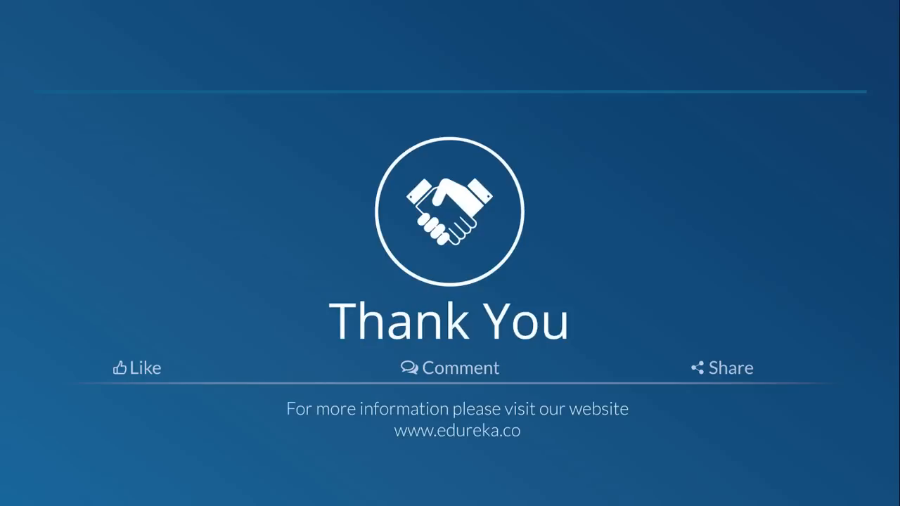
Show the YouTube AWS Tutorial video and scroll through its AWS Certification Training Videos playlist.
{"action": "key", "text": "alt+Tab"}
{"action": "key", "text": "Tab"}
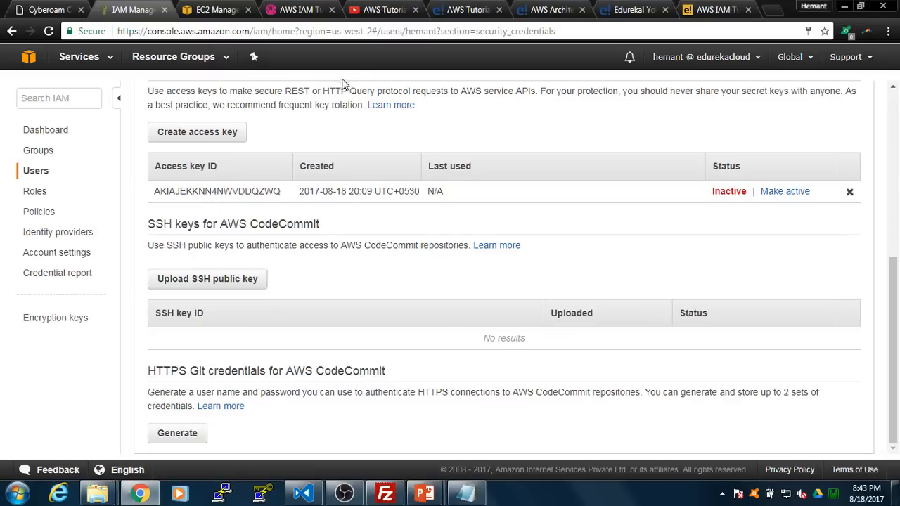
{"action": "left_click", "coordinate": [384, 7]}
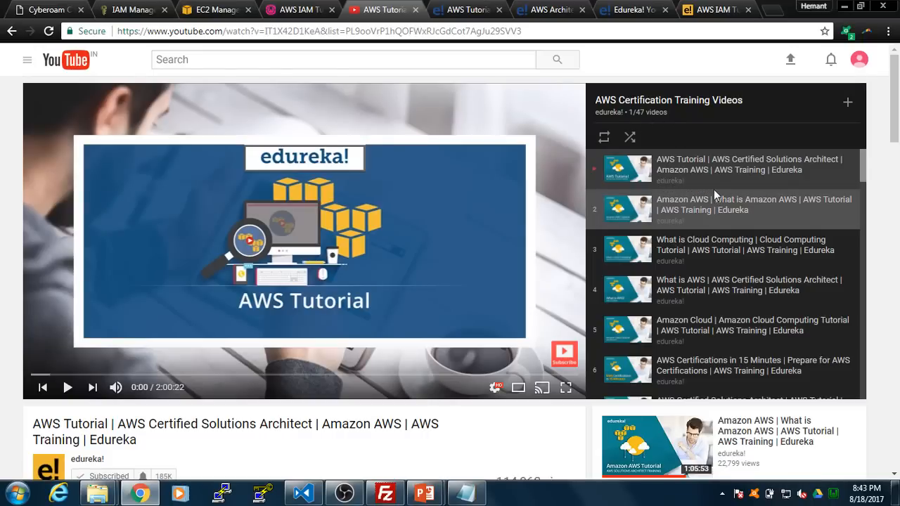
{"action": "scroll", "coordinate": [727, 191], "scroll_direction": "down", "scroll_amount": 4}
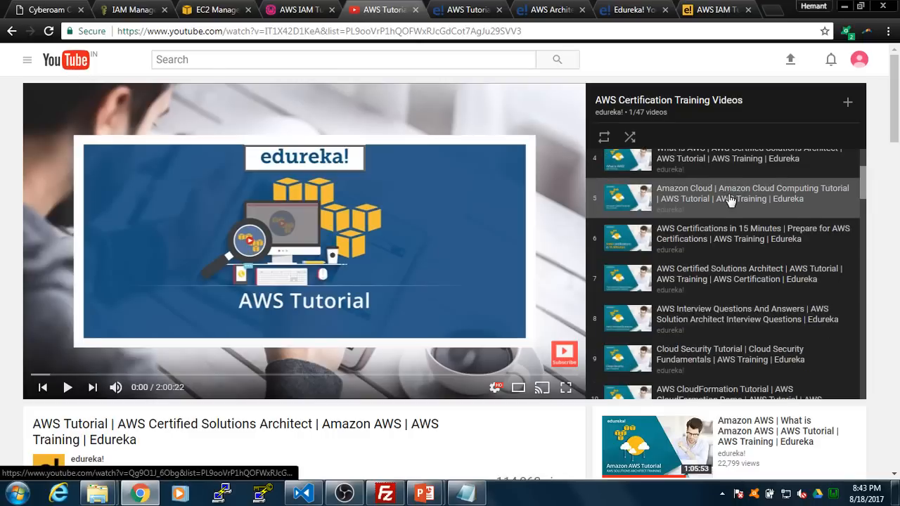
{"action": "scroll", "coordinate": [730, 202], "scroll_direction": "down", "scroll_amount": 1}
{"action": "scroll", "coordinate": [730, 202], "scroll_direction": "up", "scroll_amount": 4}
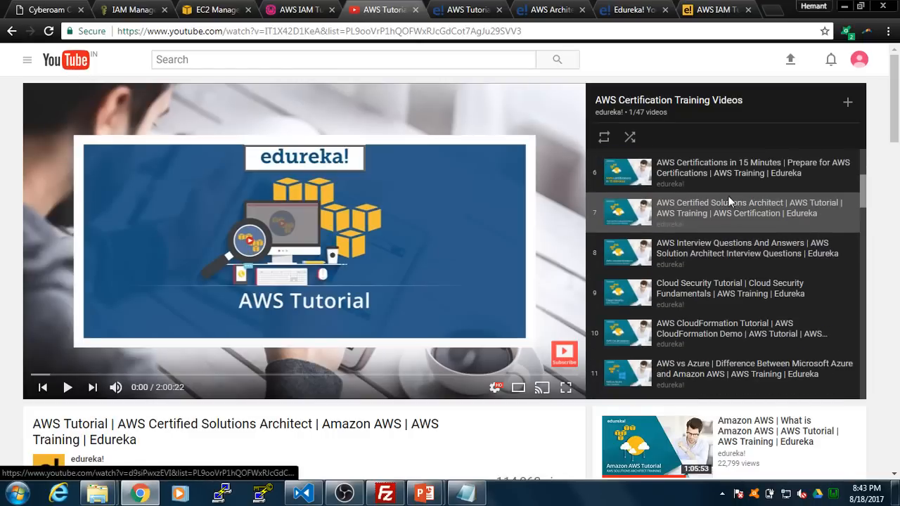
{"action": "scroll", "coordinate": [730, 202], "scroll_direction": "up", "scroll_amount": 1}
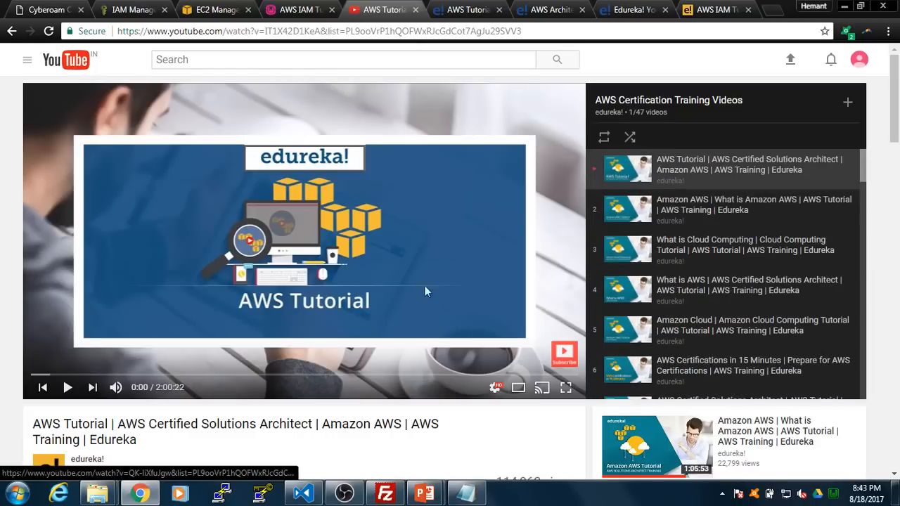
{"action": "scroll", "coordinate": [476, 438], "scroll_direction": "down", "scroll_amount": 5}
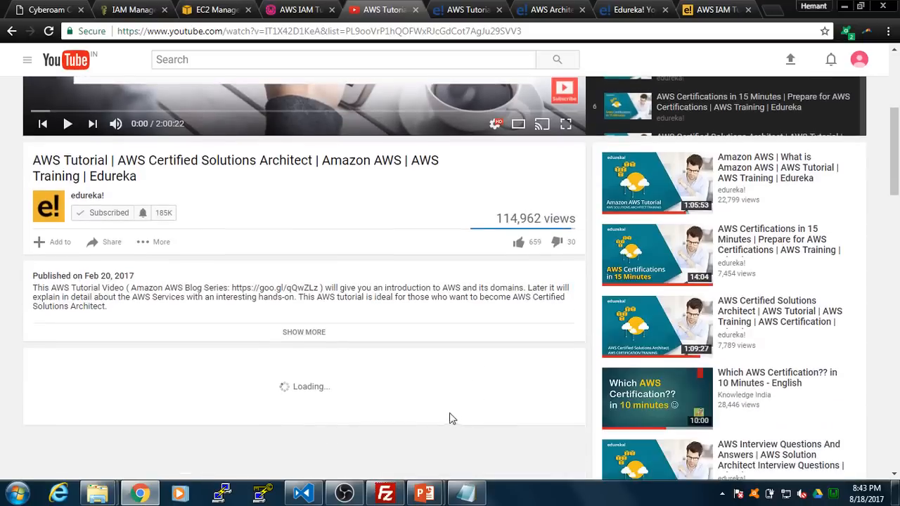
{"action": "scroll", "coordinate": [452, 353], "scroll_direction": "up", "scroll_amount": 5}
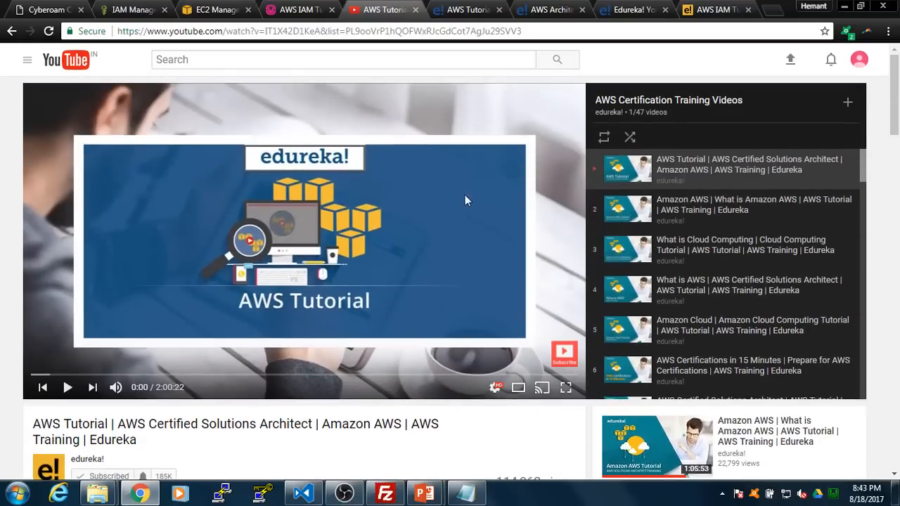
Scroll through the AWS Tutorial blog article.
{"action": "left_click", "coordinate": [461, 9]}
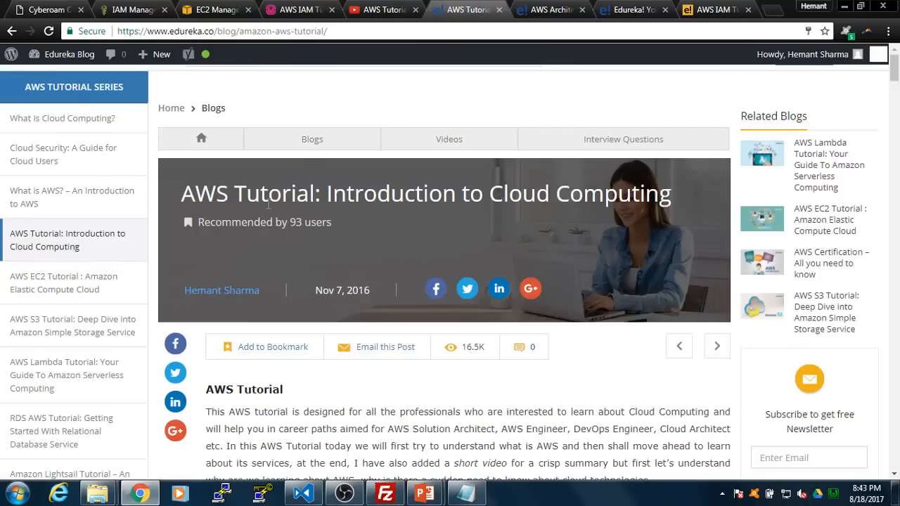
{"action": "scroll", "coordinate": [379, 211], "scroll_direction": "down", "scroll_amount": 5}
{"action": "scroll", "coordinate": [380, 211], "scroll_direction": "down", "scroll_amount": 2}
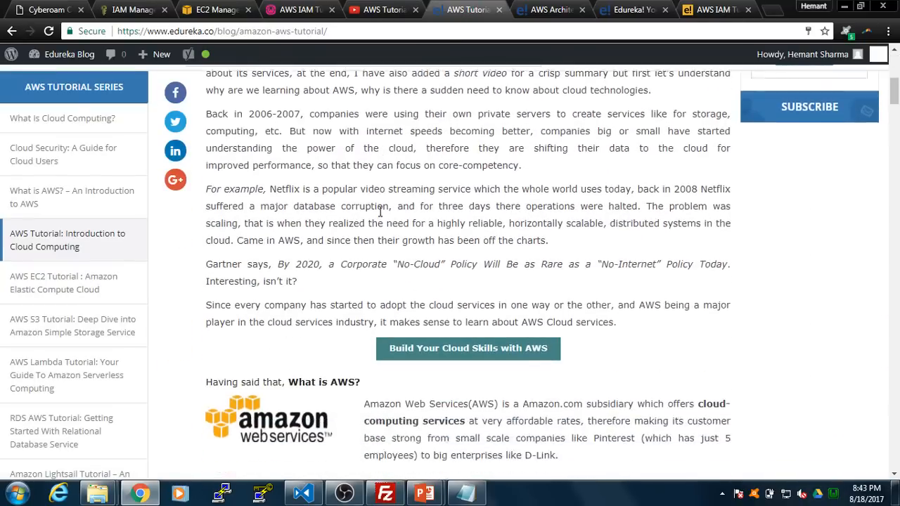
{"action": "scroll", "coordinate": [380, 210], "scroll_direction": "up", "scroll_amount": 6}
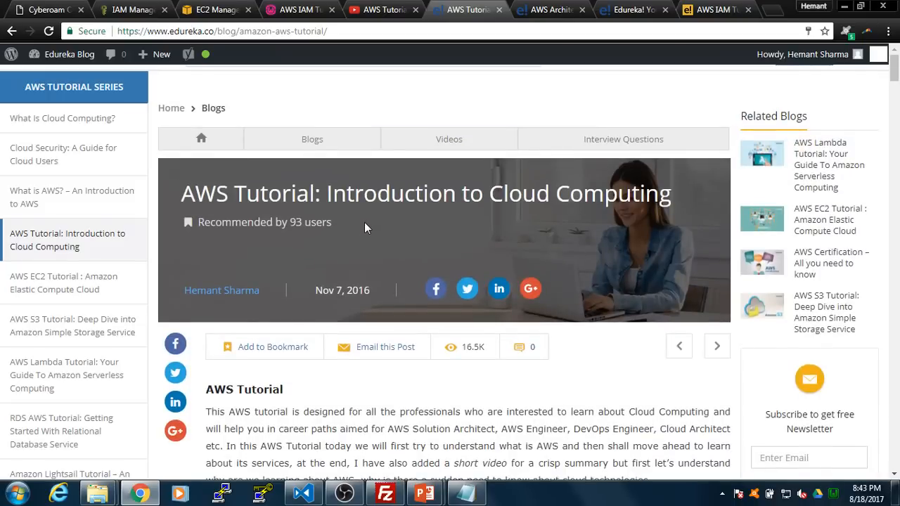
Review the AWS Architect course batches, keeping 19 Aug weekend, then open the Live Notification page.
{"action": "left_click", "coordinate": [537, 10]}
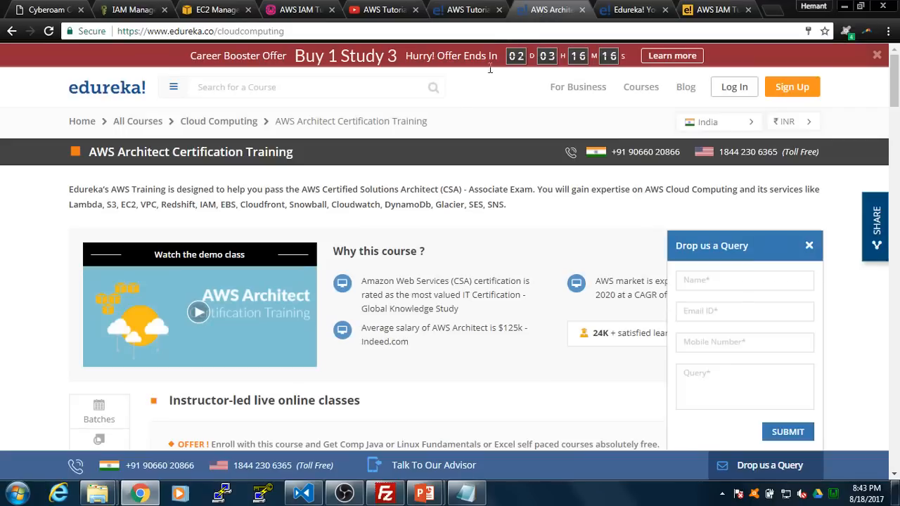
{"action": "left_click", "coordinate": [809, 246]}
{"action": "scroll", "coordinate": [527, 185], "scroll_direction": "down", "scroll_amount": 4}
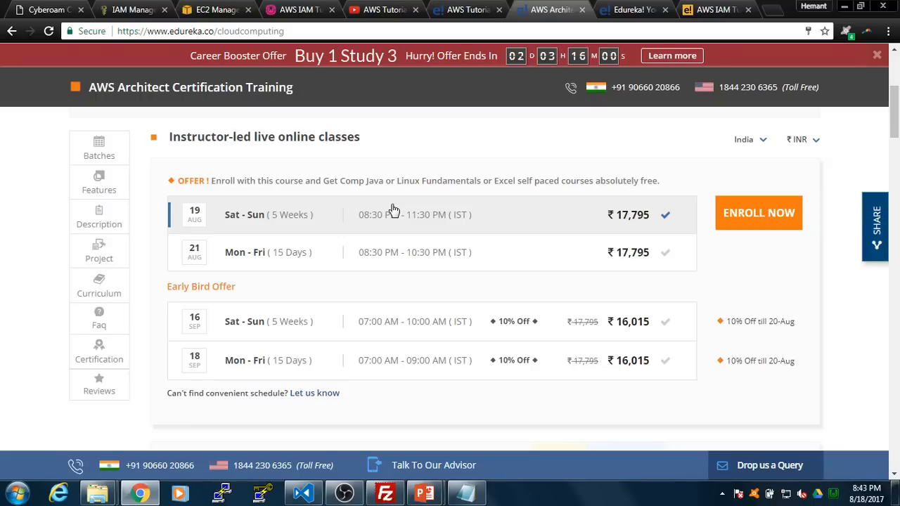
{"action": "left_click", "coordinate": [373, 253]}
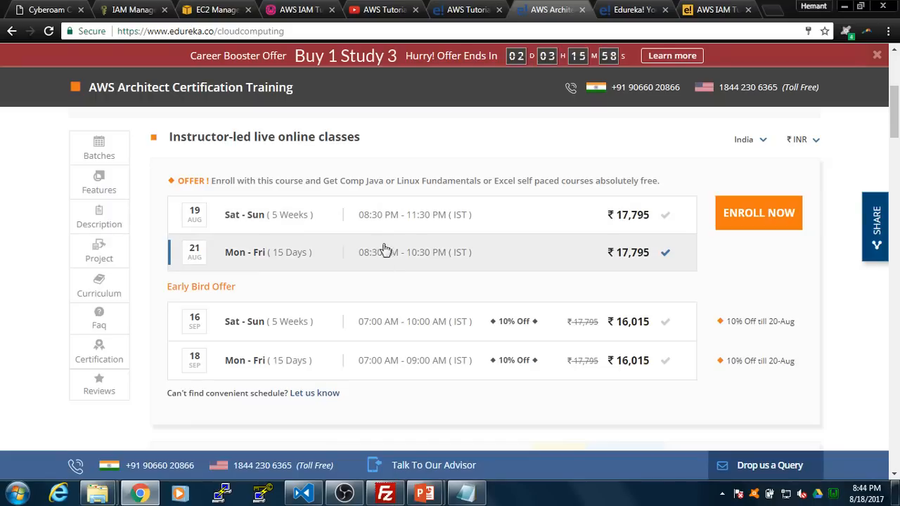
{"action": "left_click", "coordinate": [373, 213]}
{"action": "scroll", "coordinate": [471, 218], "scroll_direction": "down", "scroll_amount": 5}
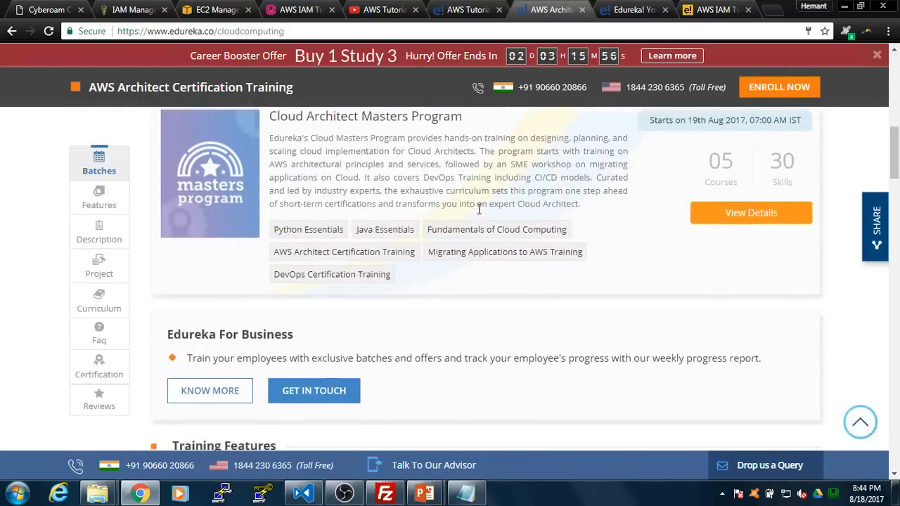
{"action": "scroll", "coordinate": [478, 211], "scroll_direction": "down", "scroll_amount": 10}
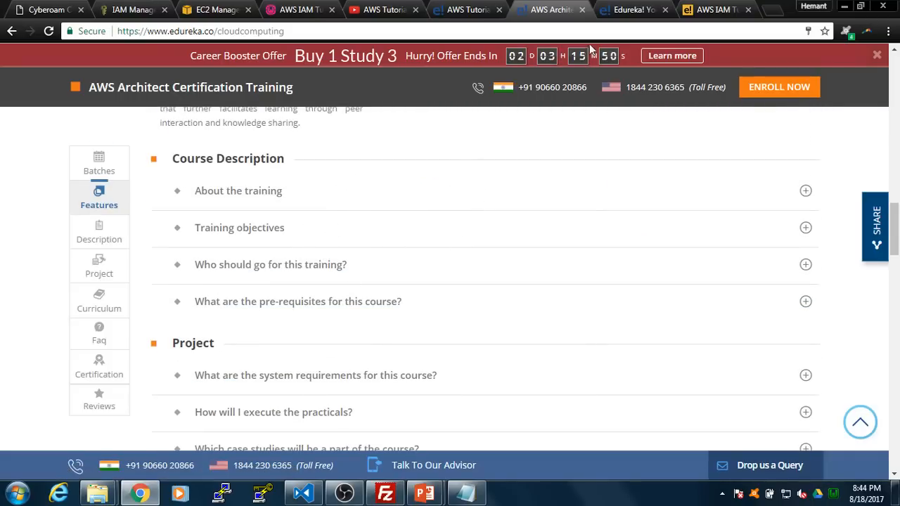
{"action": "left_click", "coordinate": [624, 8]}
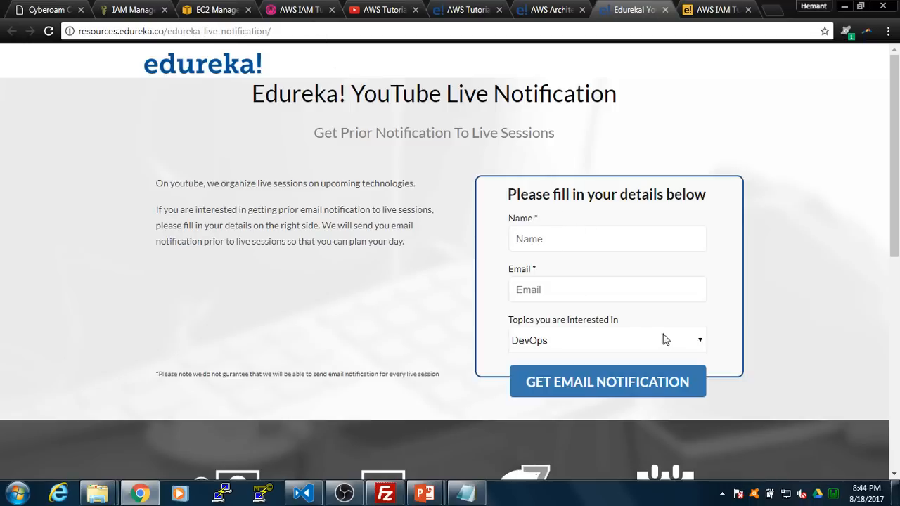
Check the Topics list, keep DevOps, and return to the YouTube AWS Tutorial video page.
{"action": "left_click", "coordinate": [686, 345]}
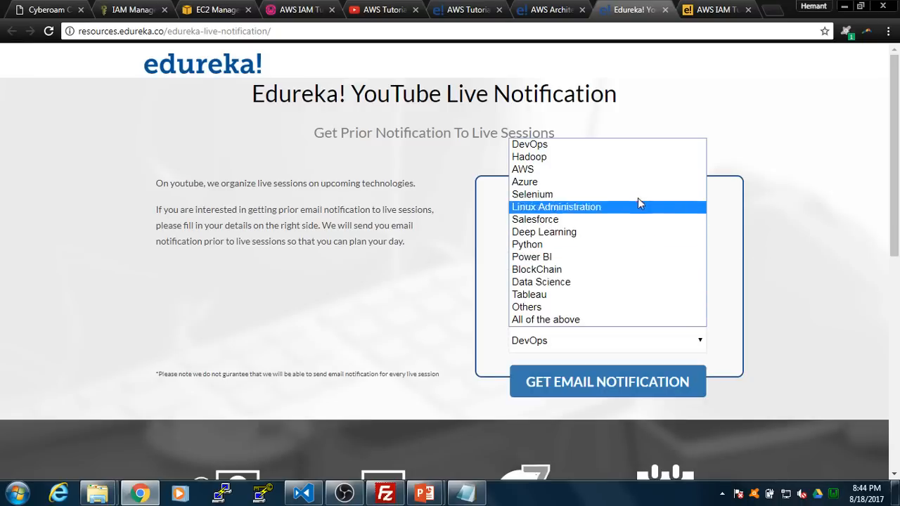
{"action": "left_click", "coordinate": [820, 233]}
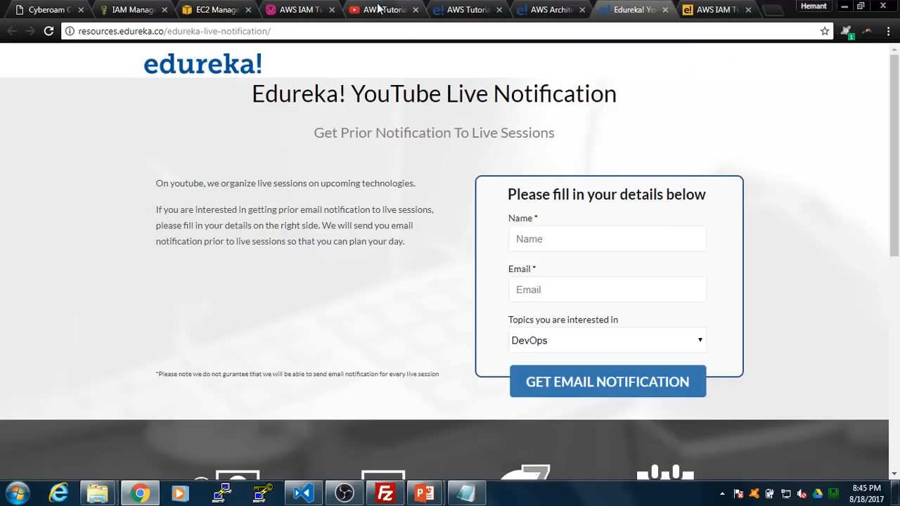
{"action": "left_click", "coordinate": [386, 9]}
{"action": "scroll", "coordinate": [422, 134], "scroll_direction": "down", "scroll_amount": 4}
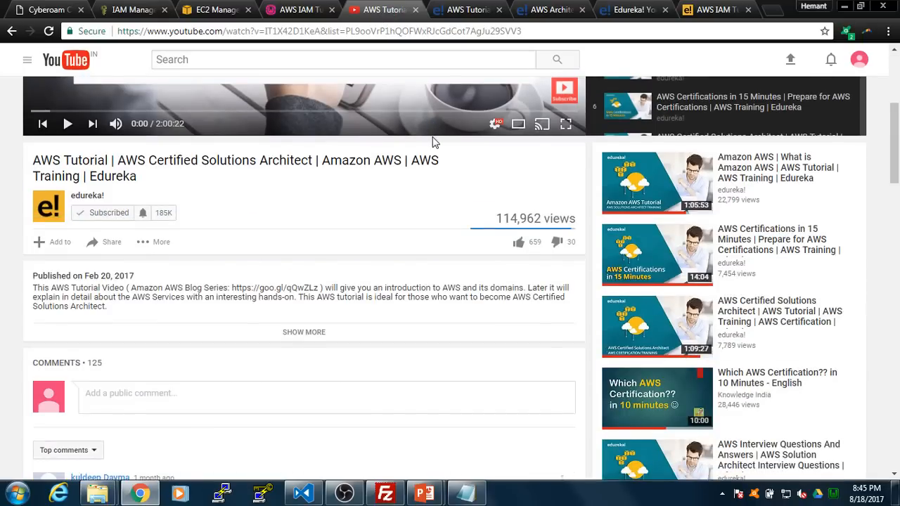
{"action": "scroll", "coordinate": [431, 144], "scroll_direction": "down", "scroll_amount": 2}
{"action": "scroll", "coordinate": [359, 201], "scroll_direction": "up", "scroll_amount": 2}
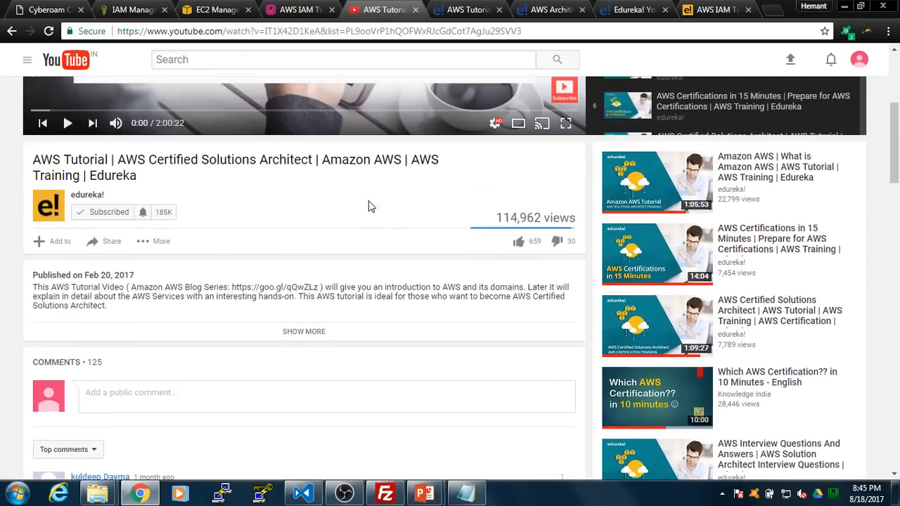